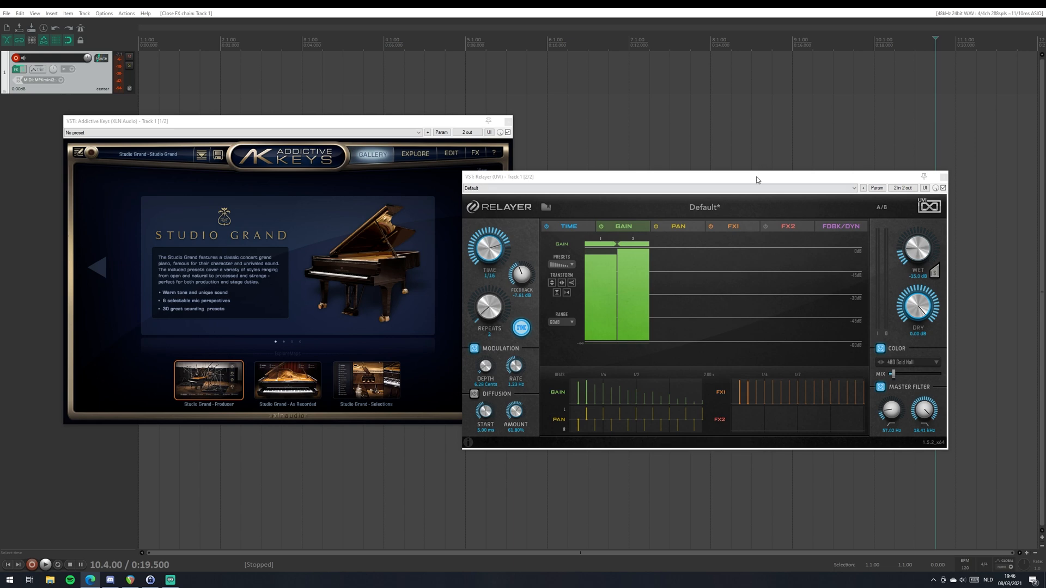
# Arrange the Addictive Keys and Relayer windows side by side and switch off Relayer's modulation.
pyautogui.moveTo(757, 179); pyautogui.dragTo(816, 255)
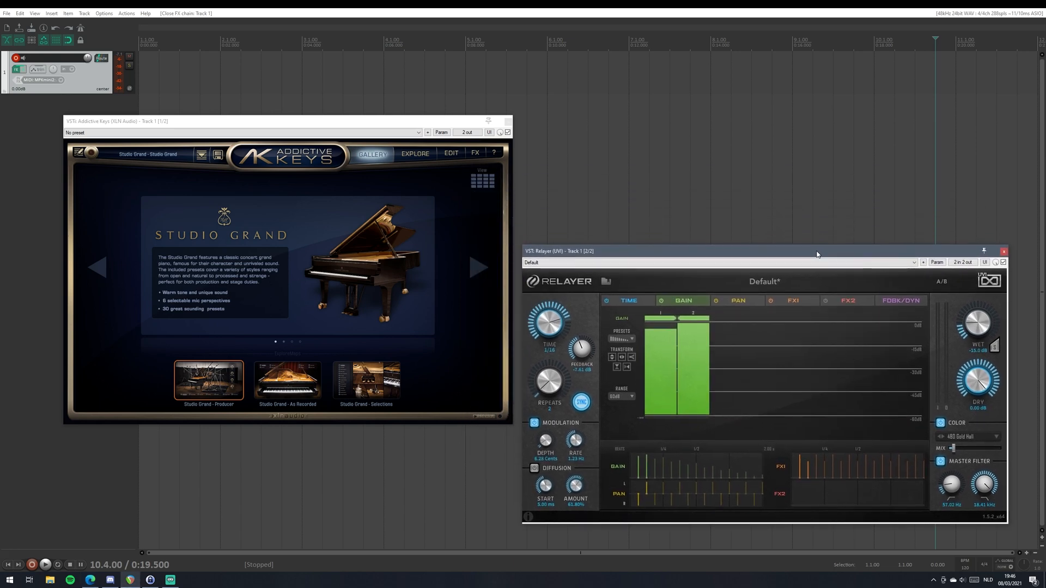
pyautogui.moveTo(404, 116); pyautogui.dragTo(401, 104)
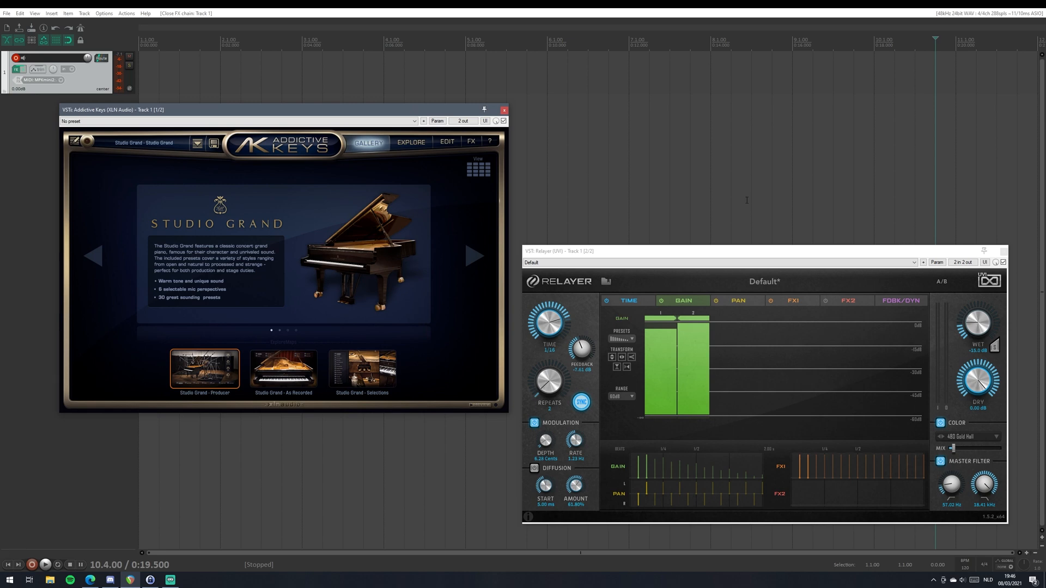
pyautogui.hotkey('alt', 'Tab')
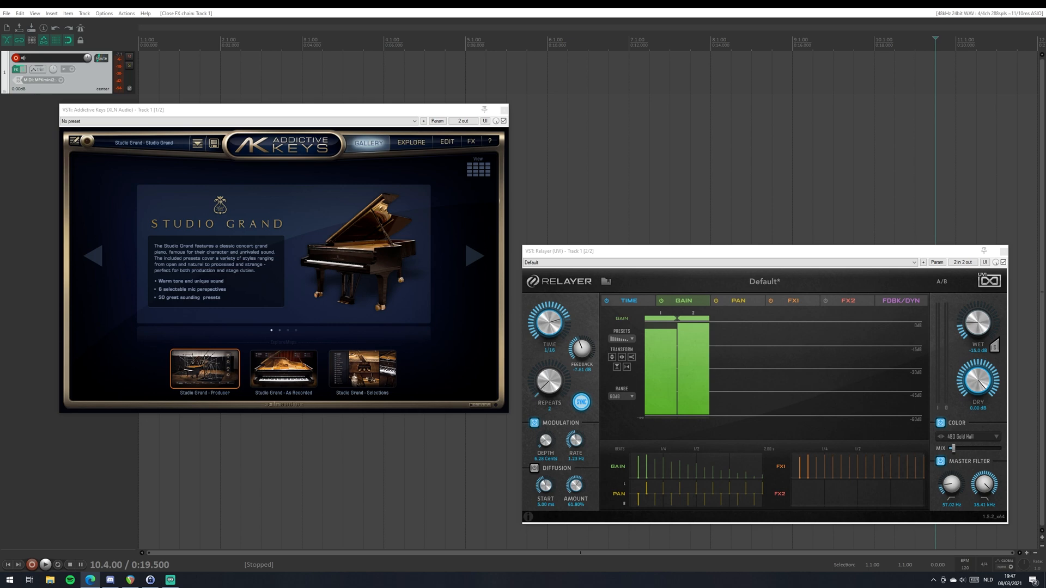
pyautogui.moveTo(705, 254); pyautogui.dragTo(697, 136)
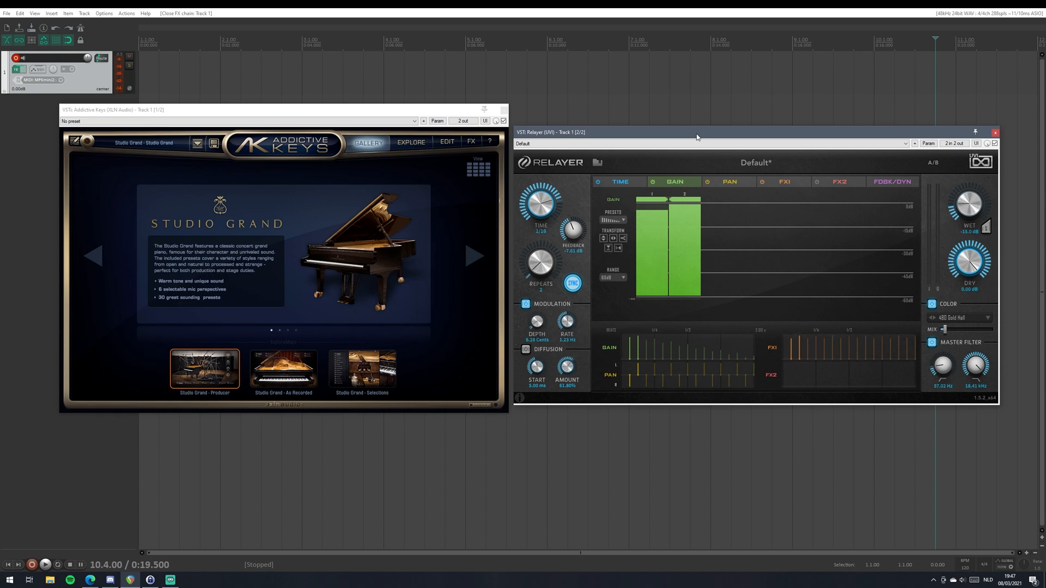
pyautogui.click(525, 304)
pyautogui.moveTo(434, 109); pyautogui.dragTo(431, 150)
pyautogui.moveTo(589, 132); pyautogui.dragTo(587, 151)
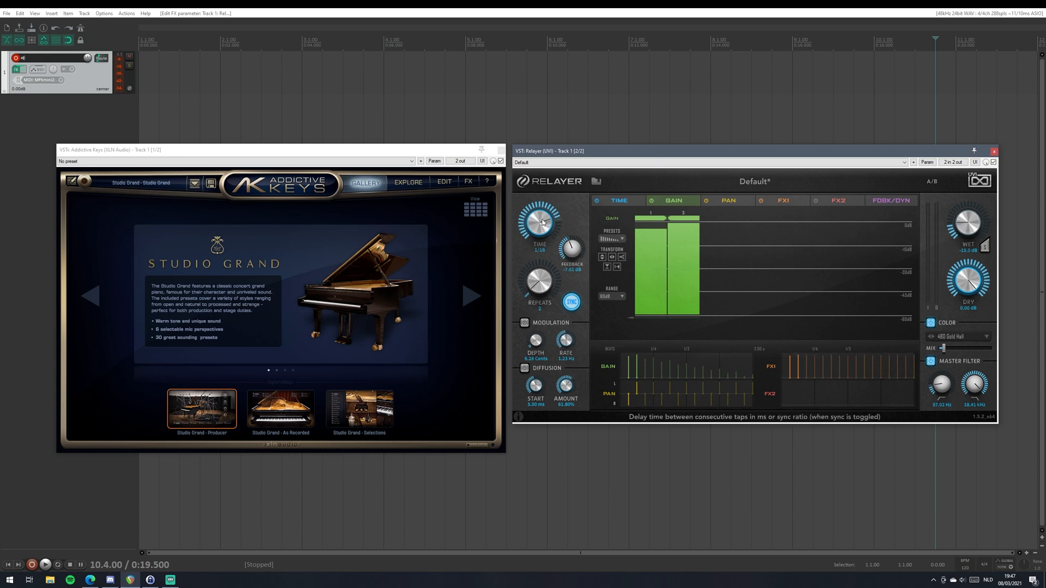
# Set Relayer's delay time to 1/2 and turn its feedback all the way down to -oo dB.
pyautogui.moveTo(542, 223); pyautogui.dragTo(539, 279)
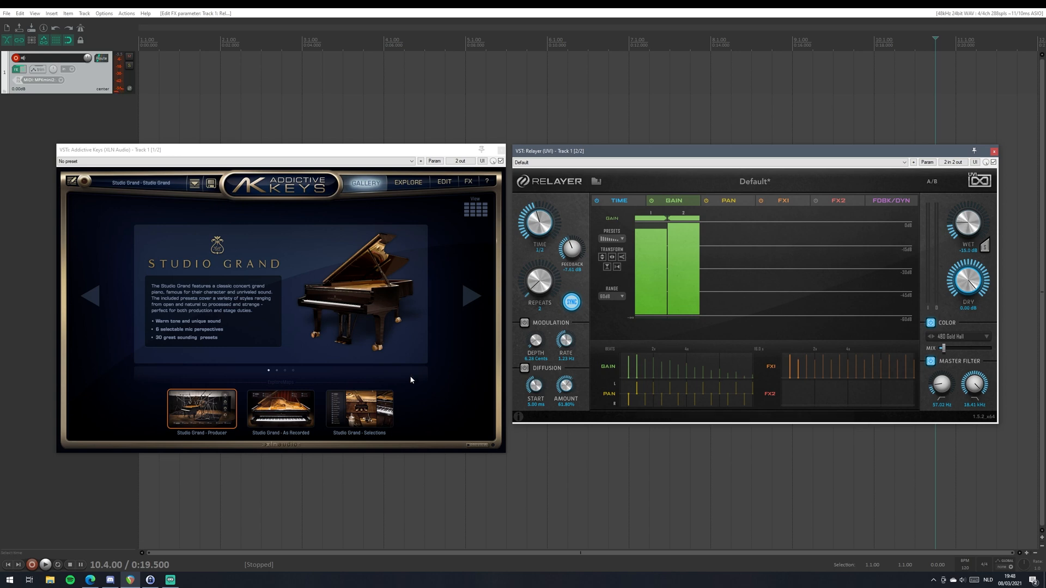
pyautogui.moveTo(571, 249); pyautogui.dragTo(565, 353)
pyautogui.moveTo(570, 249); pyautogui.dragTo(587, 208)
pyautogui.moveTo(570, 249)
pyautogui.mouseDown()
pyautogui.moveTo(571, 344)
pyautogui.moveTo(572, 249)
pyautogui.mouseUp()
pyautogui.moveTo(571, 249); pyautogui.dragTo(586, 337)
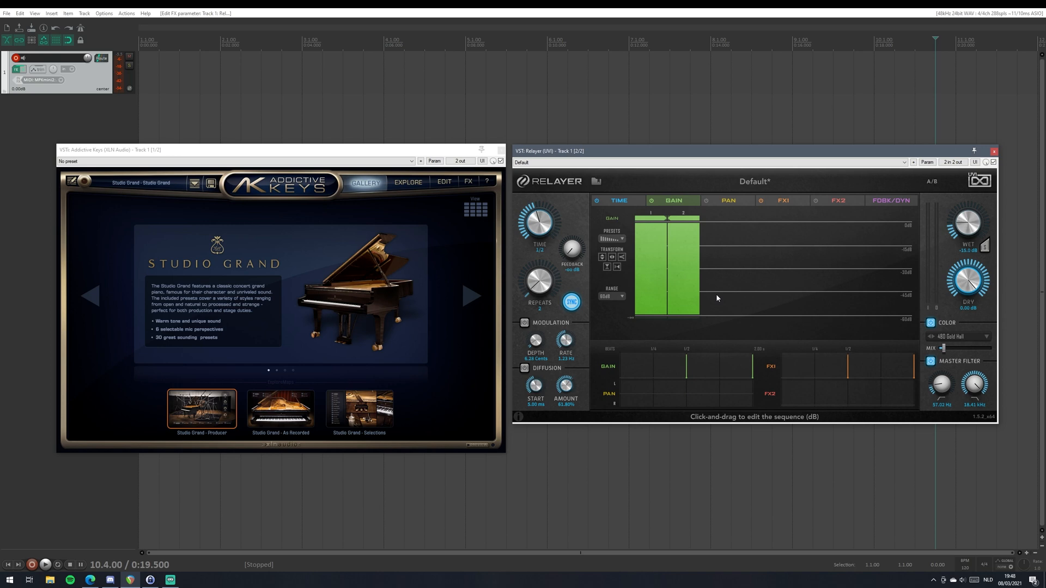
# Set the repeats to 7, try an unsynced delay time in milliseconds, and re-enable tempo sync.
pyautogui.moveTo(543, 291); pyautogui.dragTo(549, 273)
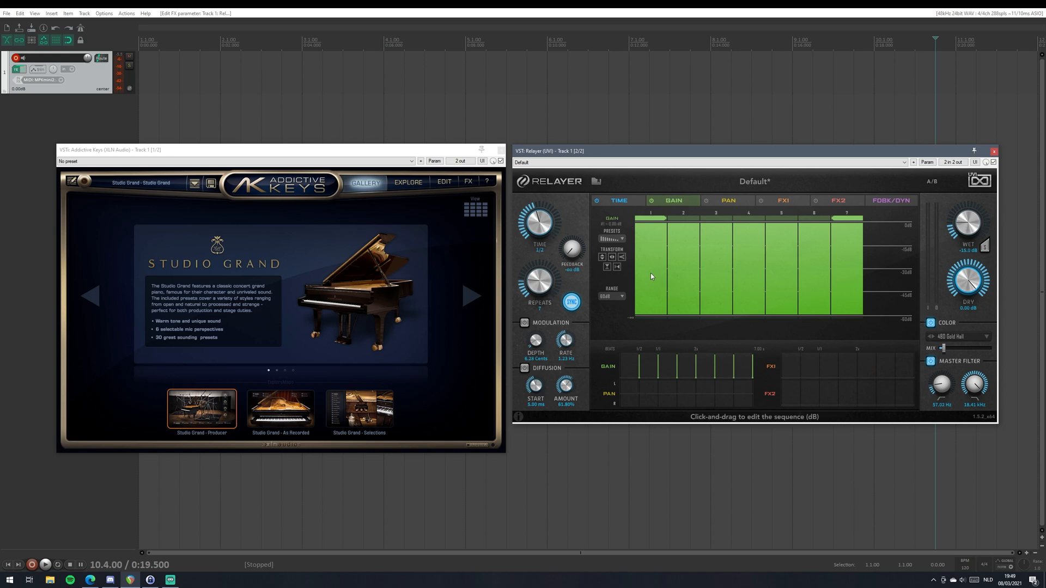
pyautogui.click(571, 303)
pyautogui.moveTo(541, 231); pyautogui.dragTo(551, 272)
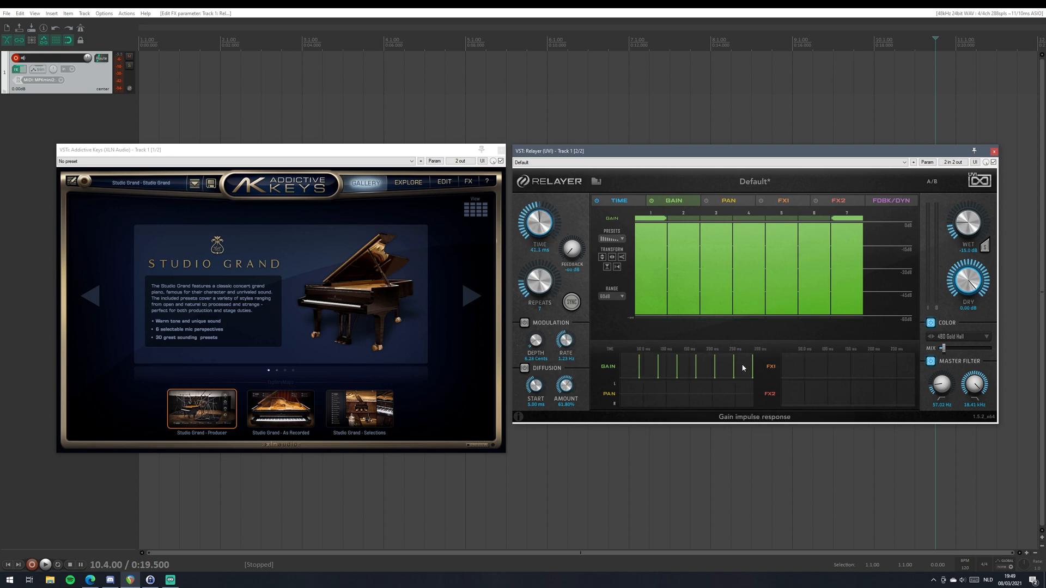
pyautogui.click(571, 302)
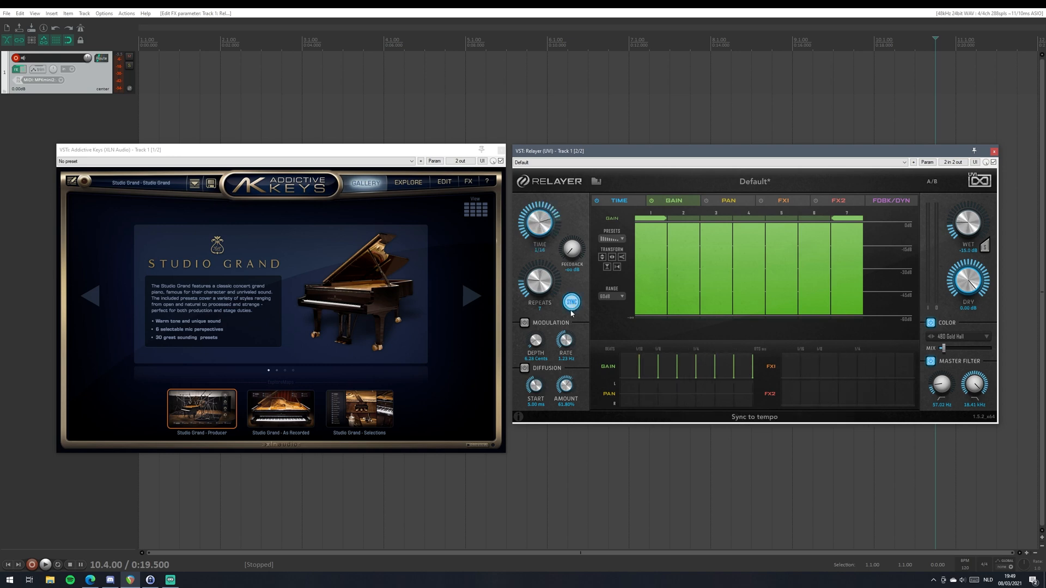
# Set the delay time to 1/8 and the repeats to 4, and shape the gain sequence with taps 2 and 4 quieter than 1 and 3.
pyautogui.moveTo(537, 220); pyautogui.dragTo(517, 237)
pyautogui.moveTo(531, 284); pyautogui.dragTo(526, 292)
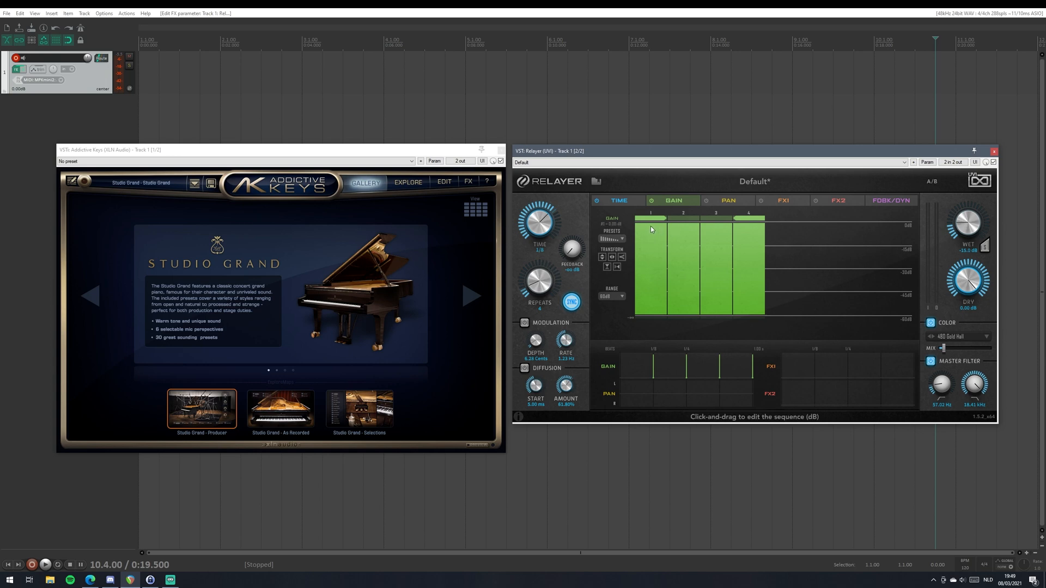
pyautogui.moveTo(696, 250); pyautogui.dragTo(753, 286)
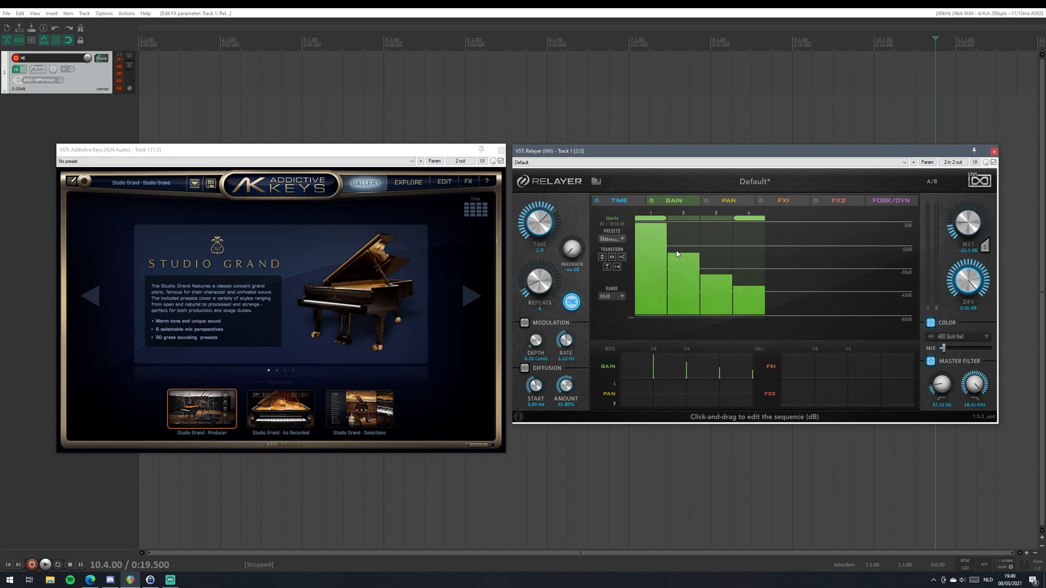
pyautogui.moveTo(728, 275); pyautogui.dragTo(721, 222)
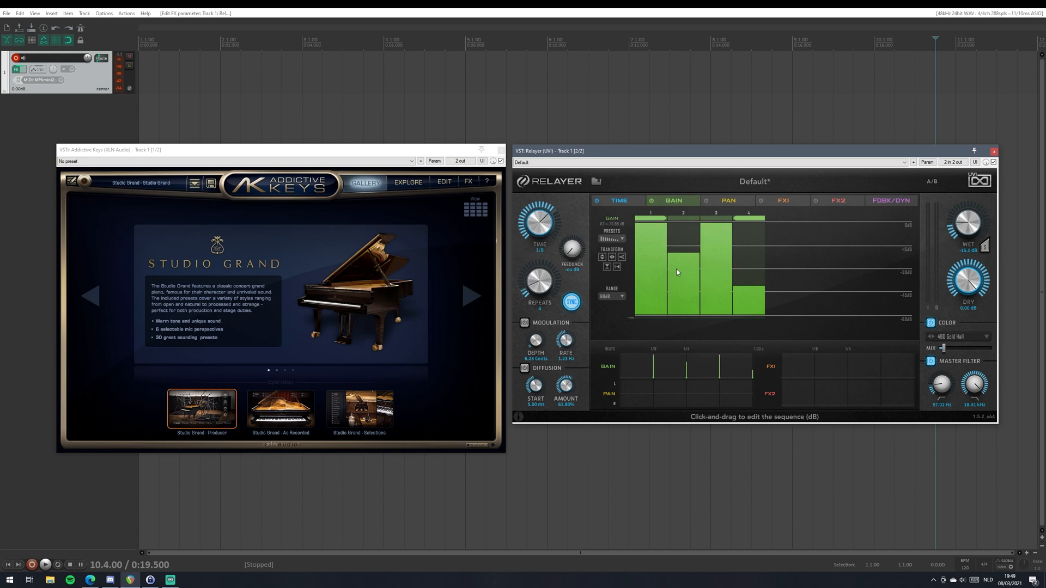
pyautogui.moveTo(677, 270)
pyautogui.mouseDown()
pyautogui.moveTo(701, 276)
pyautogui.moveTo(716, 222)
pyautogui.mouseUp()
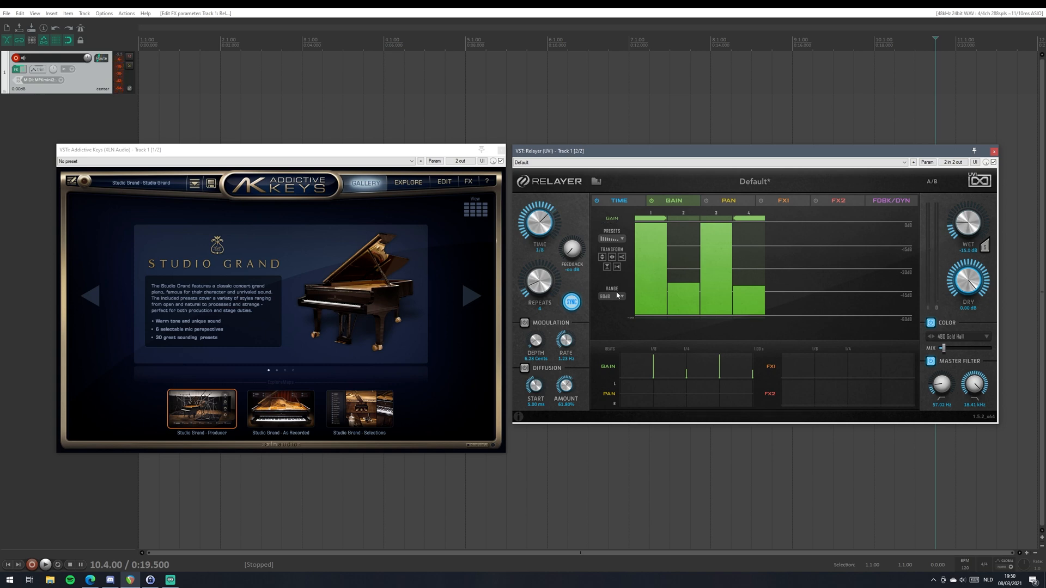
# Increase the repeats to 6 and lower the gain of tap 6 to roughly the level of tap 2.
pyautogui.scroll(1, 538, 278)
pyautogui.scroll(1, 542, 278)
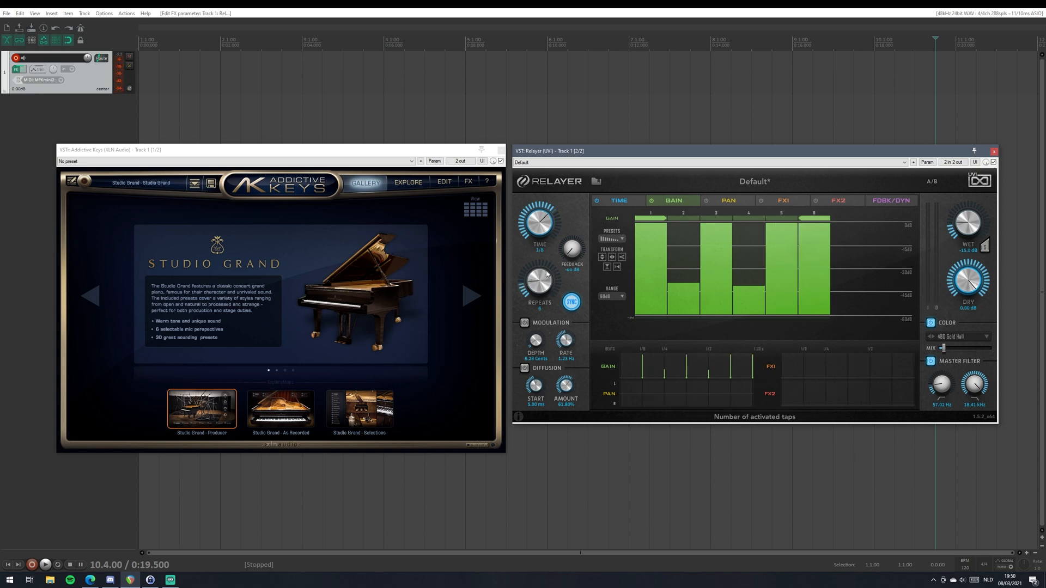
pyautogui.moveTo(829, 283)
pyautogui.mouseDown()
pyautogui.moveTo(830, 301)
pyautogui.moveTo(830, 285)
pyautogui.mouseUp()
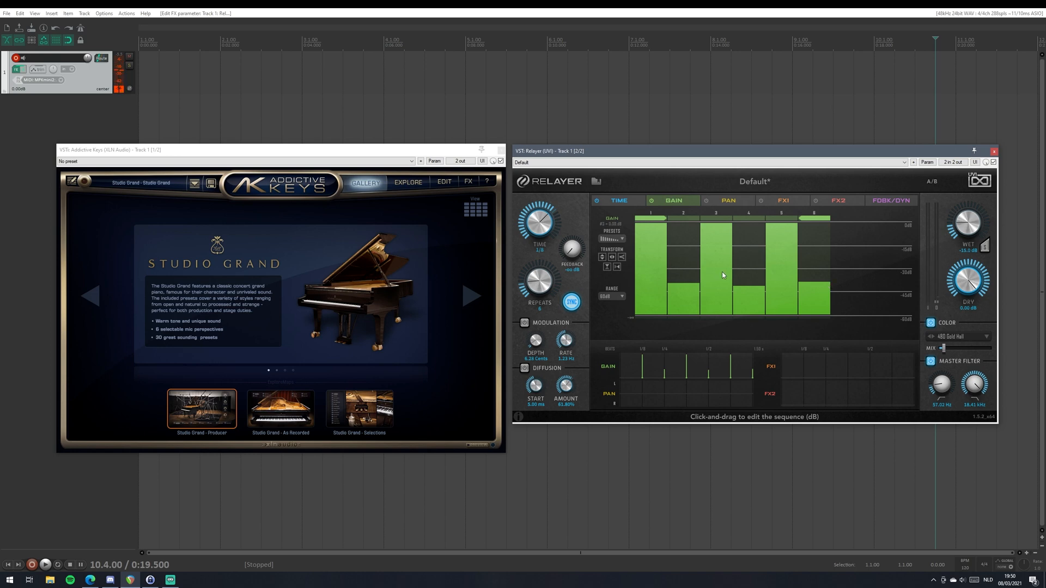
# Try three presets on the gain sequence: a descending curve, a dip in the middle, and a wave shape.
pyautogui.click(612, 238)
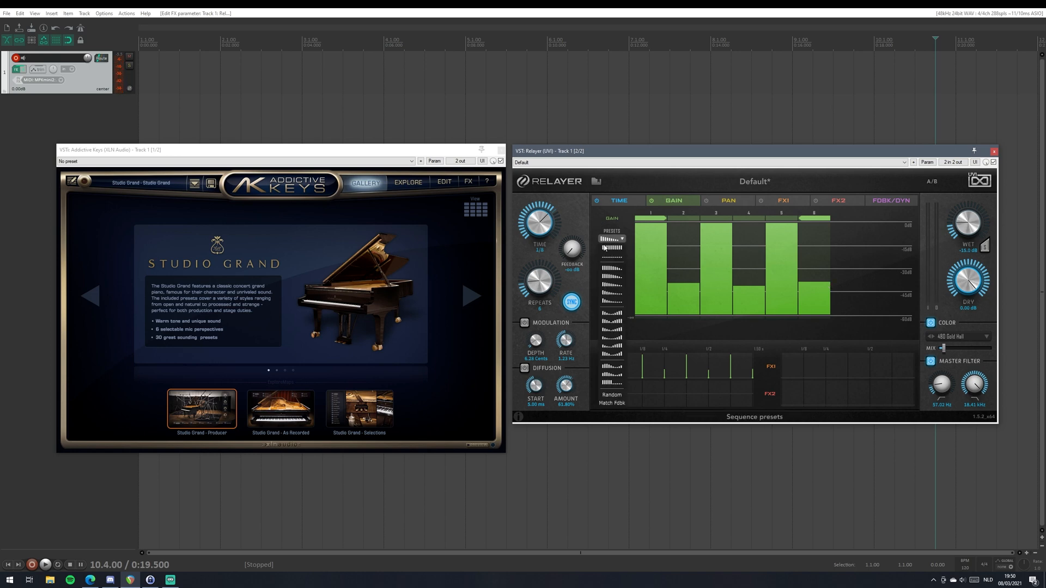
pyautogui.click(611, 276)
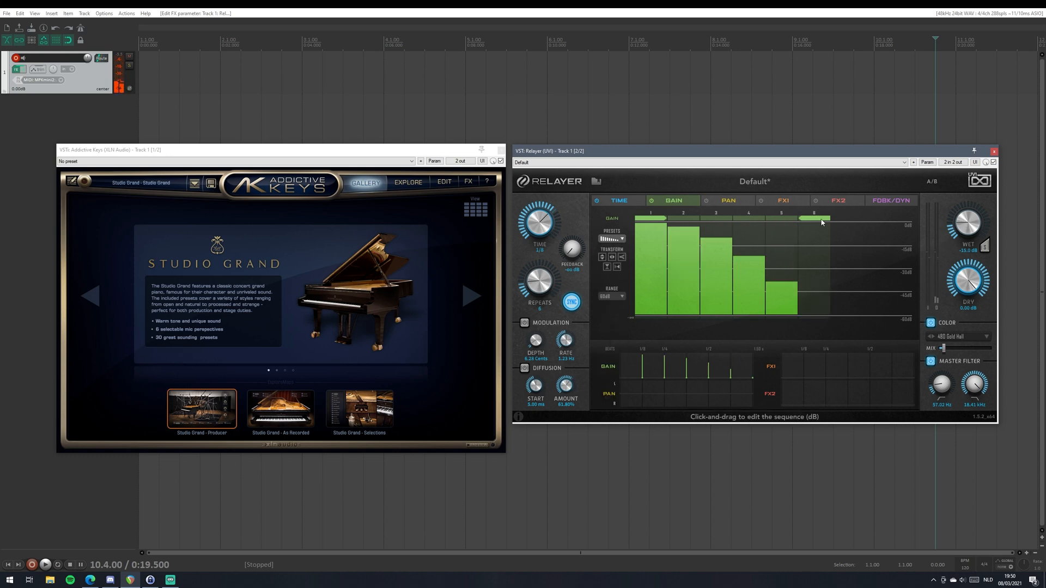
pyautogui.click(622, 239)
pyautogui.click(611, 320)
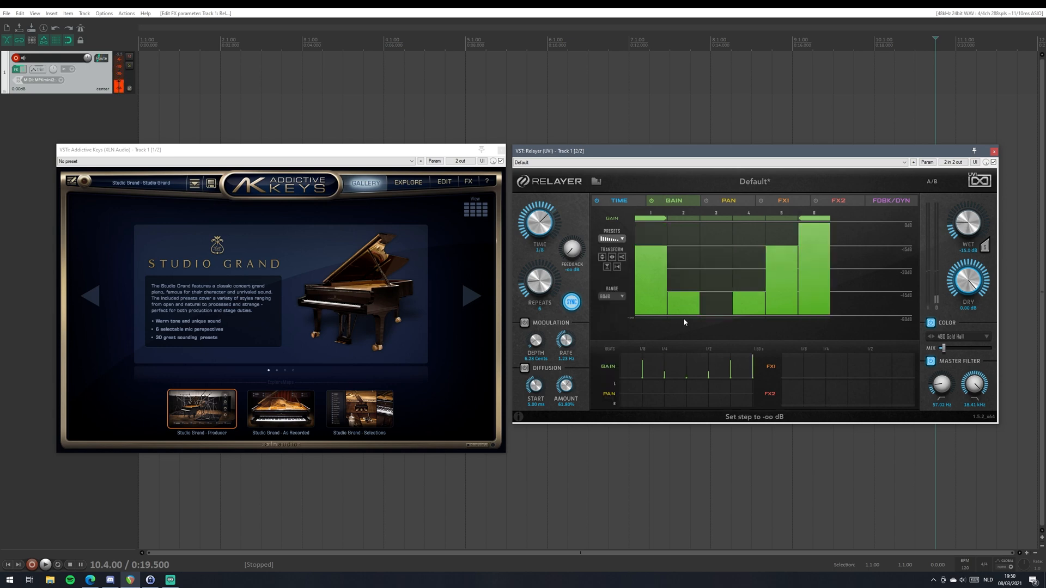
pyautogui.click(611, 239)
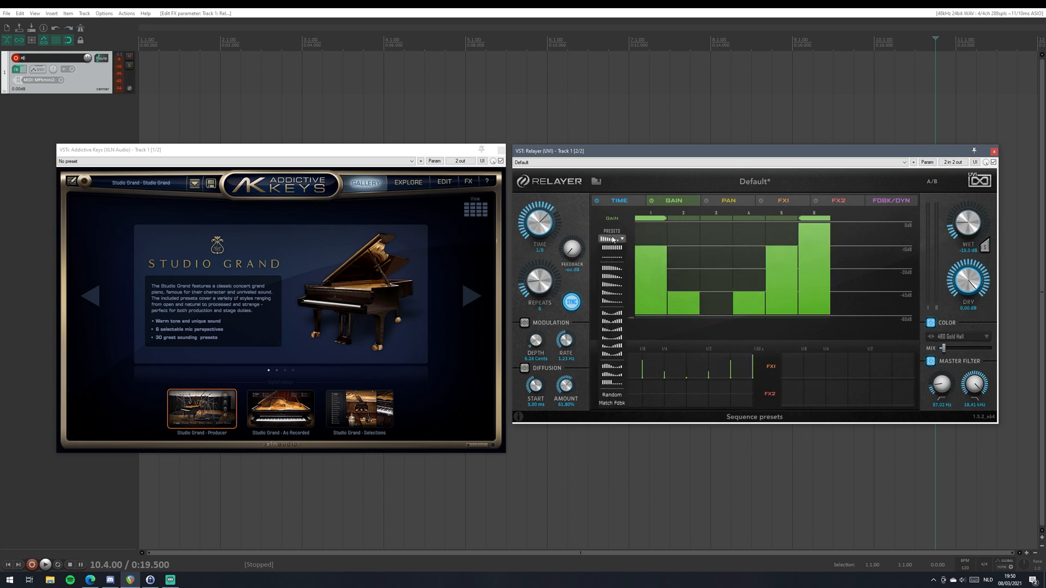
pyautogui.click(612, 366)
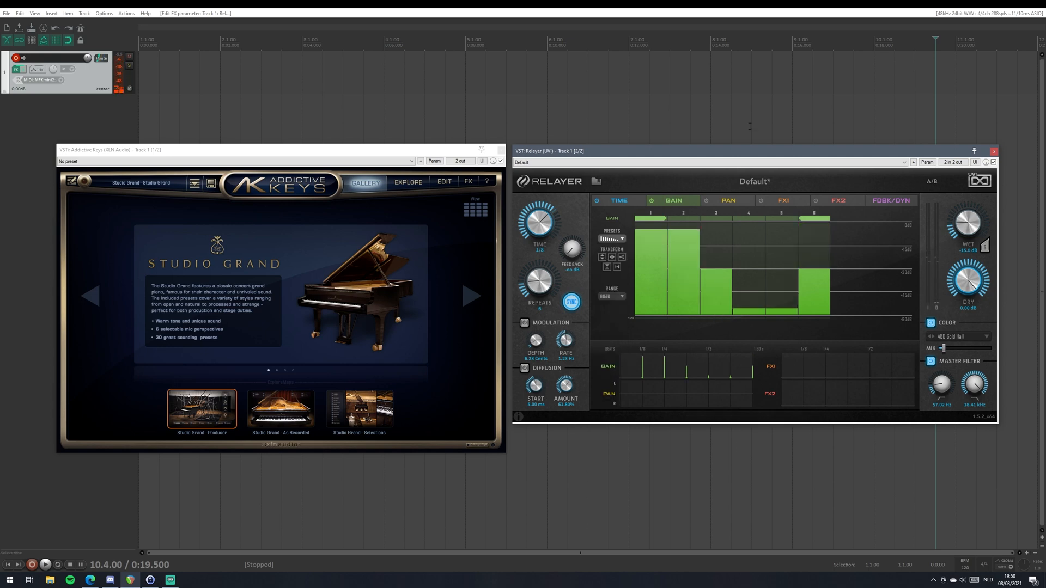
# Try the flip and scale transforms on the gain sequence, and set all six taps to 0 dB.
pyautogui.moveTo(602, 257)
pyautogui.mouseDown()
pyautogui.moveTo(602, 225)
pyautogui.moveTo(606, 257)
pyautogui.moveTo(580, 257)
pyautogui.moveTo(591, 260)
pyautogui.mouseUp()
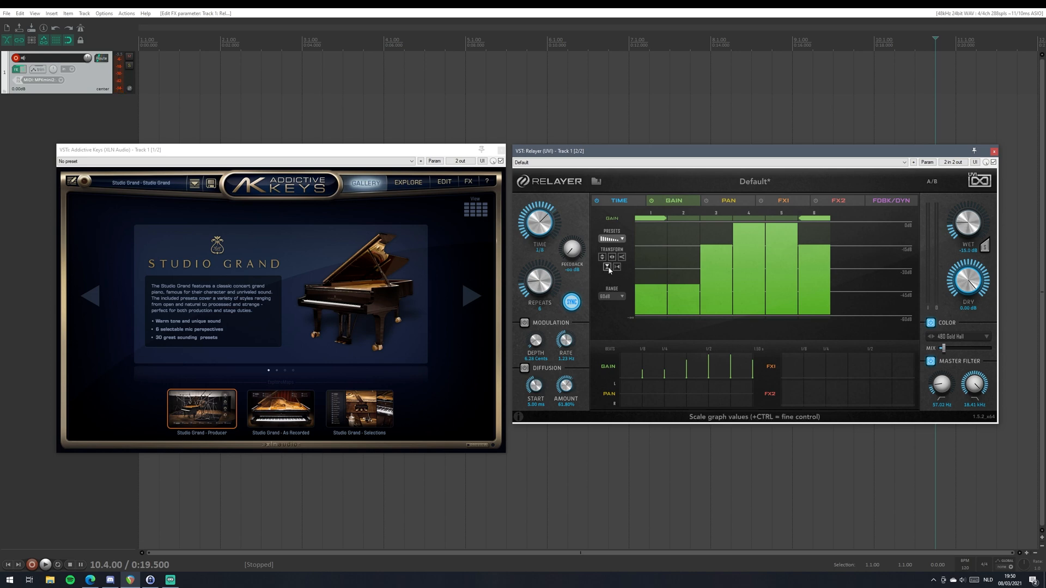
pyautogui.moveTo(608, 266); pyautogui.dragTo(607, 255)
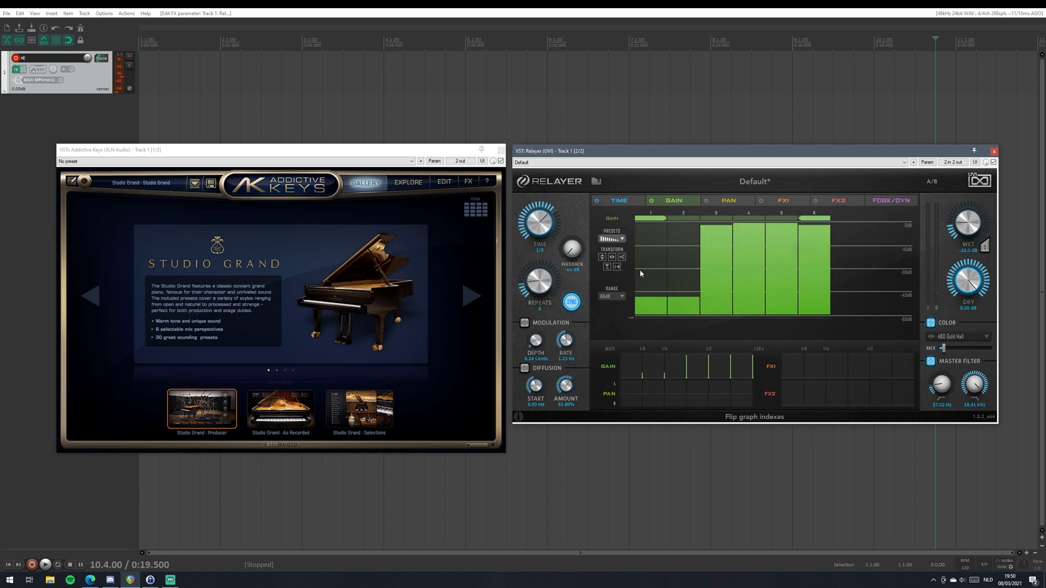
pyautogui.moveTo(621, 258); pyautogui.dragTo(620, 256)
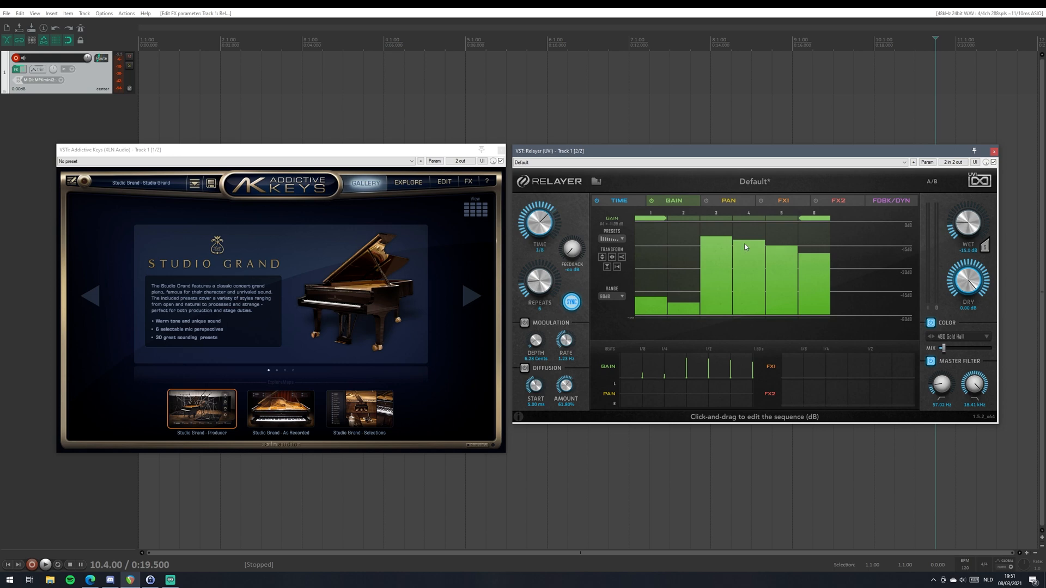
pyautogui.moveTo(643, 221); pyautogui.dragTo(839, 219)
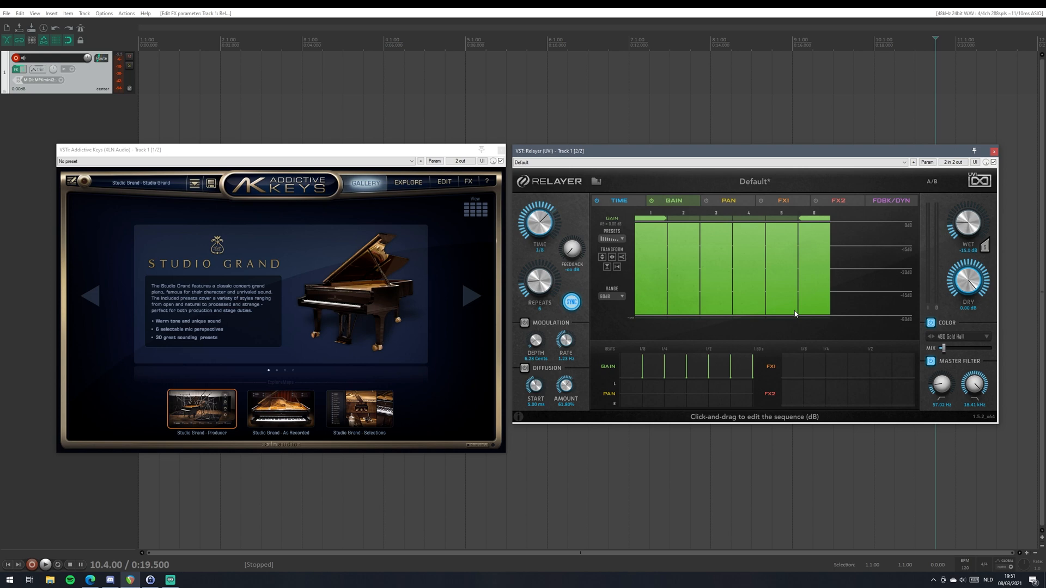
# In the time sequence, set tap 2 to 1/4, tap 4 to 2/1, tap 5 to 1/4 and tap 6 to the minimum.
pyautogui.click(625, 204)
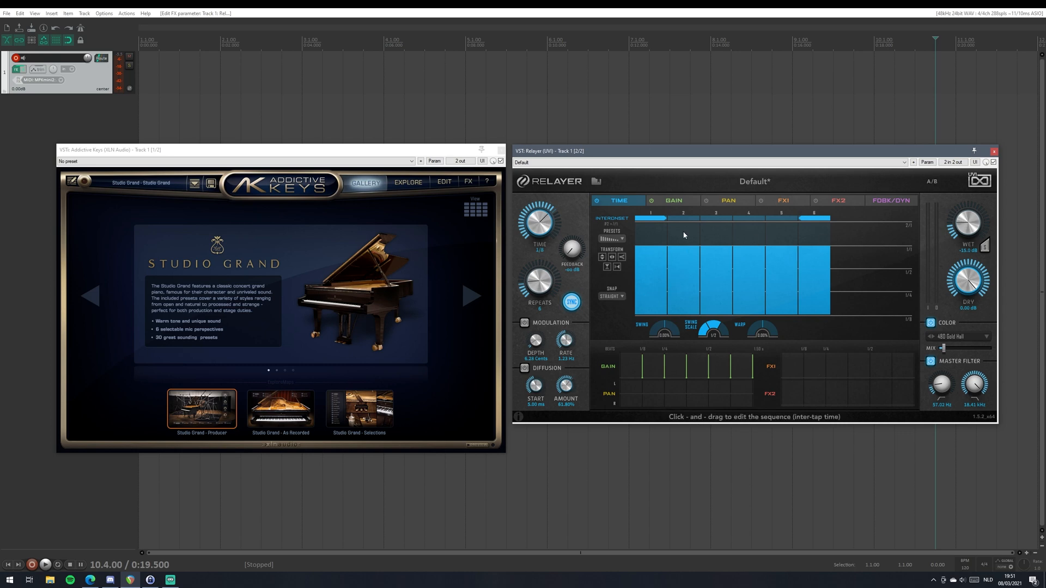
pyautogui.moveTo(684, 235); pyautogui.dragTo(683, 223)
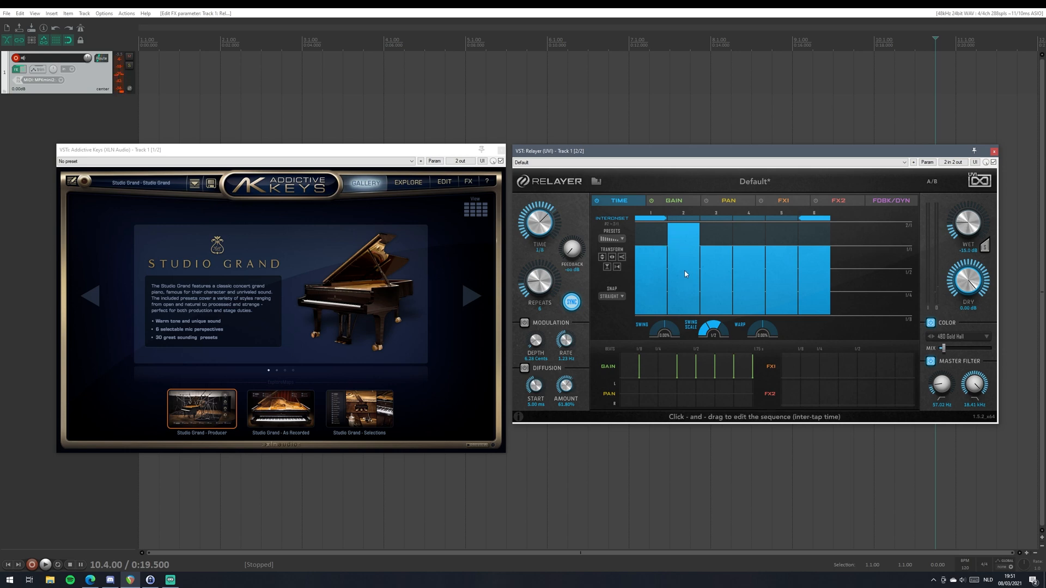
pyautogui.moveTo(684, 270)
pyautogui.mouseDown()
pyautogui.moveTo(686, 304)
pyautogui.moveTo(746, 292)
pyautogui.moveTo(746, 230)
pyautogui.mouseUp()
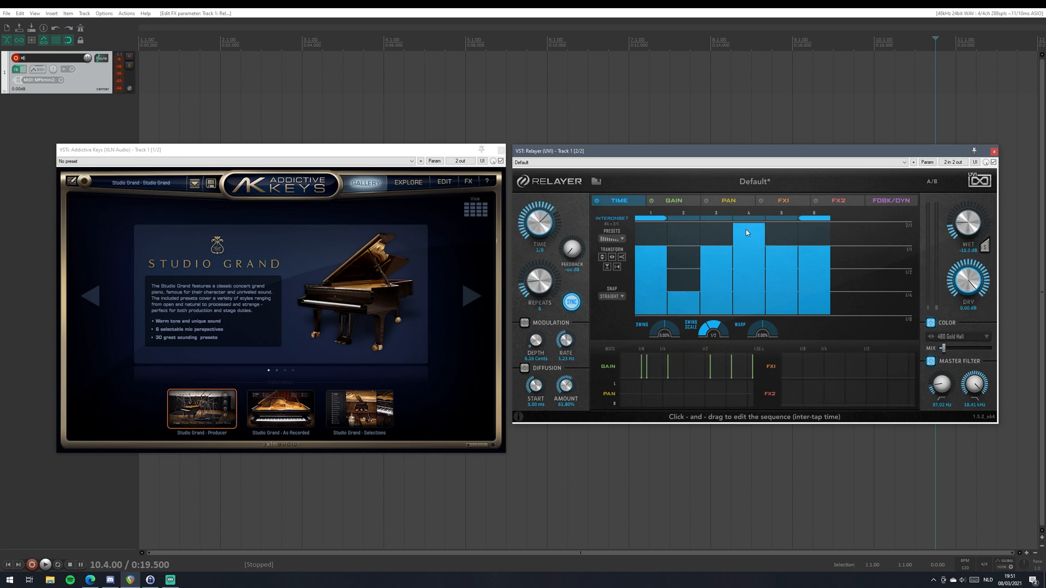
pyautogui.moveTo(767, 268); pyautogui.dragTo(784, 293)
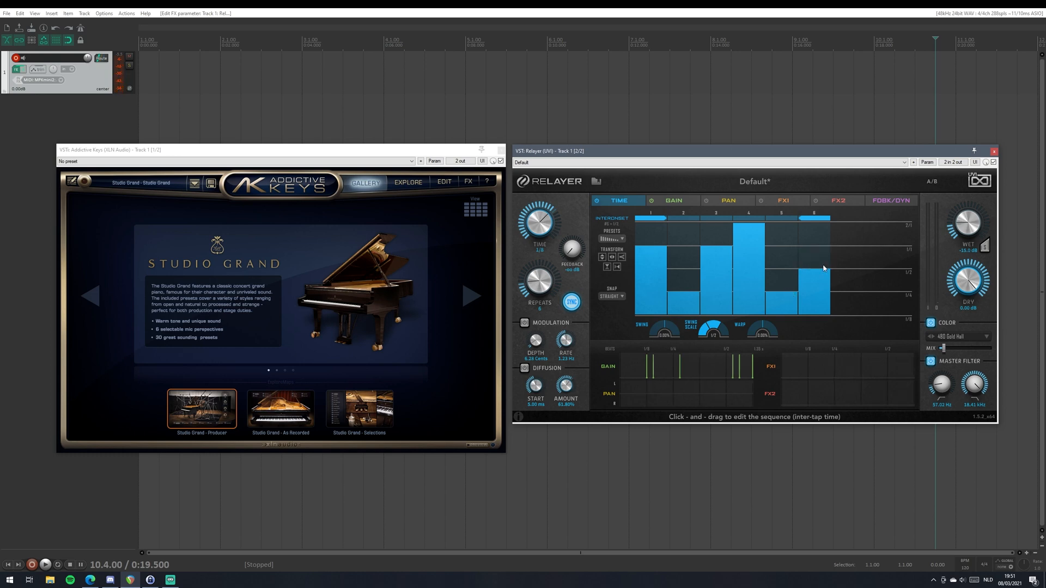
pyautogui.moveTo(821, 250); pyautogui.dragTo(826, 304)
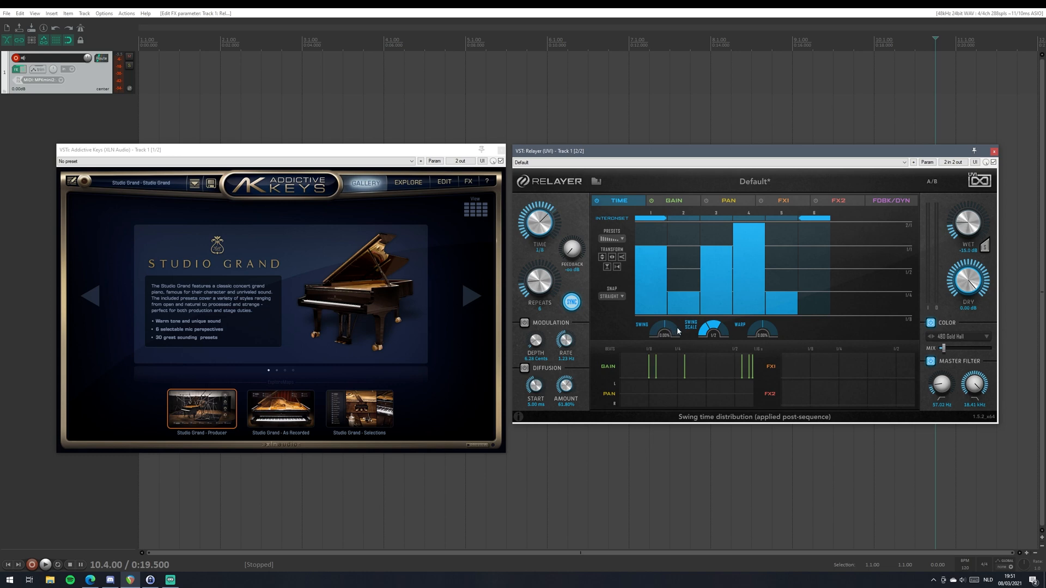
# Try out a swing amount on the time sequence and reset the swing to 0%.
pyautogui.moveTo(677, 328); pyautogui.dragTo(677, 358)
pyautogui.write('0')
pyautogui.press('Return')
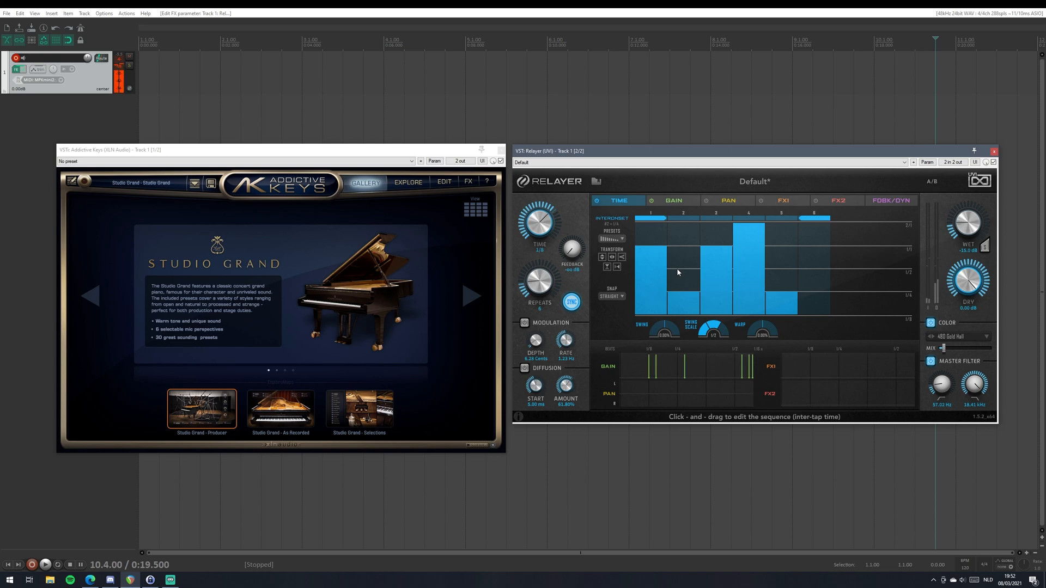
# Try a strong negative swing, return the swing to 0%, and set the swing scale to 1.
pyautogui.moveTo(668, 329); pyautogui.dragTo(681, 293)
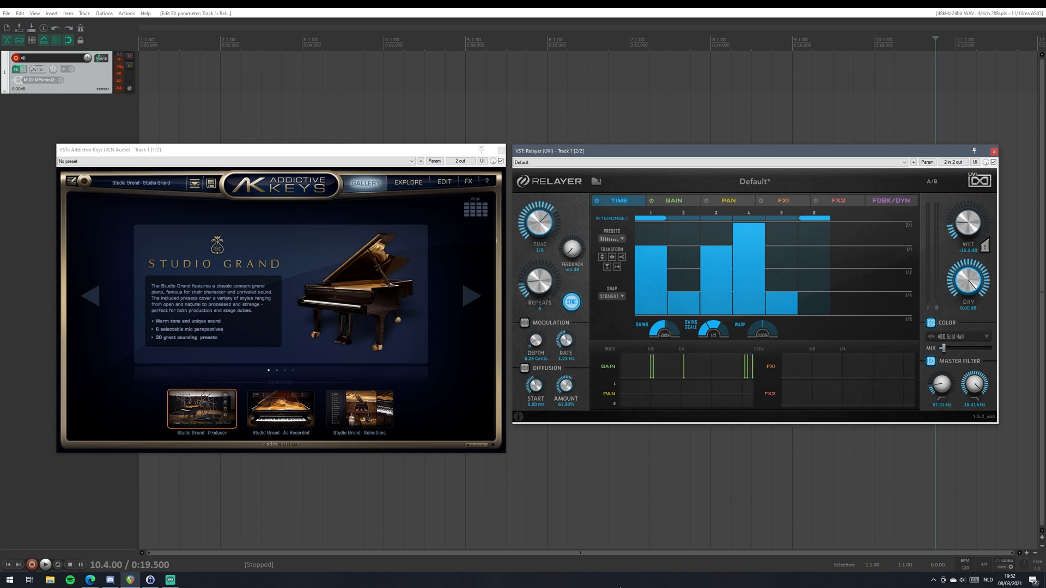
pyautogui.moveTo(666, 330); pyautogui.dragTo(659, 335)
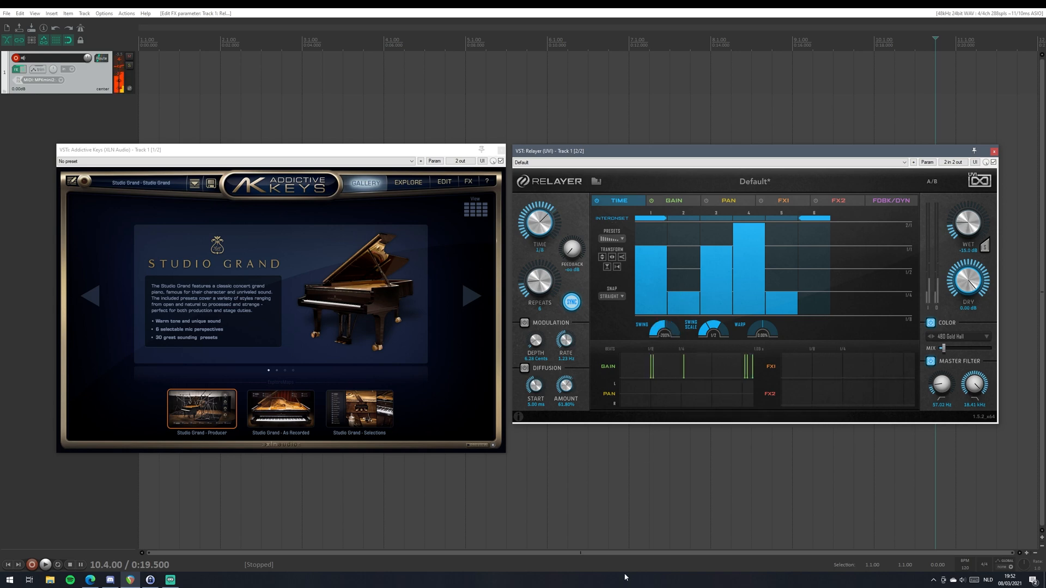
pyautogui.doubleClick(663, 335)
pyautogui.write('0')
pyautogui.press('Return')
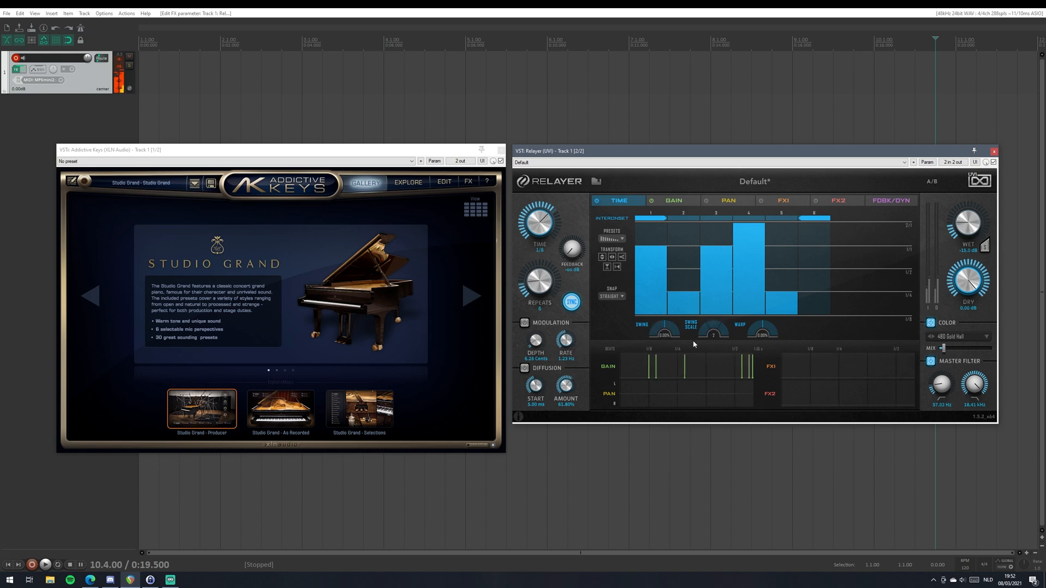
# Raise the swing of the time sequence to a positive amount.
pyautogui.moveTo(664, 331); pyautogui.dragTo(698, 309)
pyautogui.moveTo(706, 297); pyautogui.dragTo(707, 296)
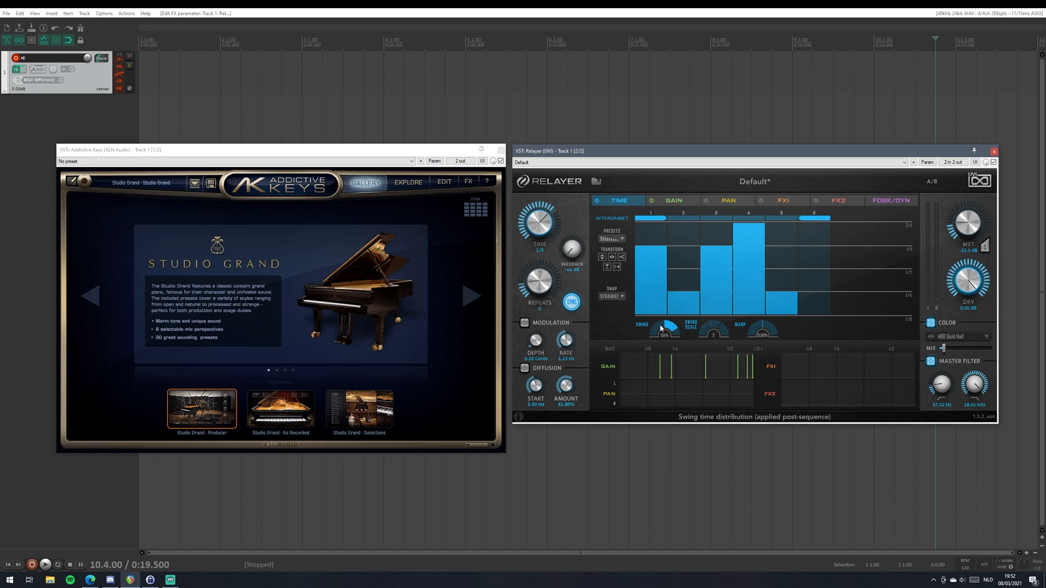
# Try a swing of -100% on the time sequence and return the swing to 0%.
pyautogui.moveTo(664, 328); pyautogui.dragTo(645, 387)
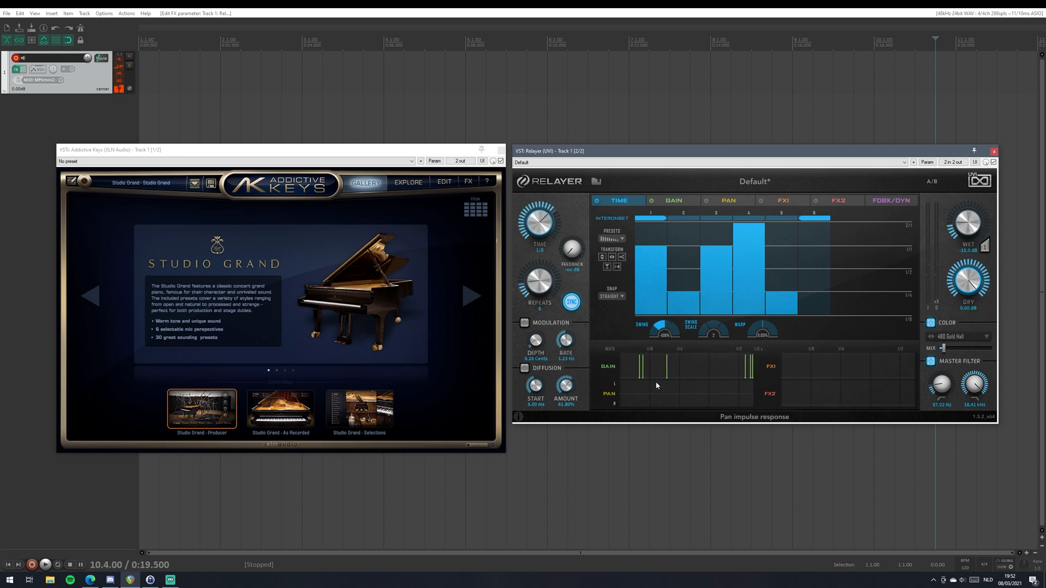
pyautogui.doubleClick(669, 329)
pyautogui.write('0')
pyautogui.press('Return')
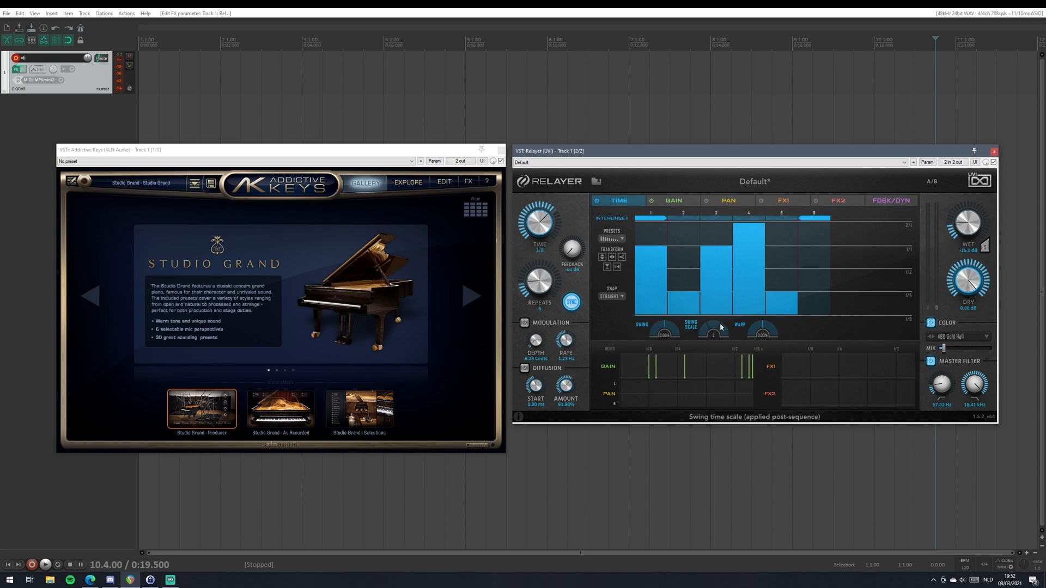
# Set the swing scale to 1/2, and try a negative warp before resetting the warp to 0%.
pyautogui.moveTo(721, 327); pyautogui.dragTo(725, 288)
pyautogui.moveTo(763, 330); pyautogui.dragTo(761, 393)
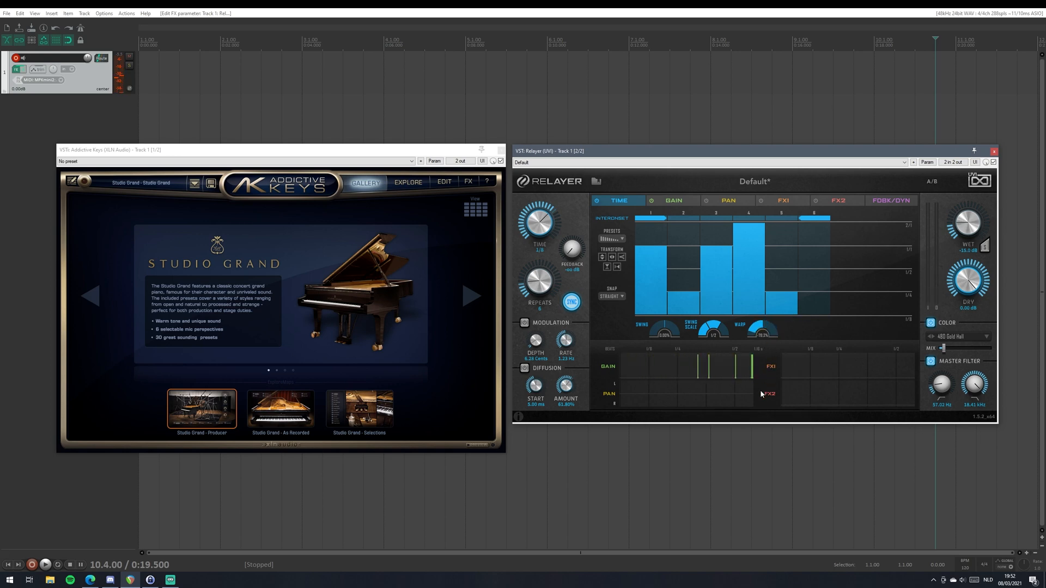
pyautogui.doubleClick(765, 338)
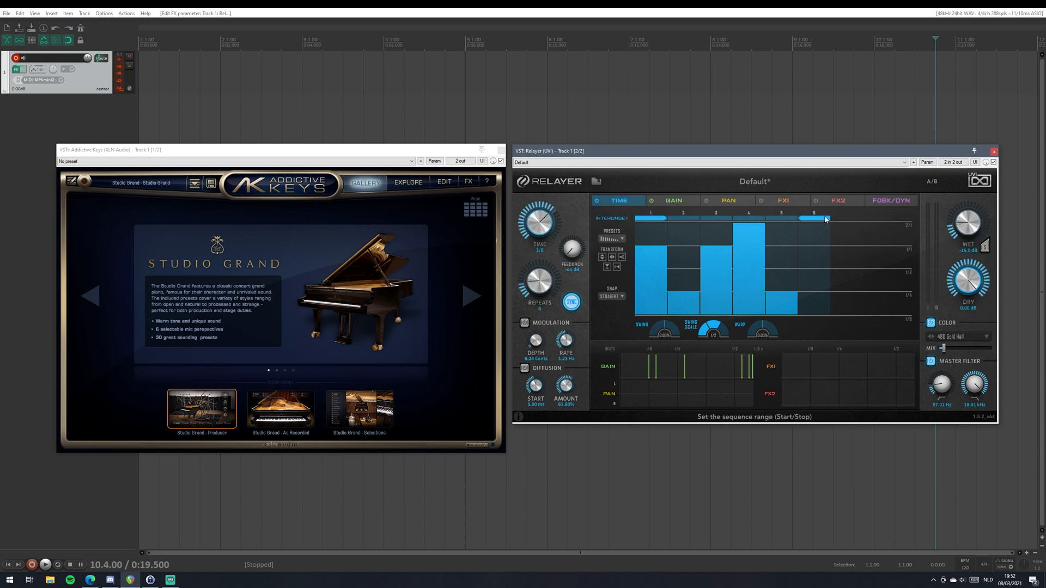
# Shorten the time sequence range to the first two taps, with tap 1 at 2/1 and tap 2 at 1/4.
pyautogui.moveTo(829, 218); pyautogui.dragTo(684, 219)
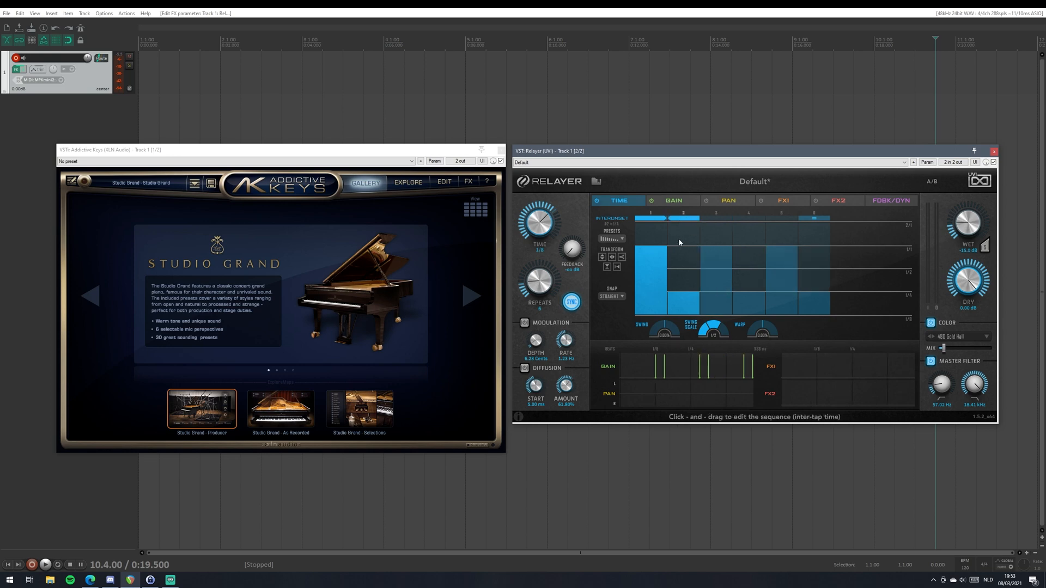
pyautogui.moveTo(675, 283)
pyautogui.mouseDown()
pyautogui.moveTo(681, 232)
pyautogui.moveTo(674, 330)
pyautogui.moveTo(684, 296)
pyautogui.mouseUp()
pyautogui.click(658, 230)
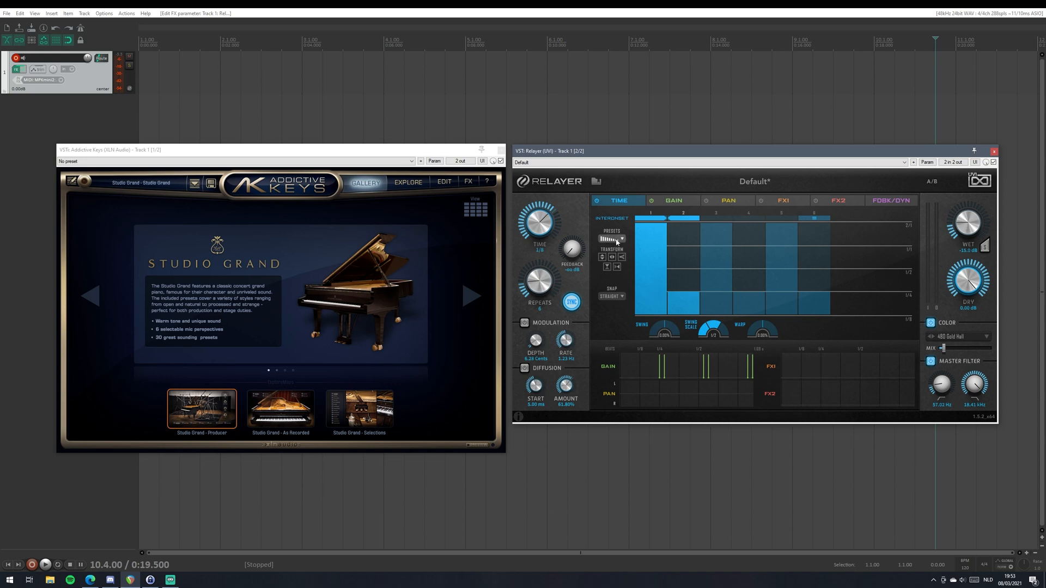
# Look through the time sequence presets and the list of factory presets without loading one.
pyautogui.click(611, 238)
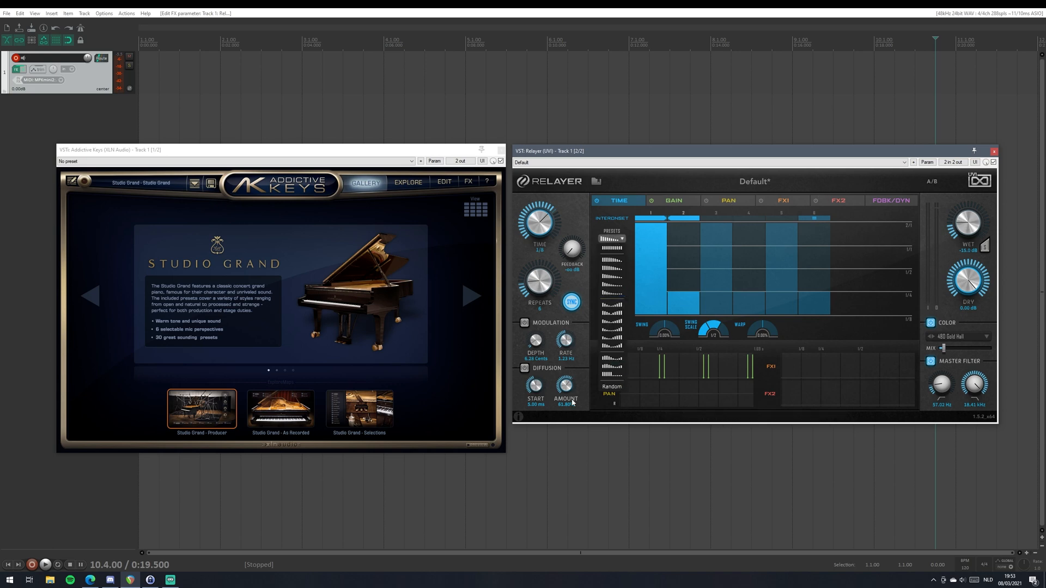
pyautogui.click(678, 184)
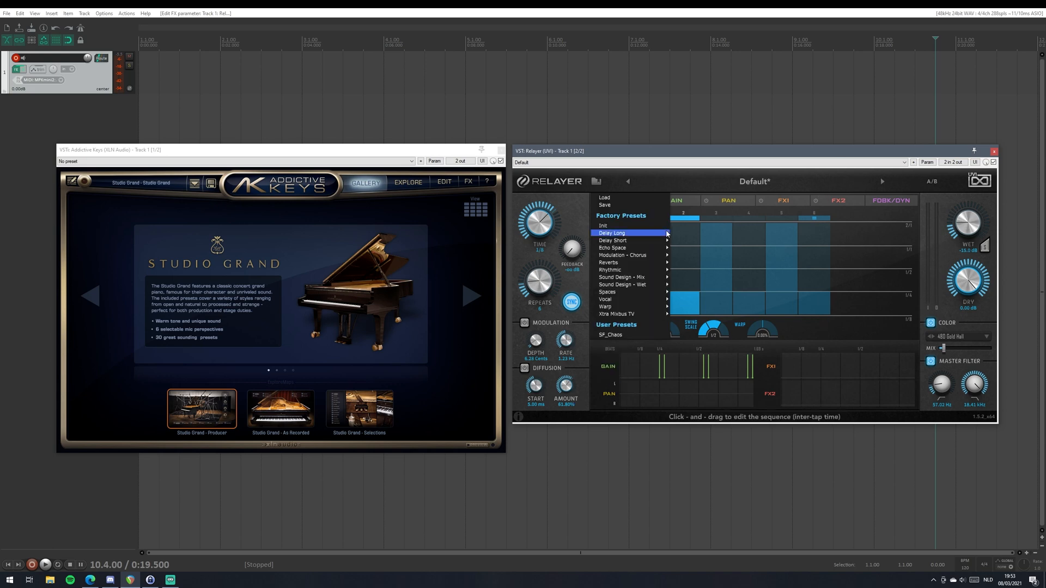
pyautogui.click(611, 386)
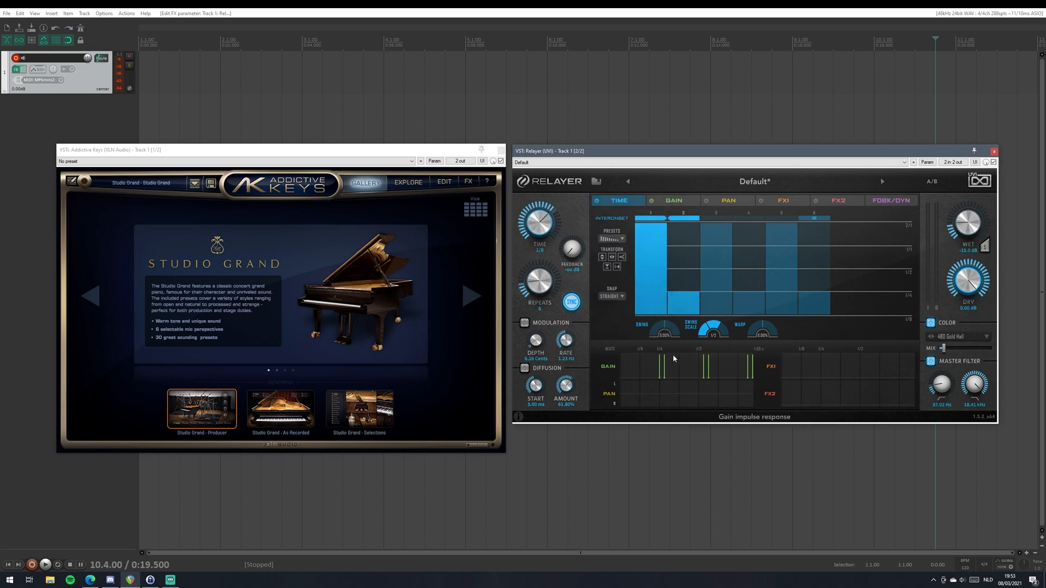
# Turn on pan modulation over a three-tap sequence range, with tap 3 panned partway to the right.
pyautogui.click(675, 204)
pyautogui.click(716, 204)
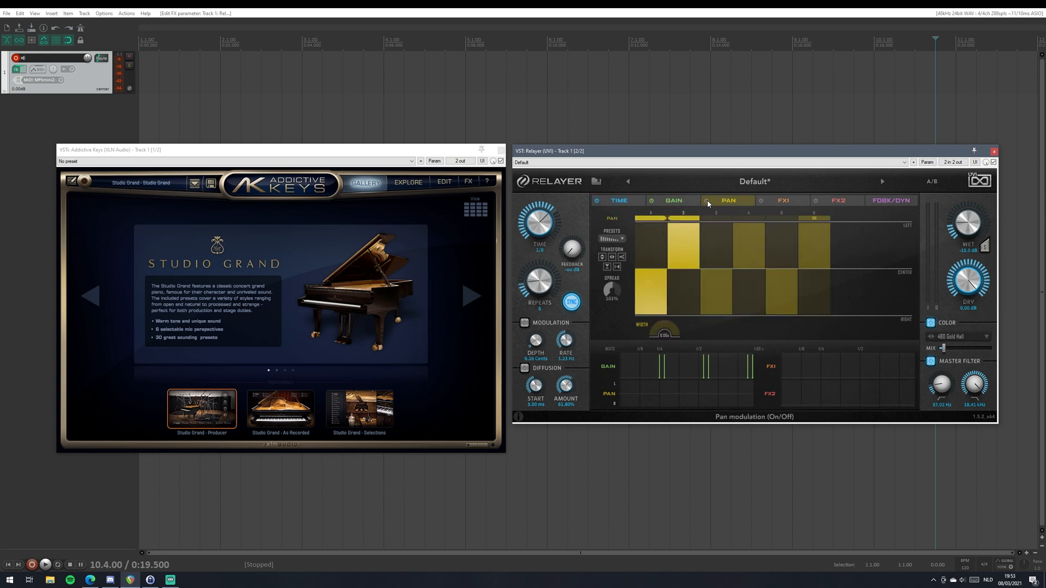
pyautogui.click(706, 201)
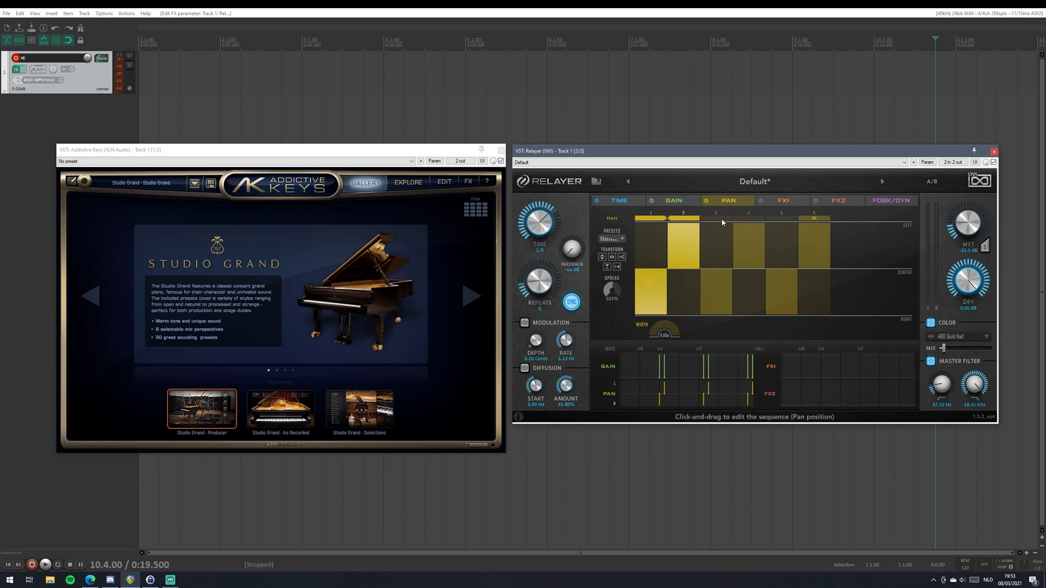
pyautogui.moveTo(699, 219); pyautogui.dragTo(714, 220)
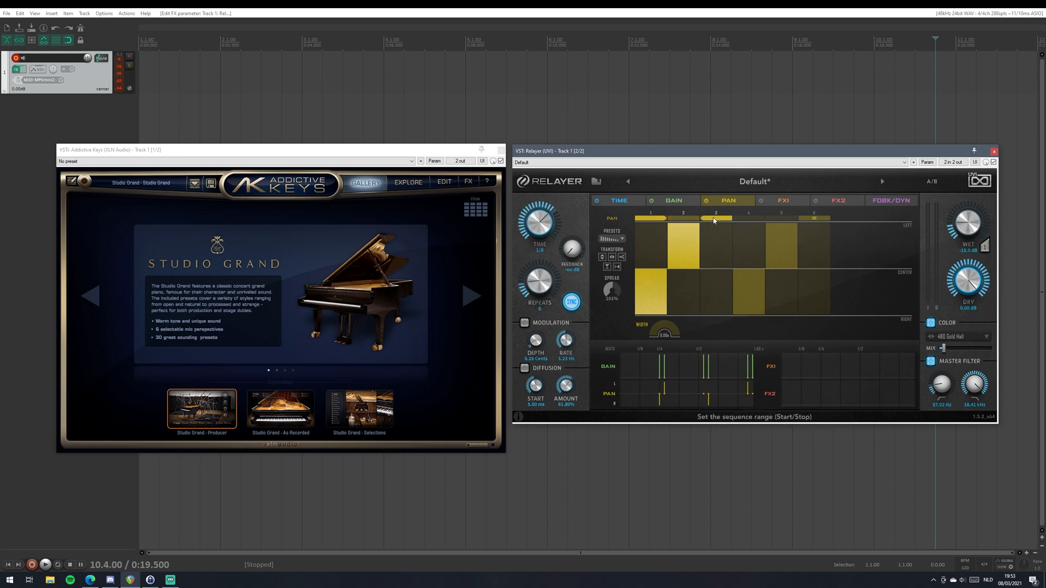
pyautogui.moveTo(711, 293)
pyautogui.mouseDown()
pyautogui.moveTo(723, 306)
pyautogui.moveTo(722, 290)
pyautogui.mouseUp()
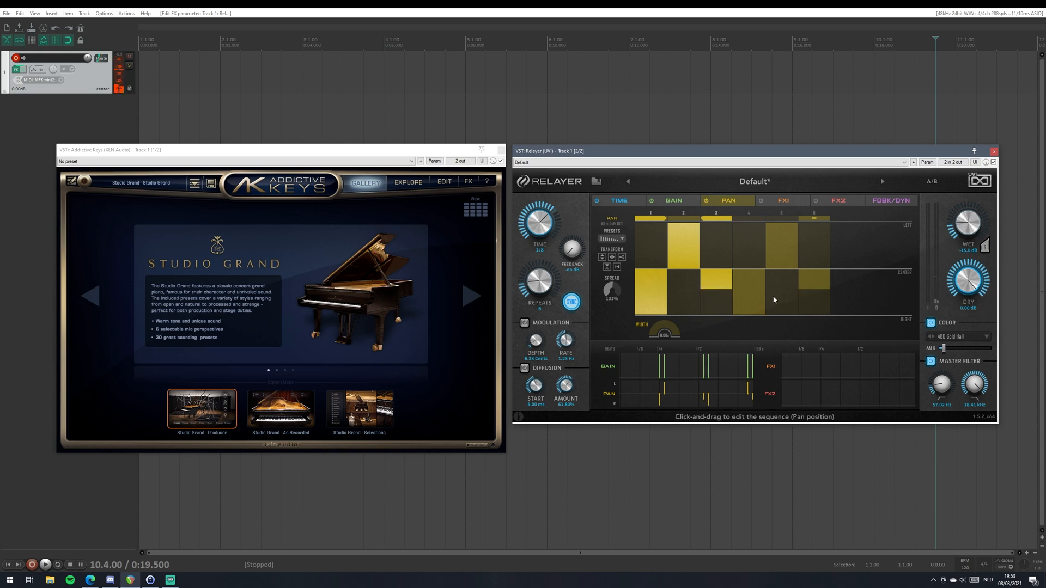
# Compare the time, gain and pan sequence editors.
pyautogui.click(628, 200)
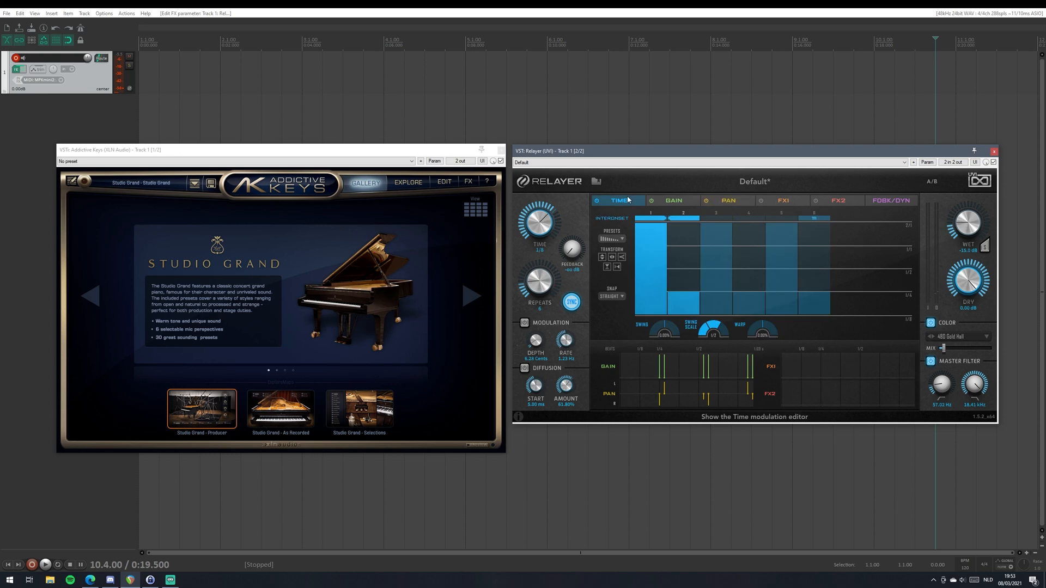
pyautogui.click(674, 200)
pyautogui.click(728, 200)
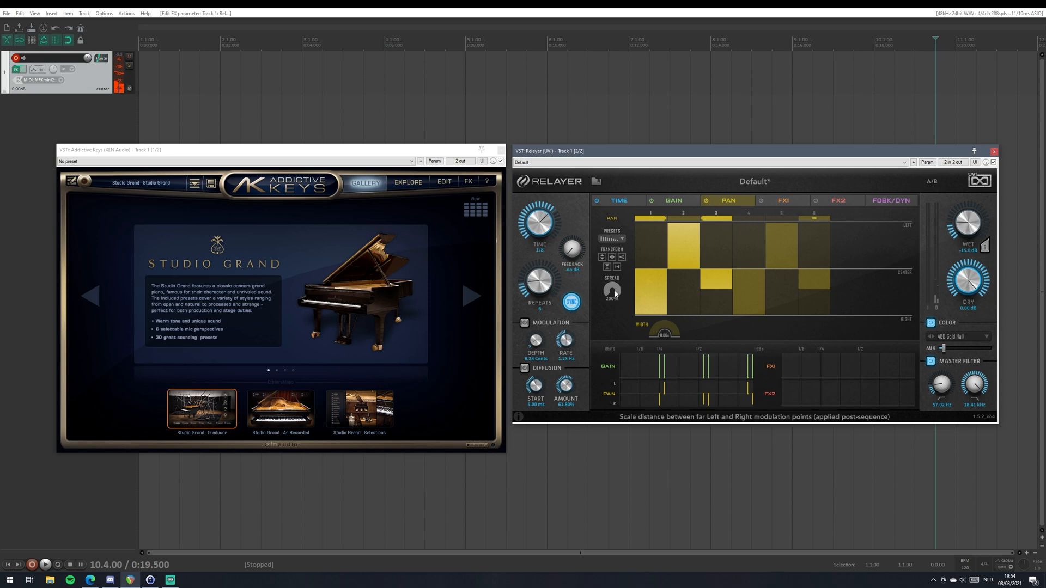
# Compare pan spreads of 0% and 200%, leaving the spread at 200%, and increase the stereo width from its minimum.
pyautogui.moveTo(616, 294); pyautogui.dragTo(619, 401)
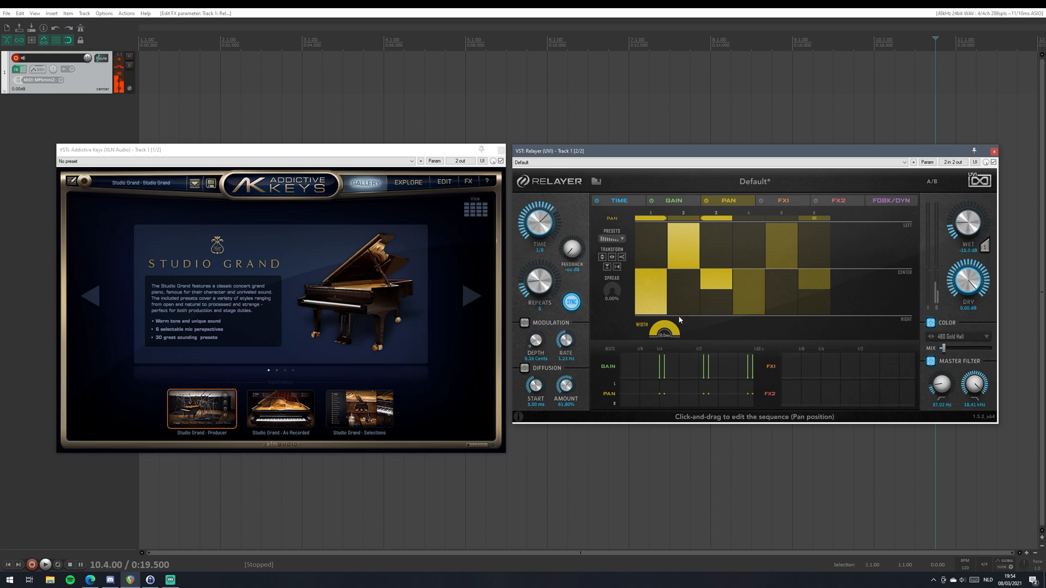
pyautogui.moveTo(675, 331); pyautogui.dragTo(673, 487)
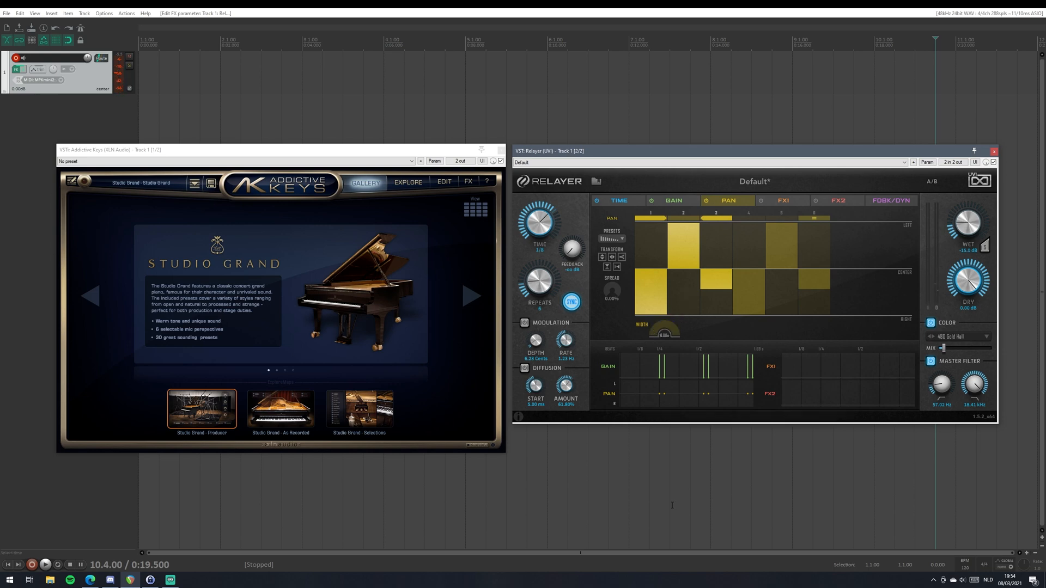
pyautogui.moveTo(608, 302); pyautogui.dragTo(611, 286)
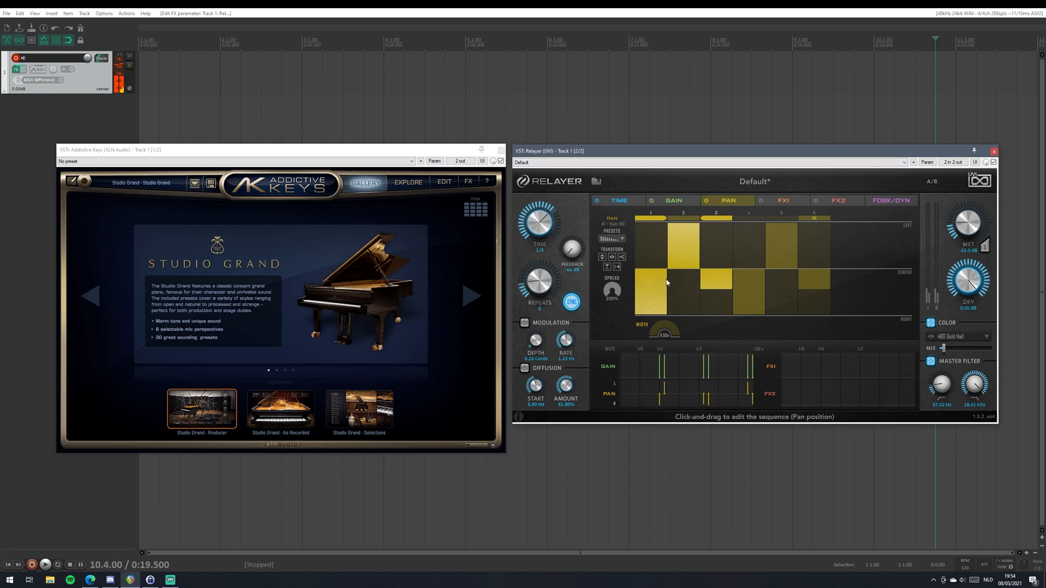
pyautogui.moveTo(612, 290); pyautogui.dragTo(610, 465)
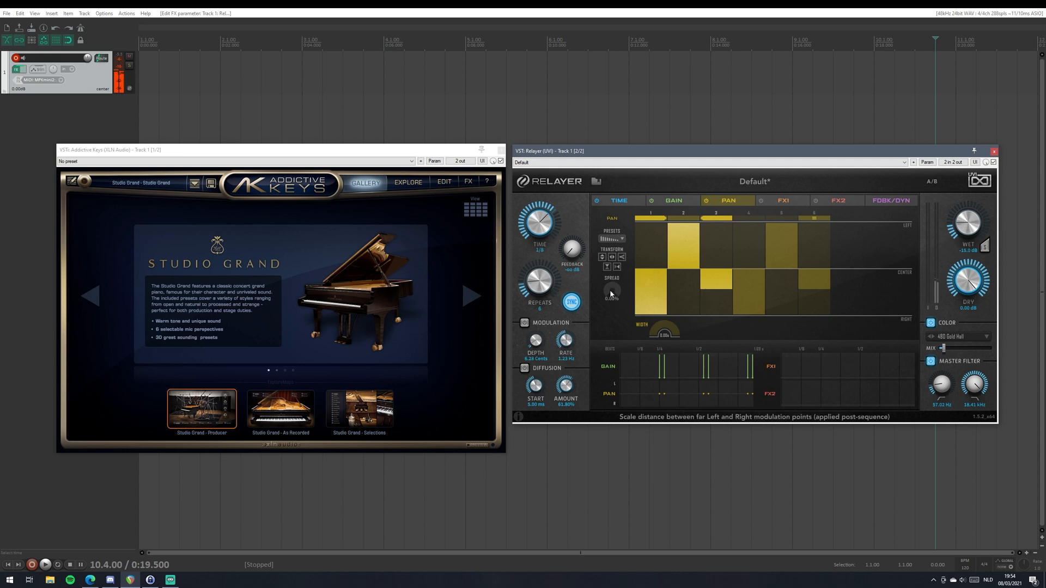
pyautogui.moveTo(608, 297); pyautogui.dragTo(610, 280)
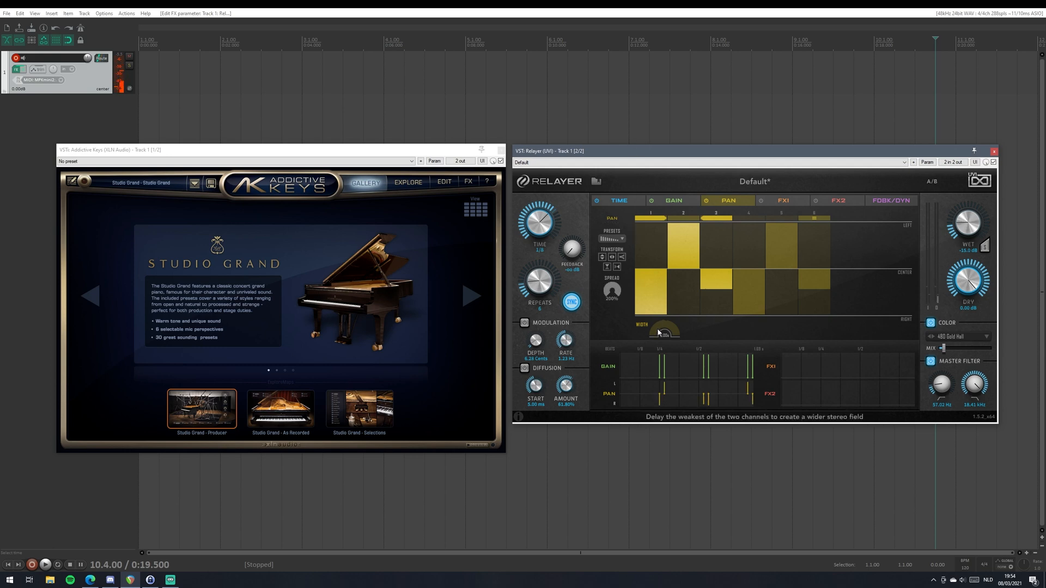
pyautogui.moveTo(664, 329); pyautogui.dragTo(670, 288)
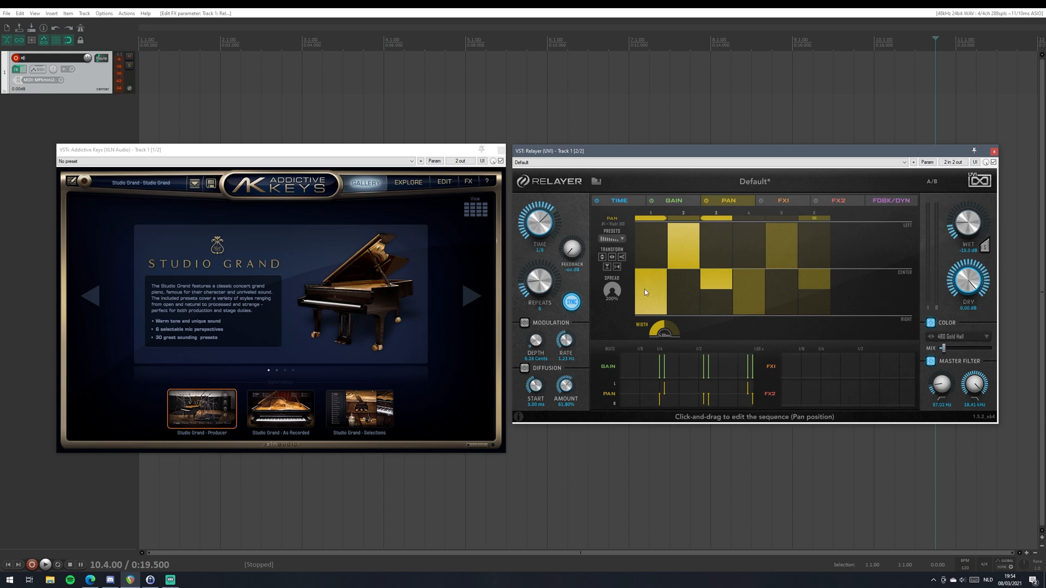
# Set the repeats to 32 and apply the Random preset to a pan sequence covering all 32 taps.
pyautogui.moveTo(543, 287); pyautogui.dragTo(619, 176)
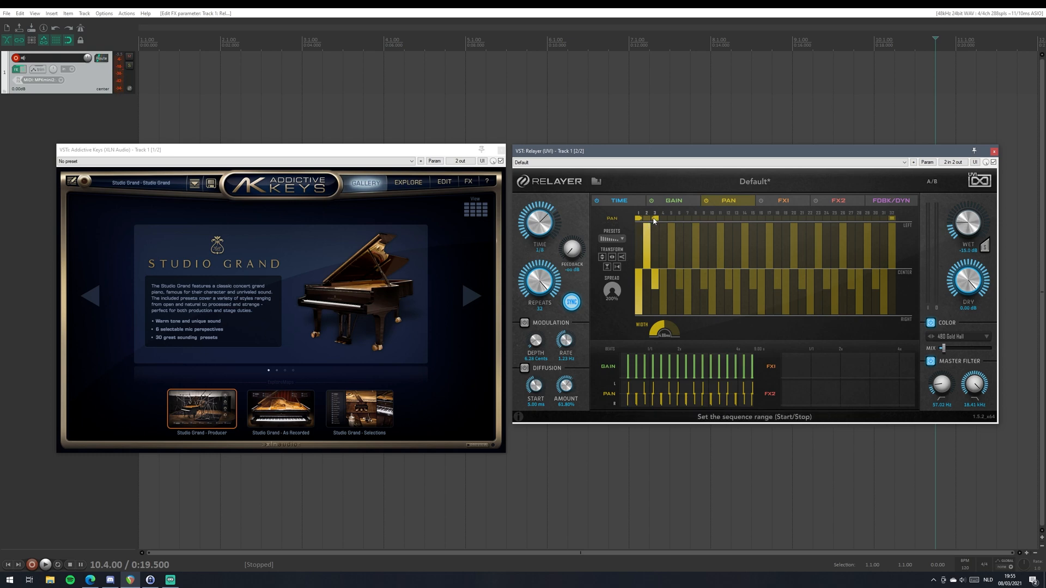
pyautogui.moveTo(655, 218); pyautogui.dragTo(892, 219)
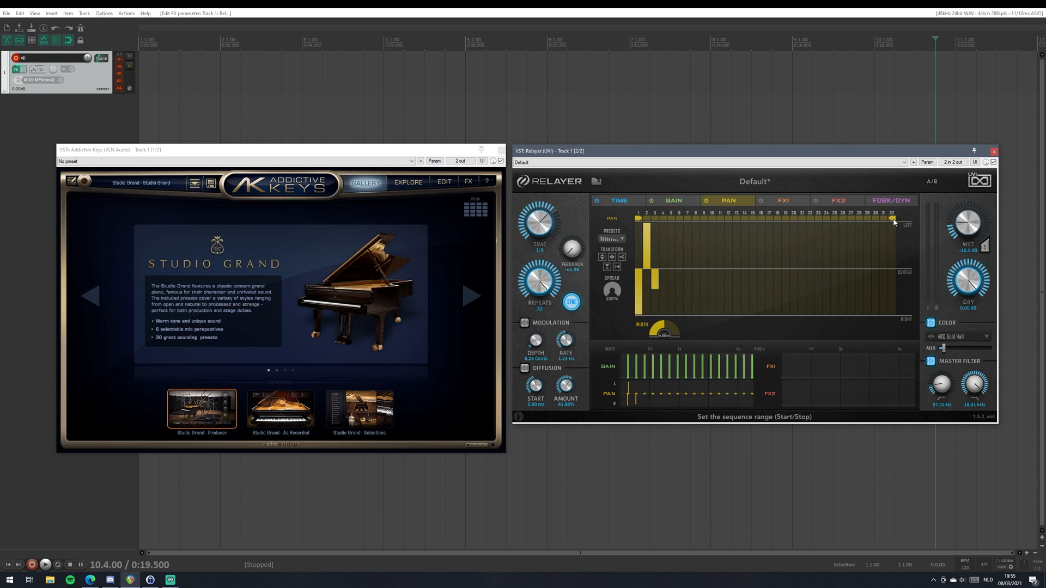
pyautogui.click(611, 239)
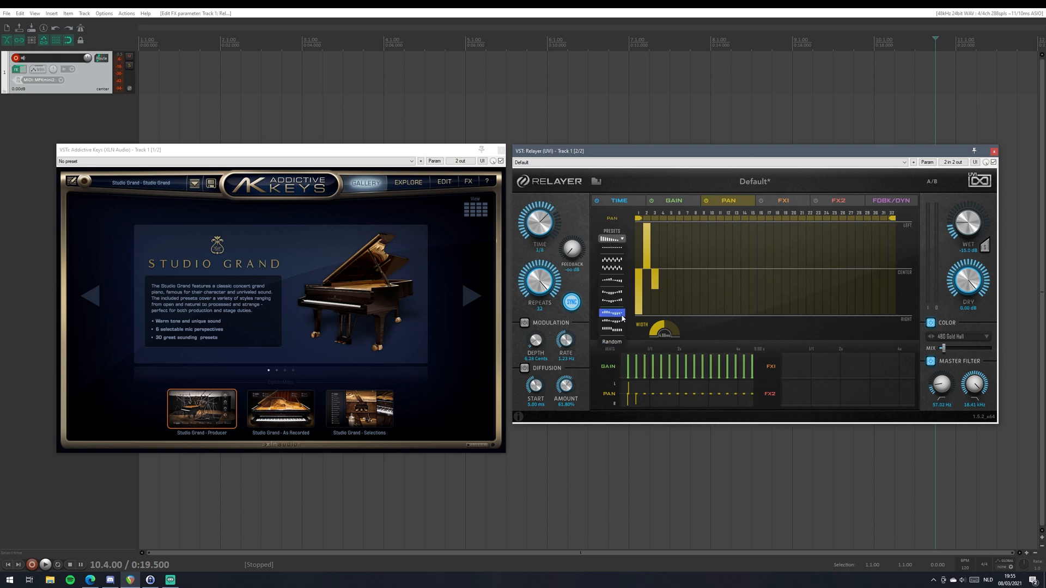
pyautogui.click(608, 343)
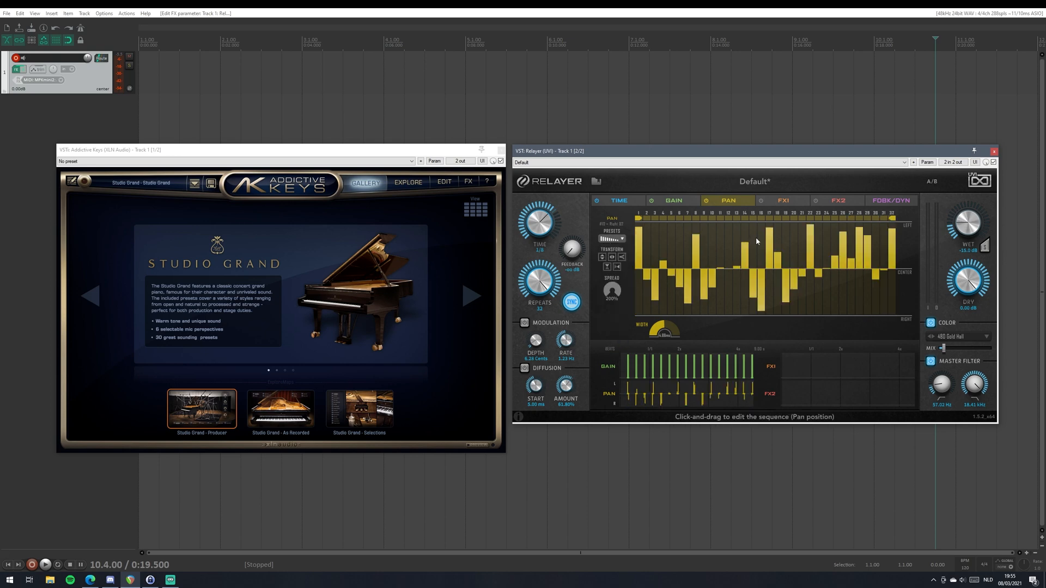
# Apply the Random preset to the gain sequence.
pyautogui.click(673, 201)
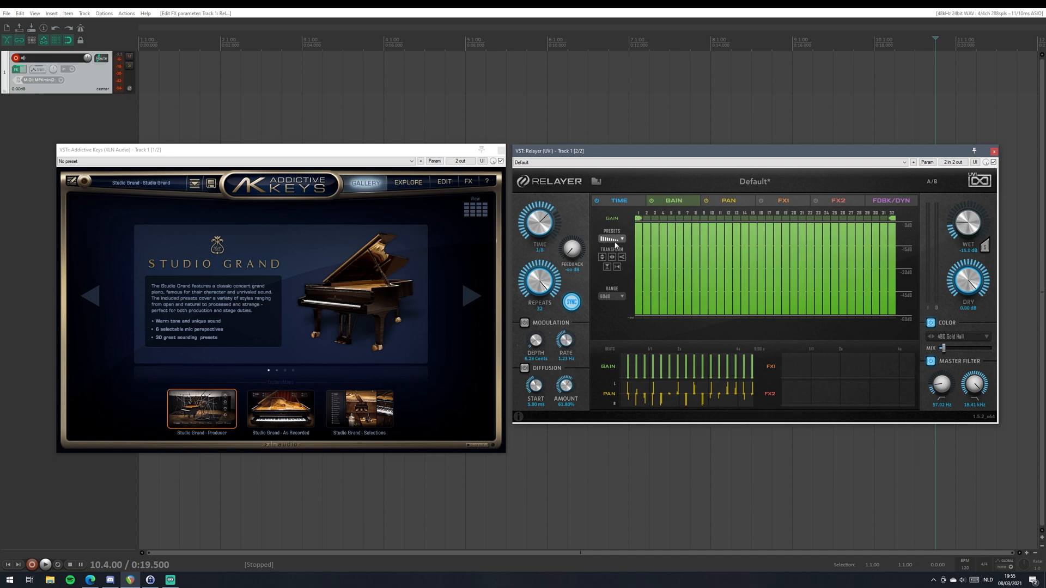
pyautogui.click(611, 239)
pyautogui.click(611, 395)
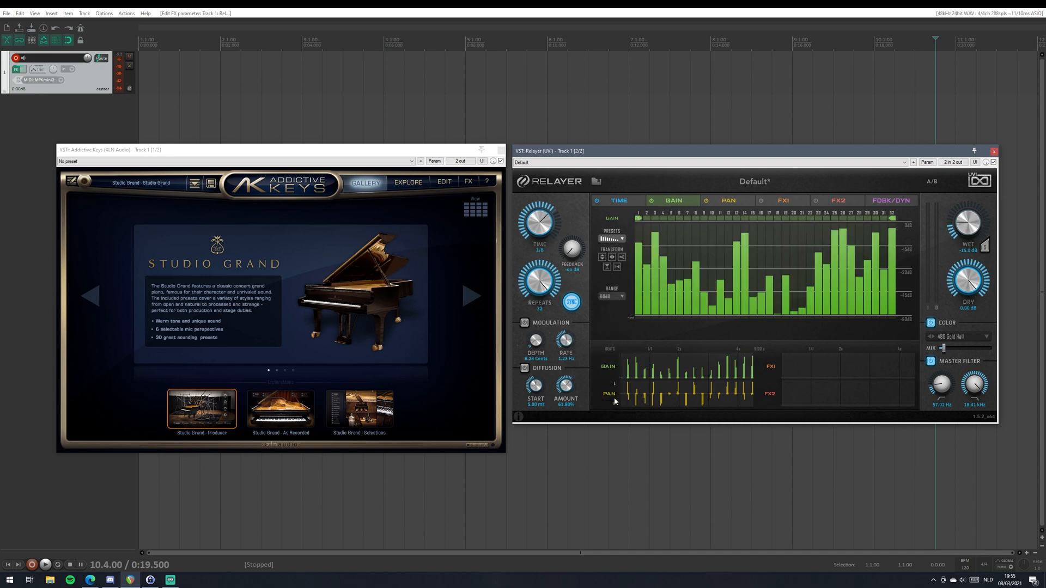
# Extend the time sequence range to all 32 taps and fill it with the Random preset.
pyautogui.click(615, 201)
pyautogui.click(612, 239)
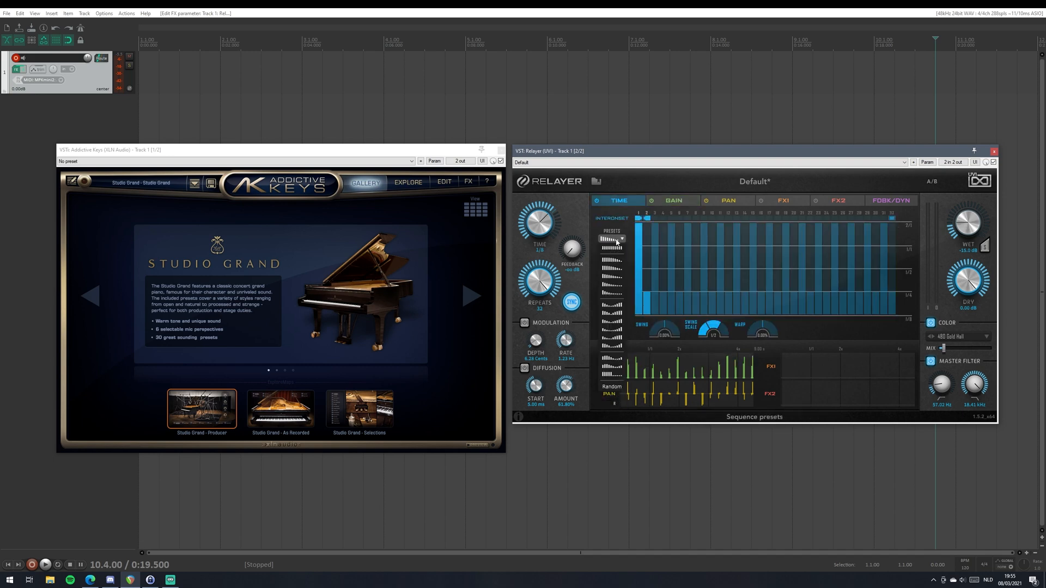
pyautogui.click(611, 388)
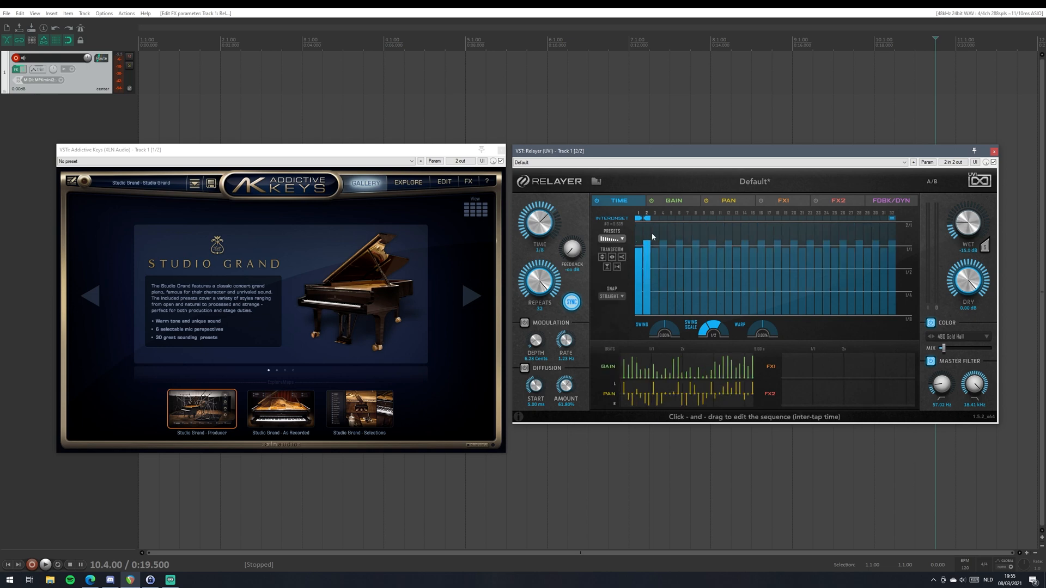
pyautogui.moveTo(647, 219); pyautogui.dragTo(1006, 224)
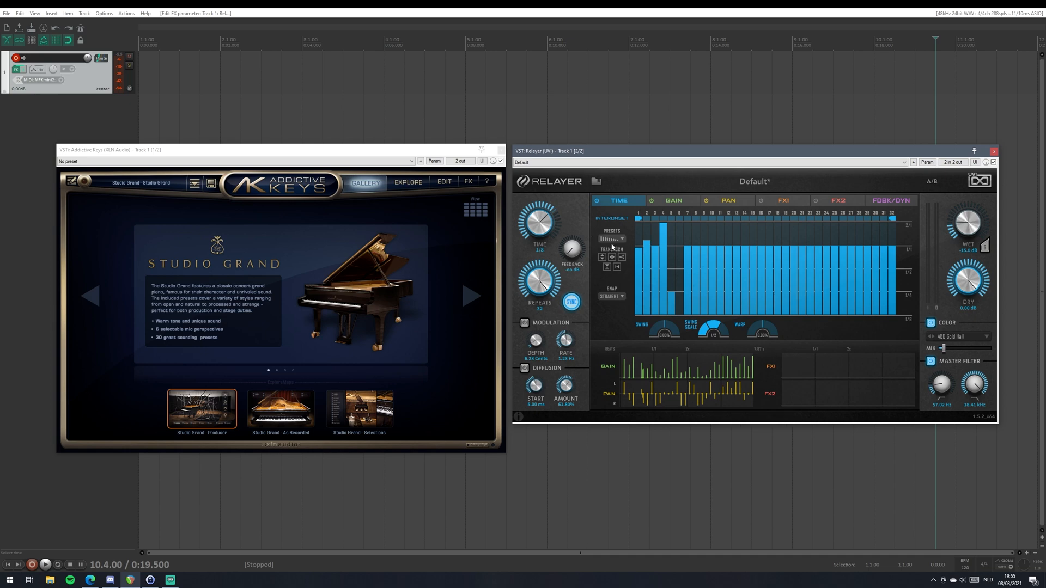
pyautogui.click(611, 239)
pyautogui.click(611, 388)
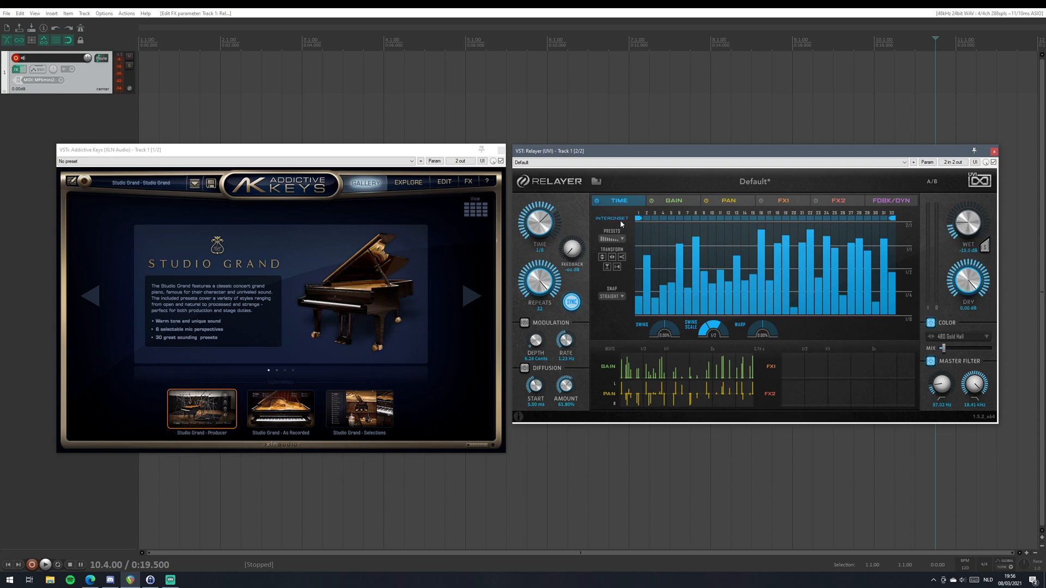
# Load the Init factory preset and show its gain and pan sequence editors.
pyautogui.click(596, 181)
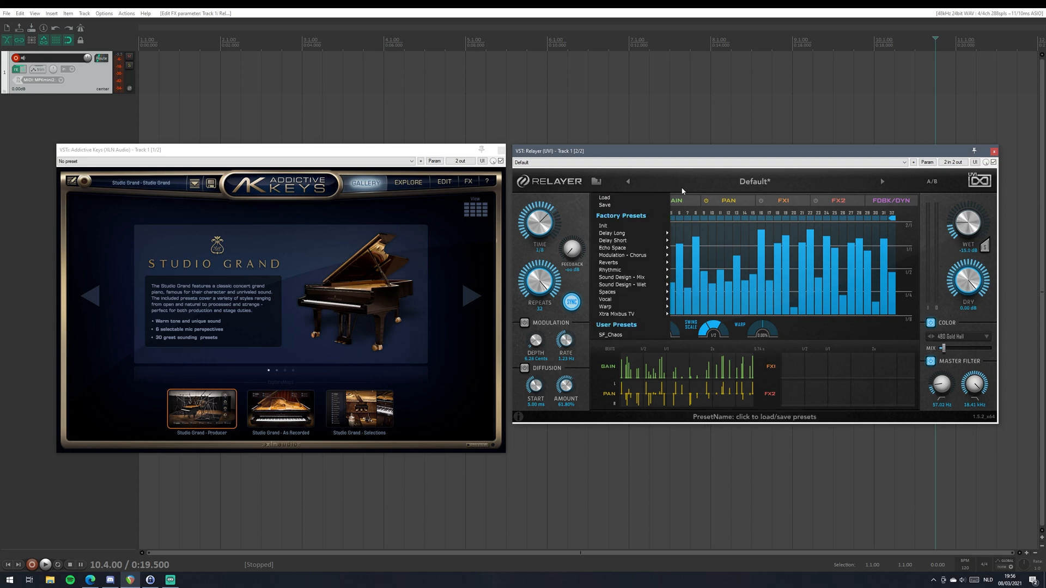
pyautogui.click(637, 226)
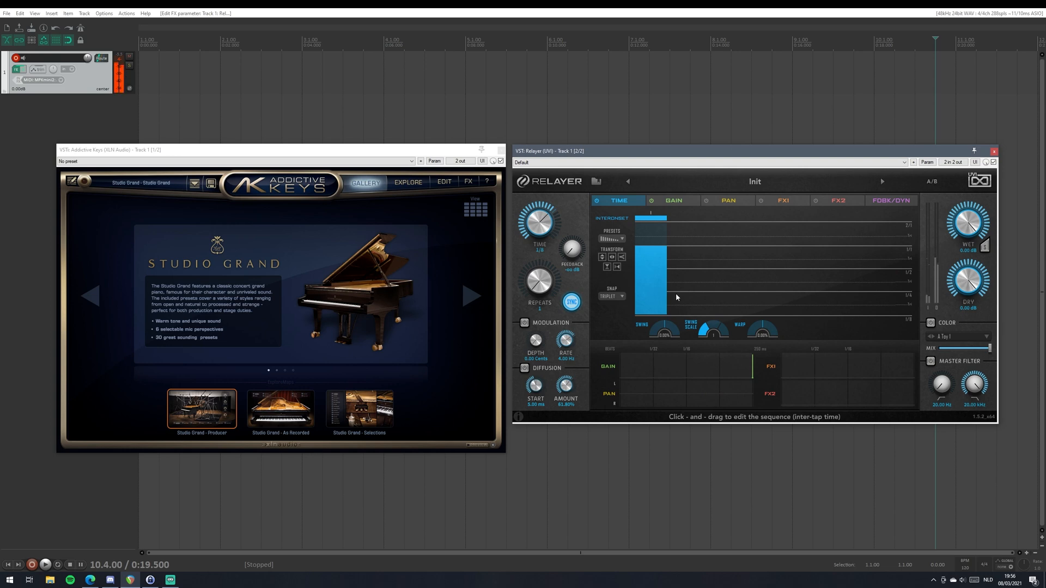
pyautogui.click(654, 201)
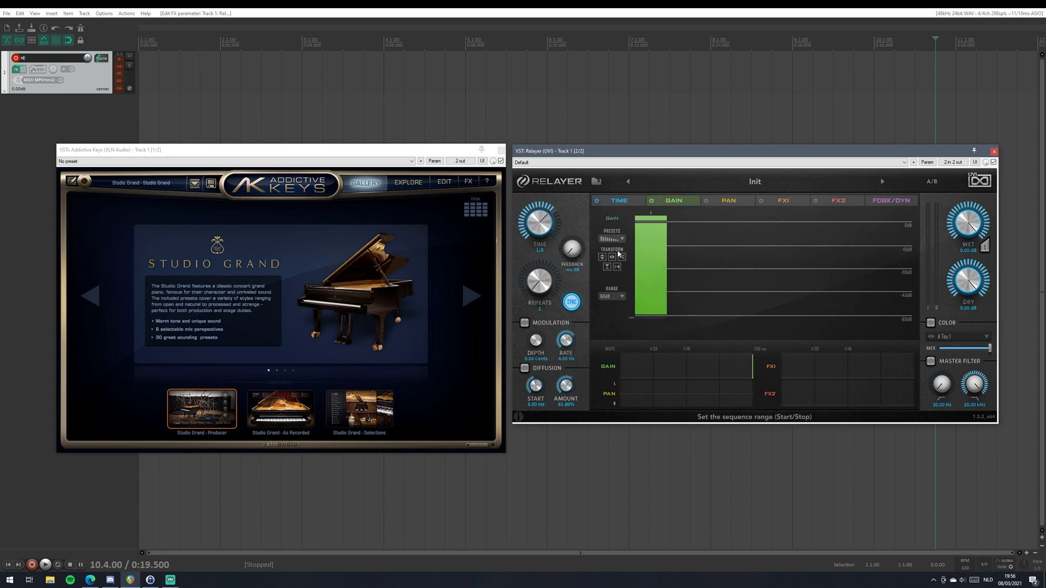
pyautogui.click(729, 201)
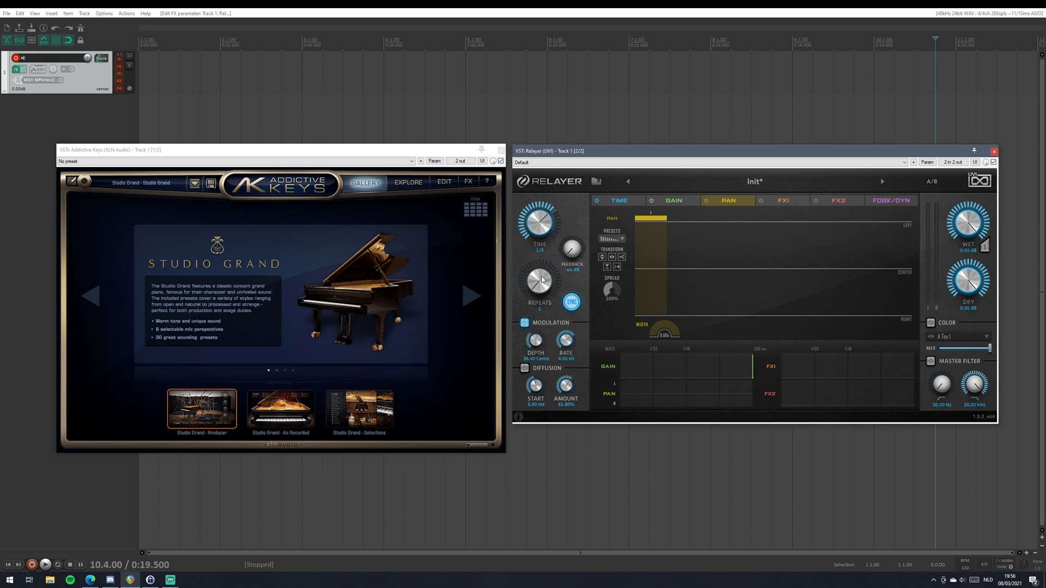
# Set the repeats to 5, slow the modulation rate to 0.19 Hz and raise the modulation depth.
pyautogui.scroll(4, 551, 267)
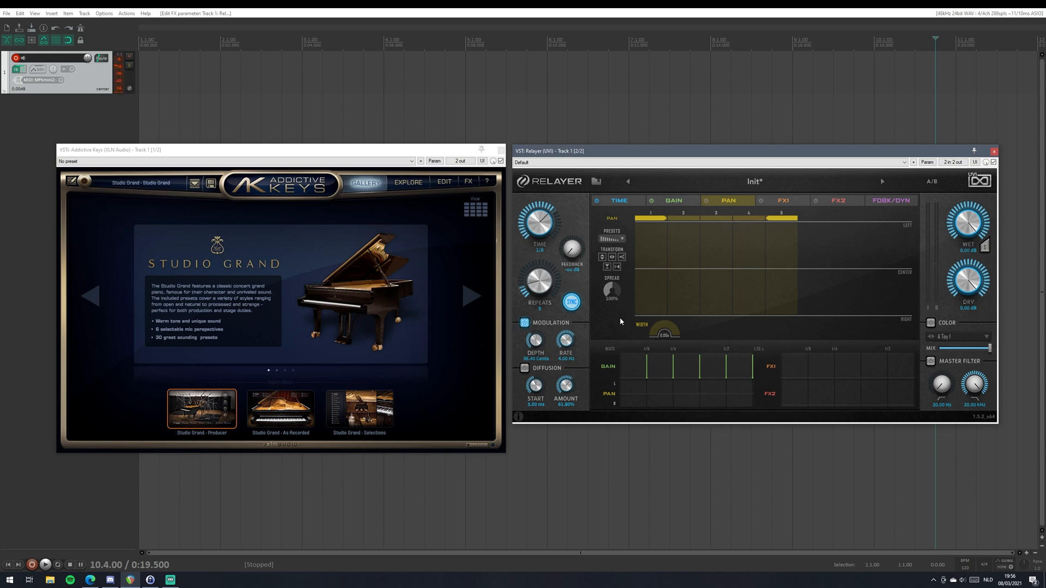
pyautogui.moveTo(549, 354); pyautogui.dragTo(547, 396)
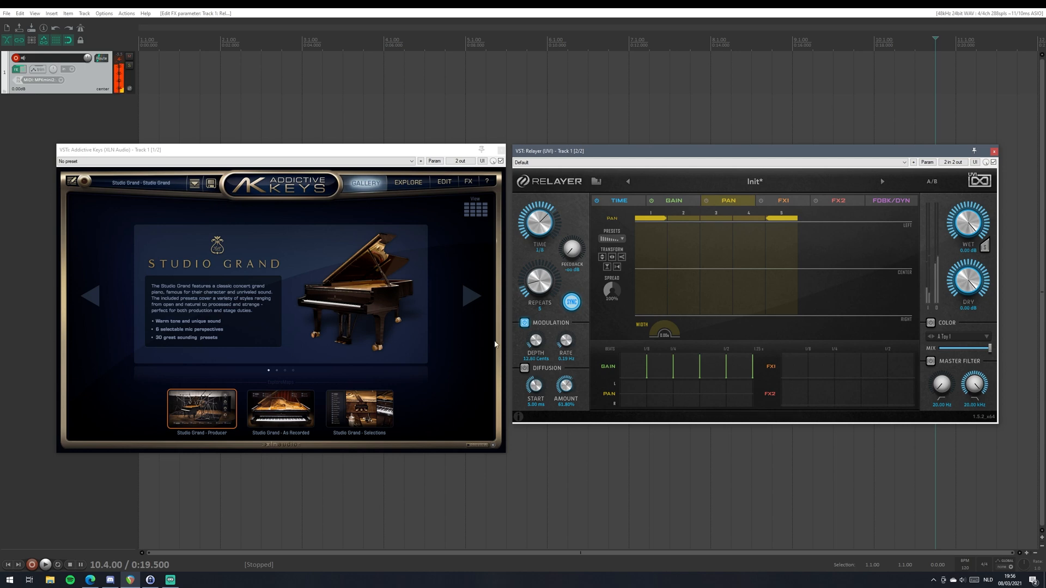
pyautogui.moveTo(540, 342)
pyautogui.mouseDown()
pyautogui.moveTo(544, 319)
pyautogui.moveTo(541, 329)
pyautogui.mouseUp()
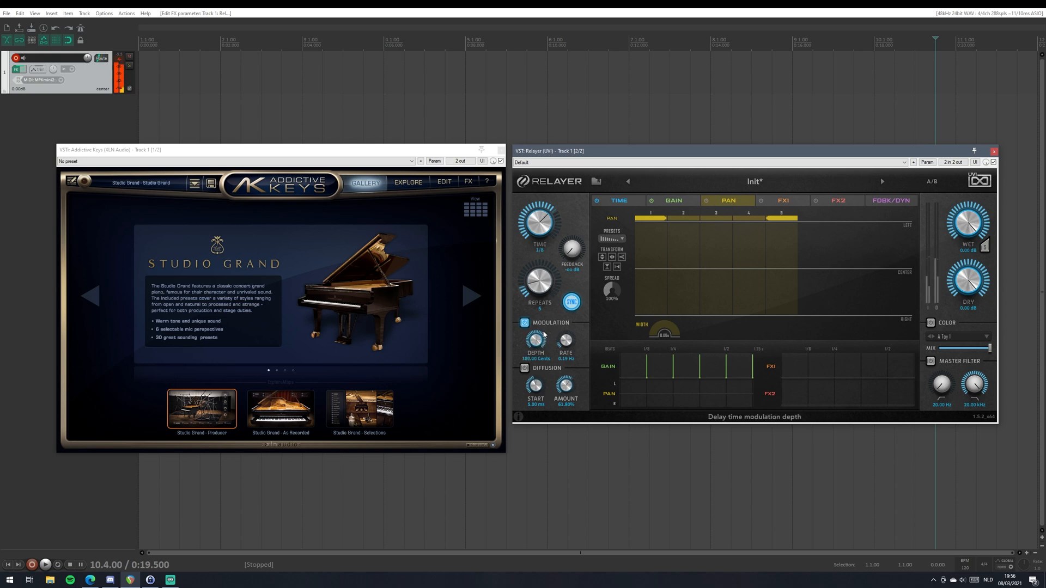
# Set the delay time to 1/4 dot and the modulation depth to 10 cents.
pyautogui.moveTo(539, 219); pyautogui.dragTo(535, 238)
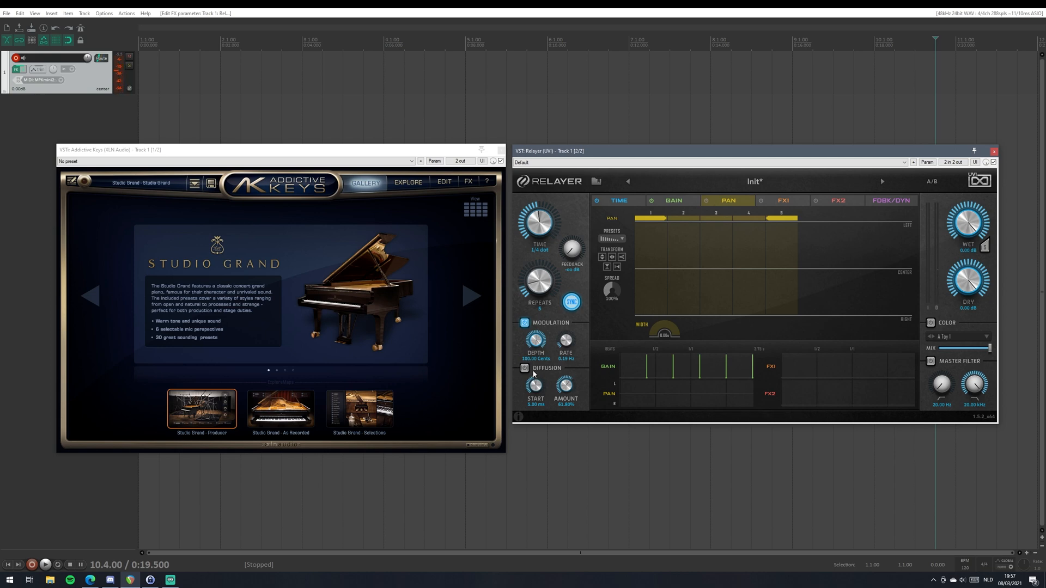
pyautogui.doubleClick(536, 342)
pyautogui.write('10')
pyautogui.press('Return')
# Raise the feedback to about -7.5 dB and reduce the repeats to 1.
pyautogui.moveTo(535, 279); pyautogui.dragTo(534, 287)
pyautogui.moveTo(572, 251); pyautogui.dragTo(571, 240)
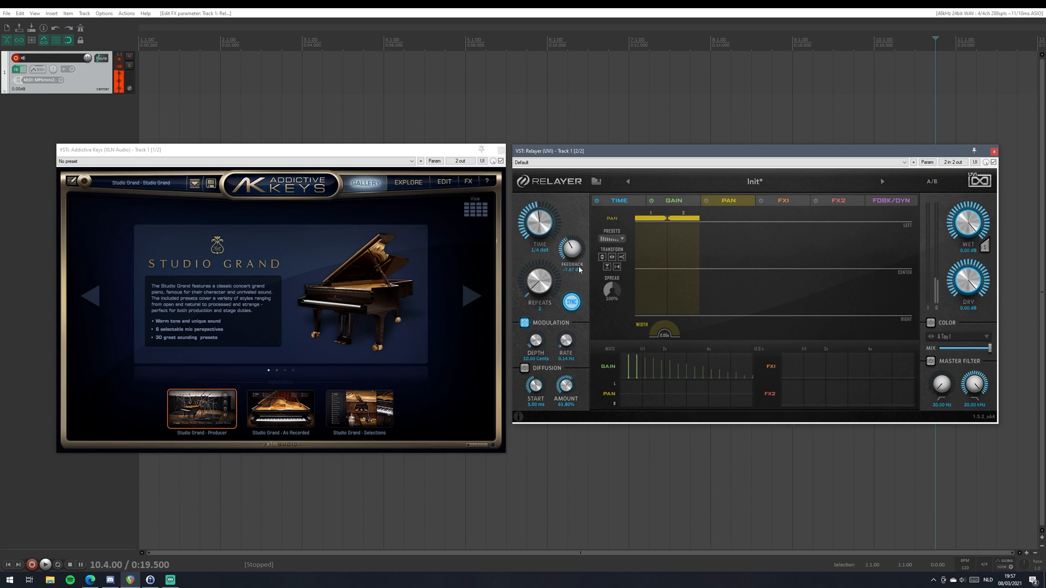
pyautogui.moveTo(537, 281); pyautogui.dragTo(504, 345)
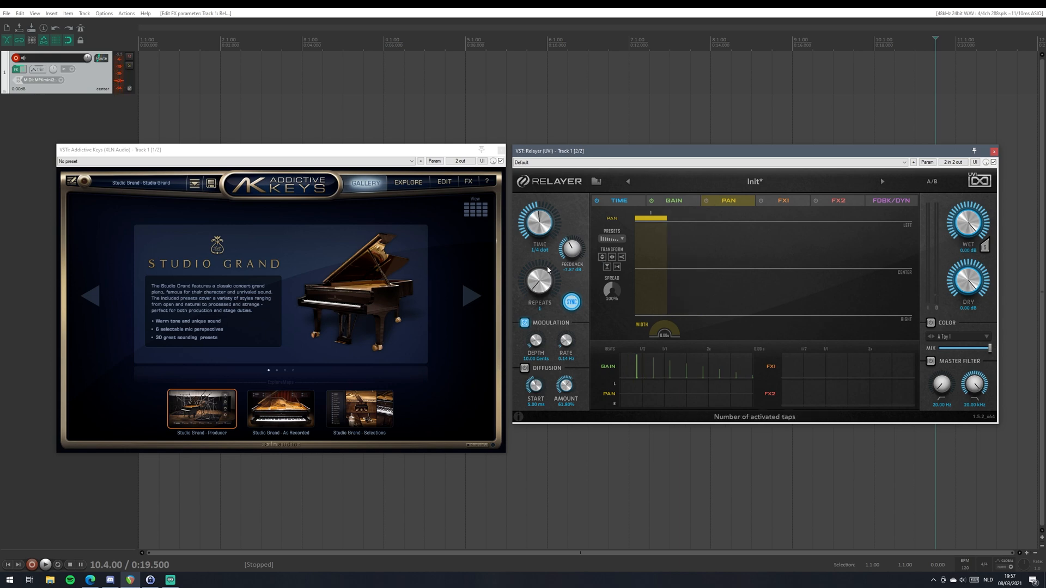
# Set the repeats to 7 and replace Modulation with Diffusion at an amount of 100%.
pyautogui.scroll(5, 547, 278)
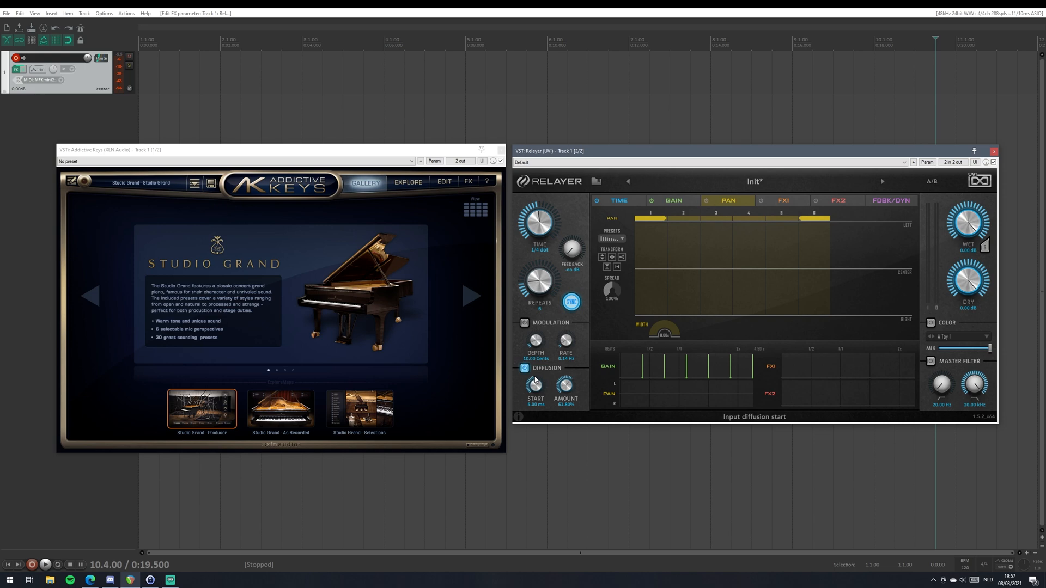
pyautogui.doubleClick(566, 388)
pyautogui.moveTo(548, 286); pyautogui.dragTo(552, 275)
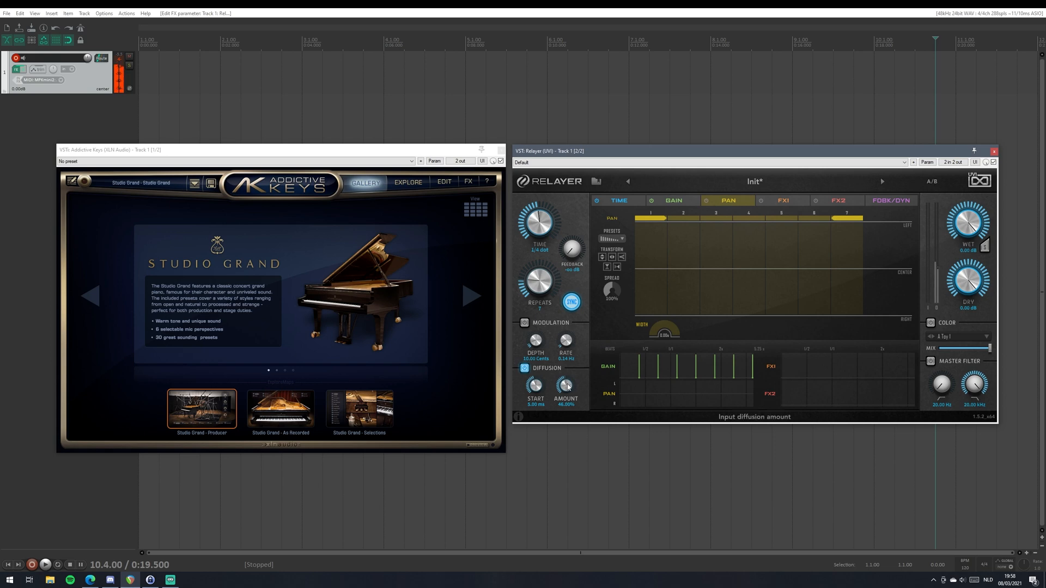
pyautogui.moveTo(564, 388); pyautogui.dragTo(568, 341)
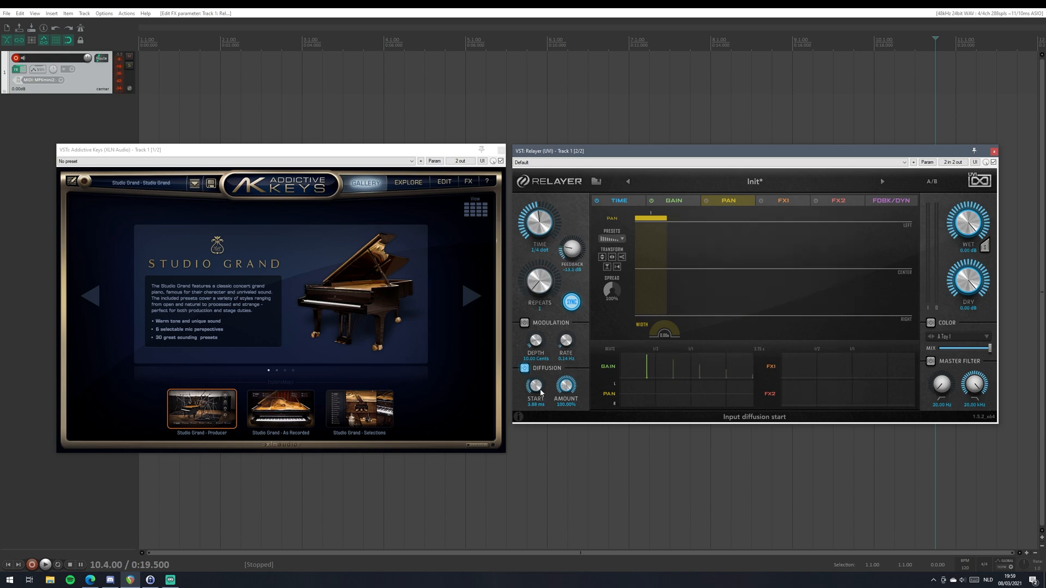
# Turn off Diffusion and set the repeats to 3.
pyautogui.doubleClick(540, 283)
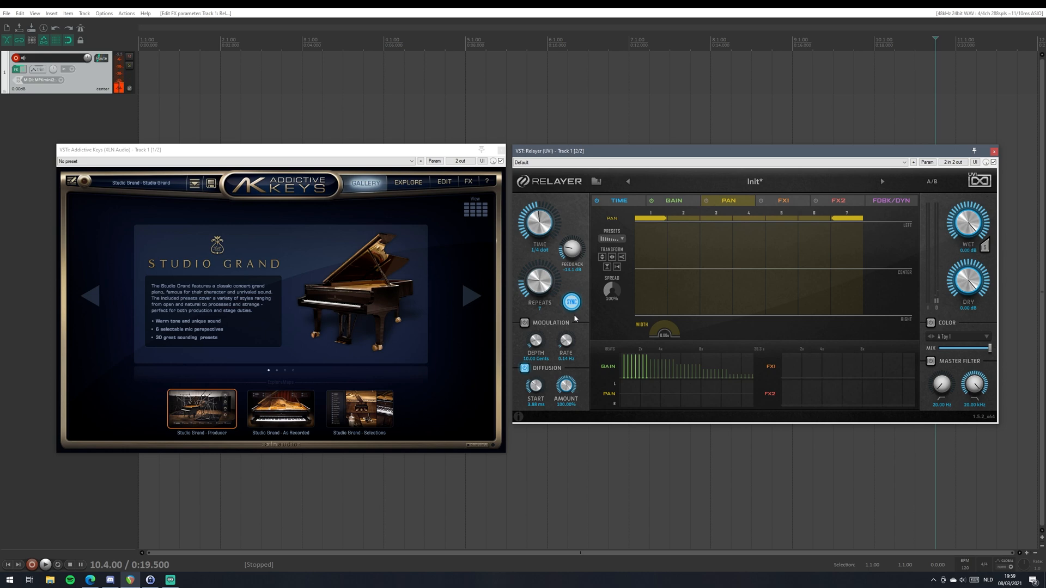
pyautogui.click(525, 369)
pyautogui.moveTo(536, 277); pyautogui.dragTo(535, 292)
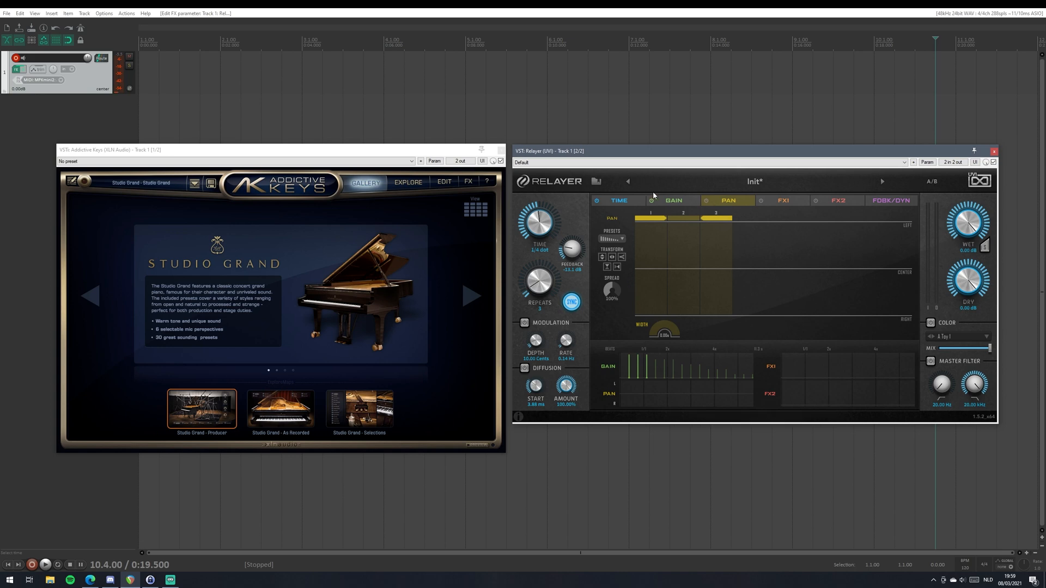
# Reload the Init preset and solo the wet signal.
pyautogui.click(758, 185)
pyautogui.click(624, 229)
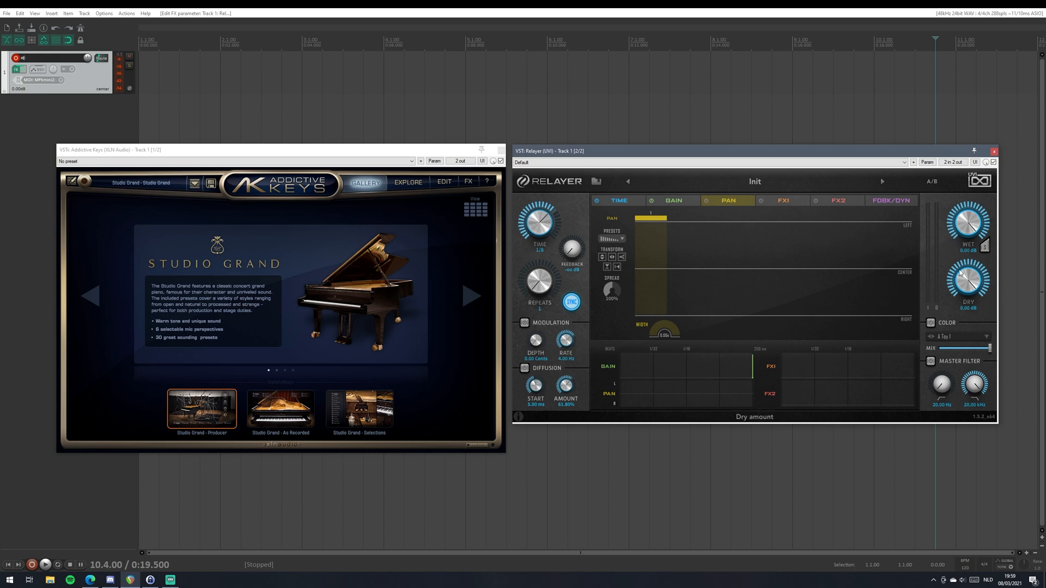
pyautogui.click(985, 247)
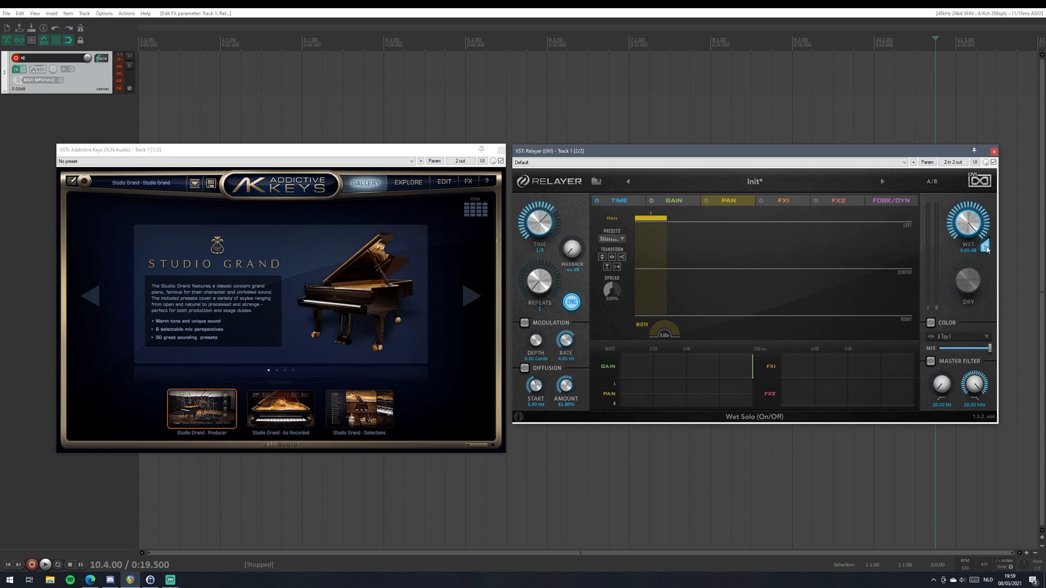
pyautogui.click(986, 249)
pyautogui.click(984, 249)
# Raise the feedback slightly and enable Modulation with a depth of 2.60 cents.
pyautogui.moveTo(571, 249)
pyautogui.mouseDown()
pyautogui.moveTo(602, 225)
pyautogui.moveTo(575, 243)
pyautogui.mouseUp()
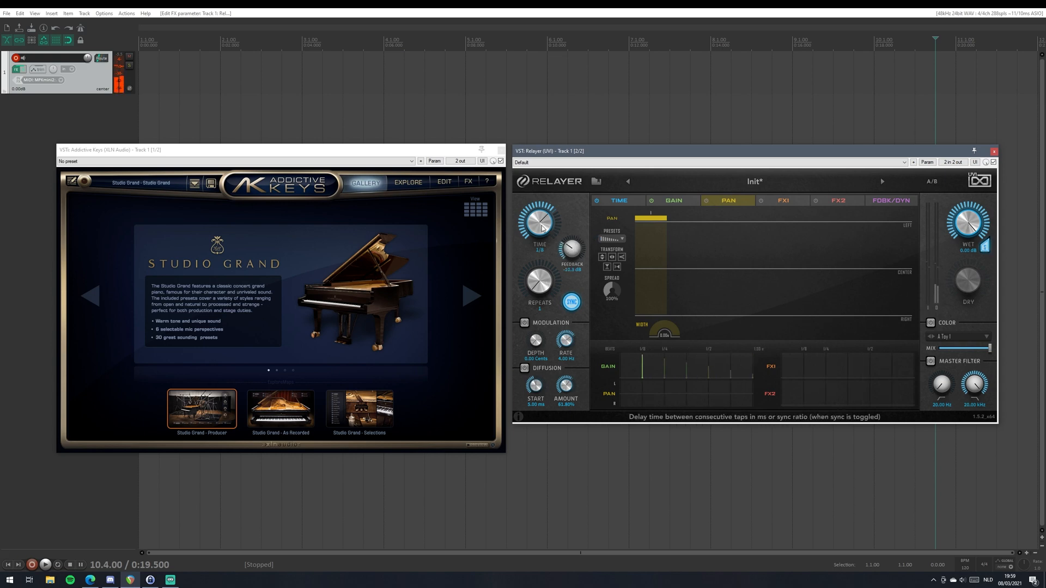
pyautogui.click(525, 322)
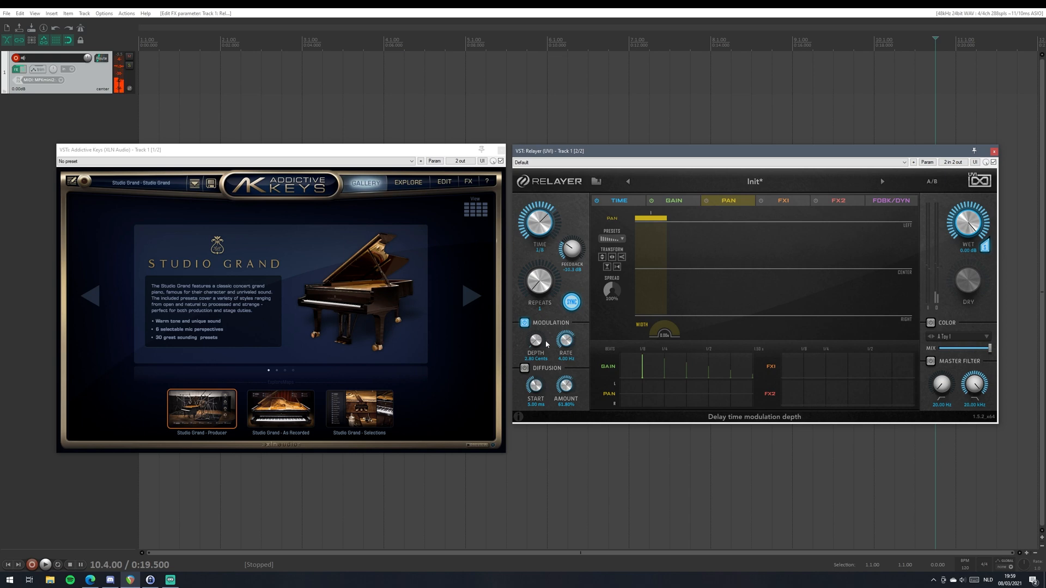
# Try Diffusion with a start of 4.24 ms, ending with Diffusion and Wet Solo both off.
pyautogui.click(524, 368)
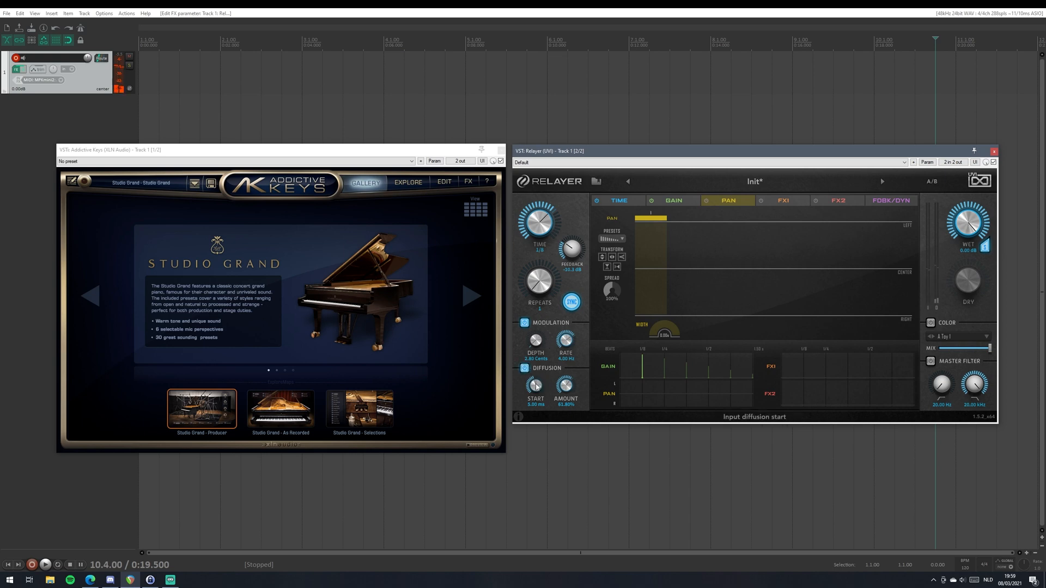
pyautogui.moveTo(533, 383); pyautogui.dragTo(529, 387)
pyautogui.click(525, 368)
pyautogui.click(984, 248)
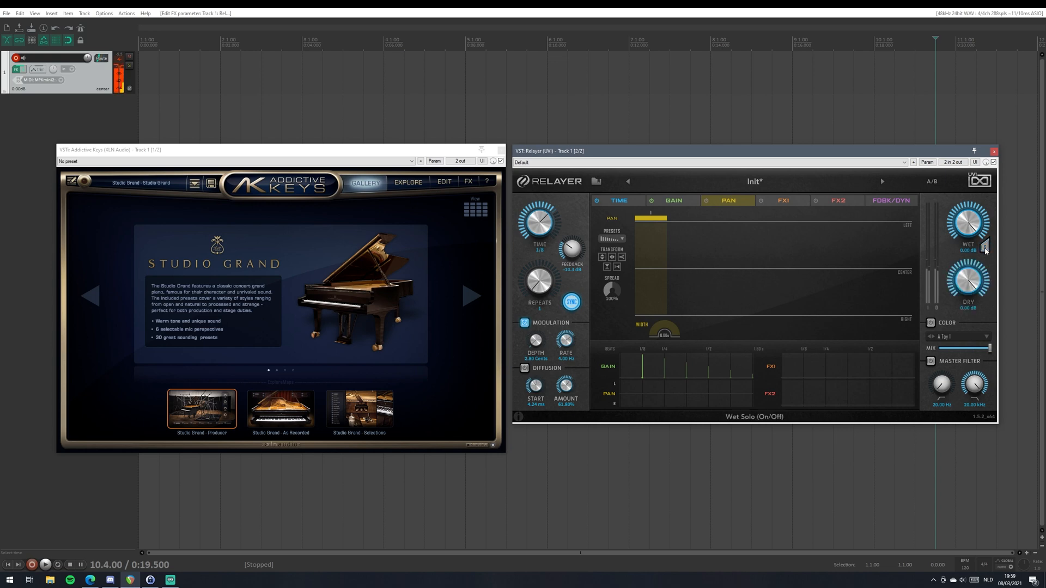
# Enable the Color effect and choose the 250 Plain Room impulse response from the Device Room category.
pyautogui.click(931, 322)
pyautogui.click(963, 337)
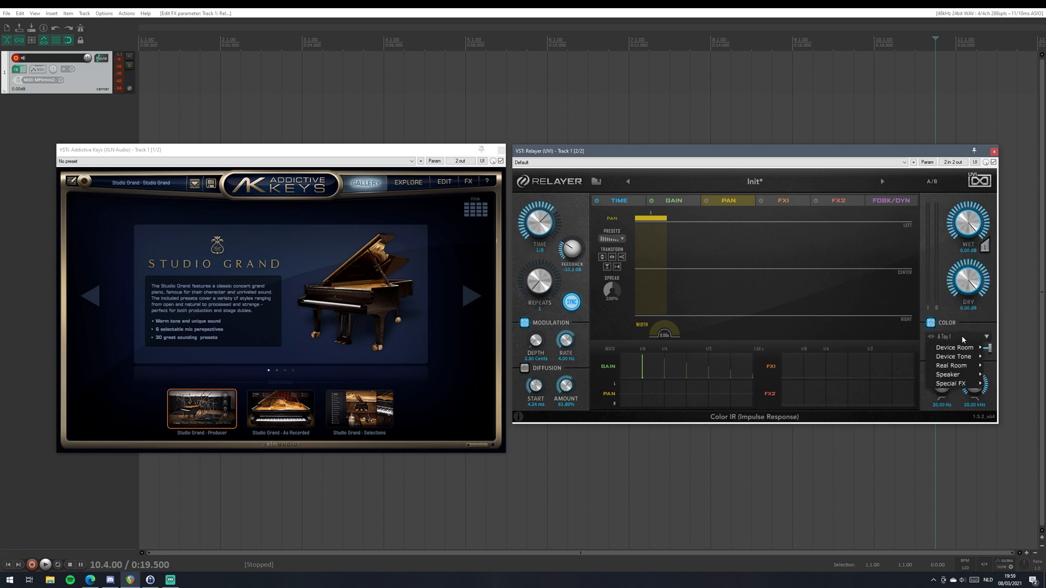
pyautogui.moveTo(969, 348)
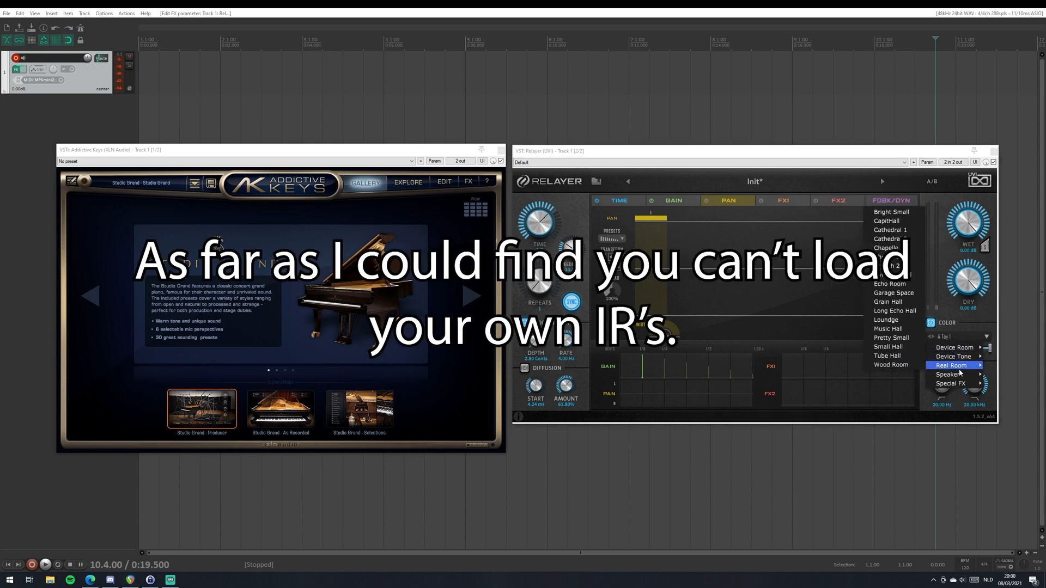
pyautogui.moveTo(946, 386)
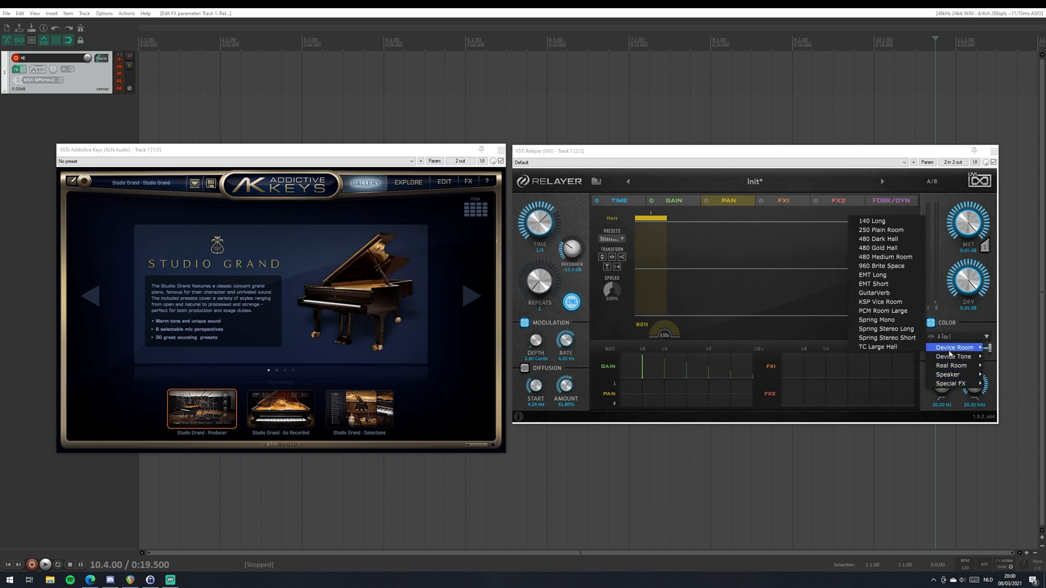
pyautogui.click(896, 230)
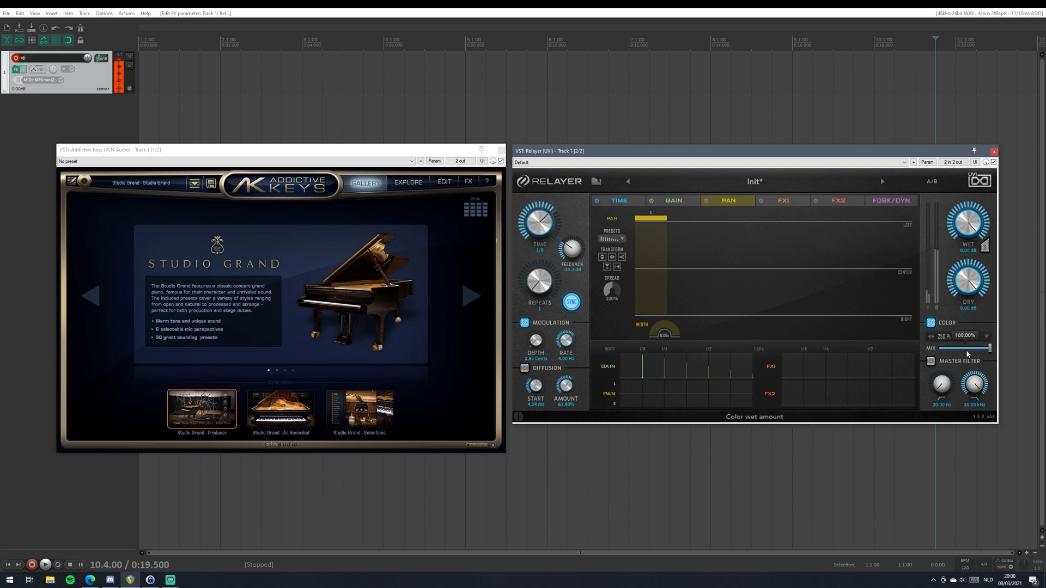
# Audition the Device Room impulse responses EMT Short and 960 Brite Space for Color.
pyautogui.click(969, 335)
pyautogui.moveTo(961, 348)
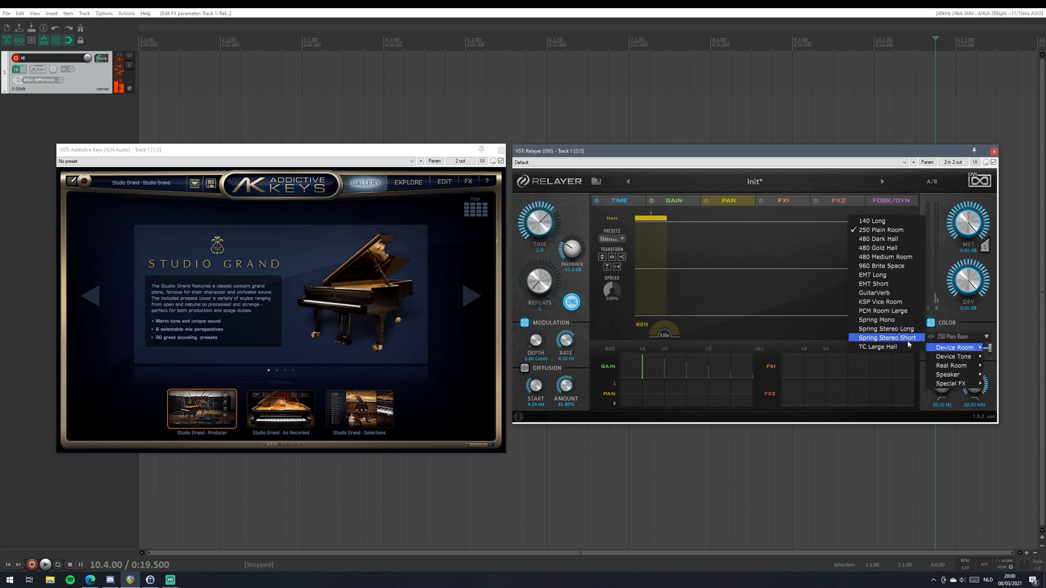
pyautogui.click(875, 284)
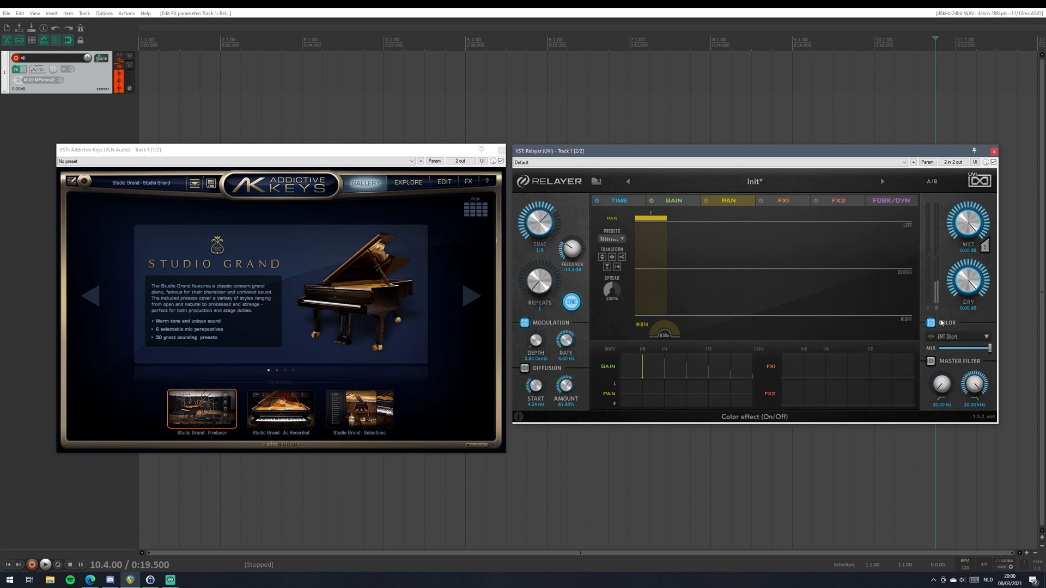
pyautogui.click(959, 337)
pyautogui.moveTo(957, 352)
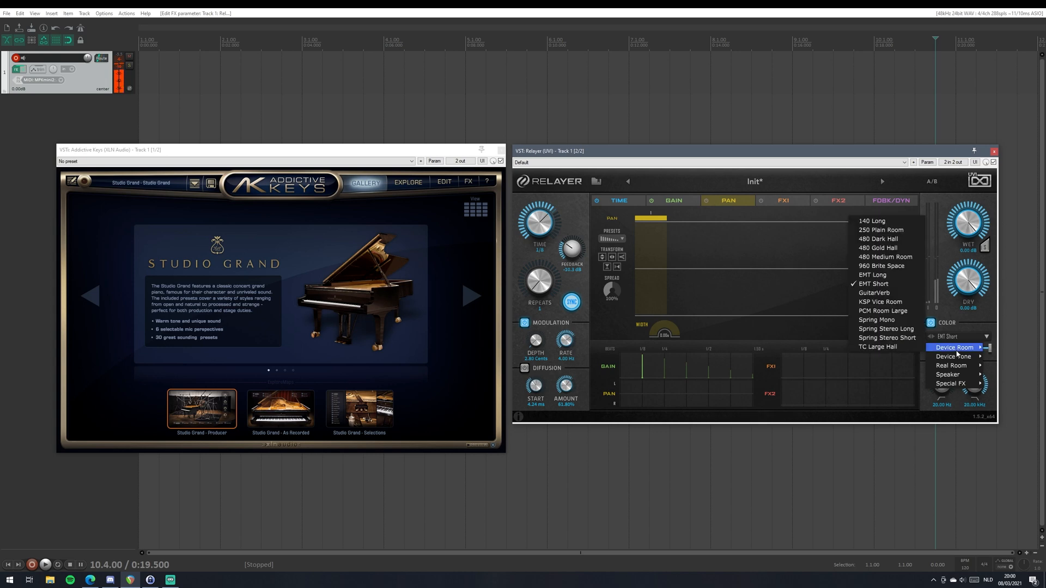
pyautogui.click(880, 266)
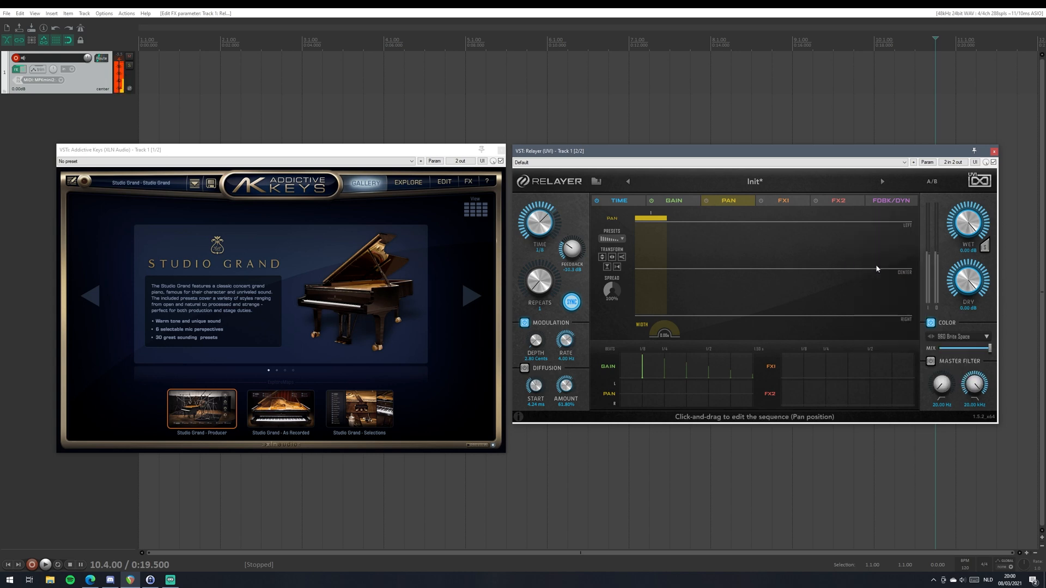
# Audition the Real Room impulse response Loundge and the Device Tone impulse response Radio for Color.
pyautogui.click(975, 337)
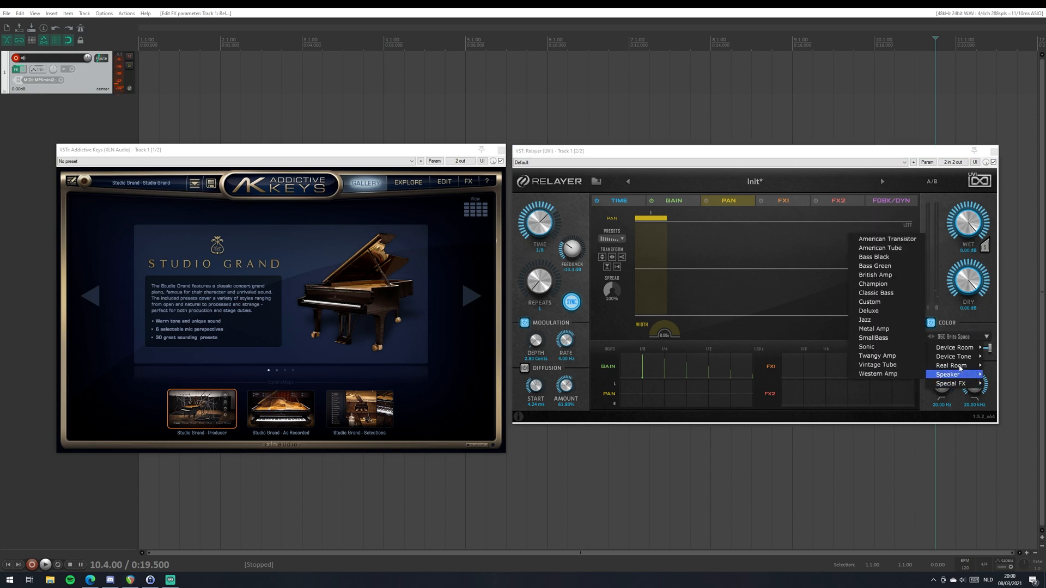
pyautogui.moveTo(961, 365)
pyautogui.click(901, 320)
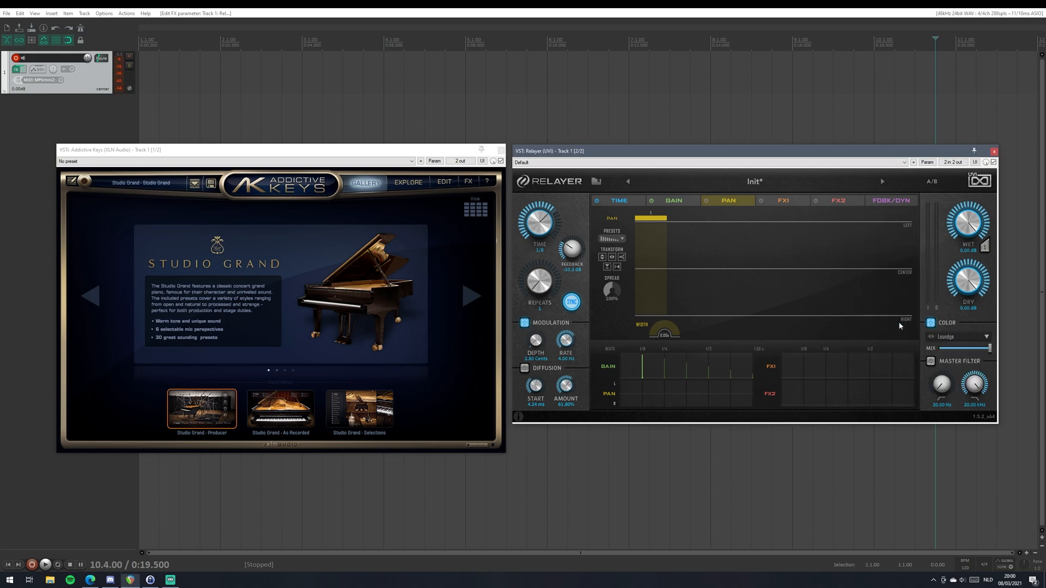
pyautogui.click(951, 335)
pyautogui.moveTo(967, 357)
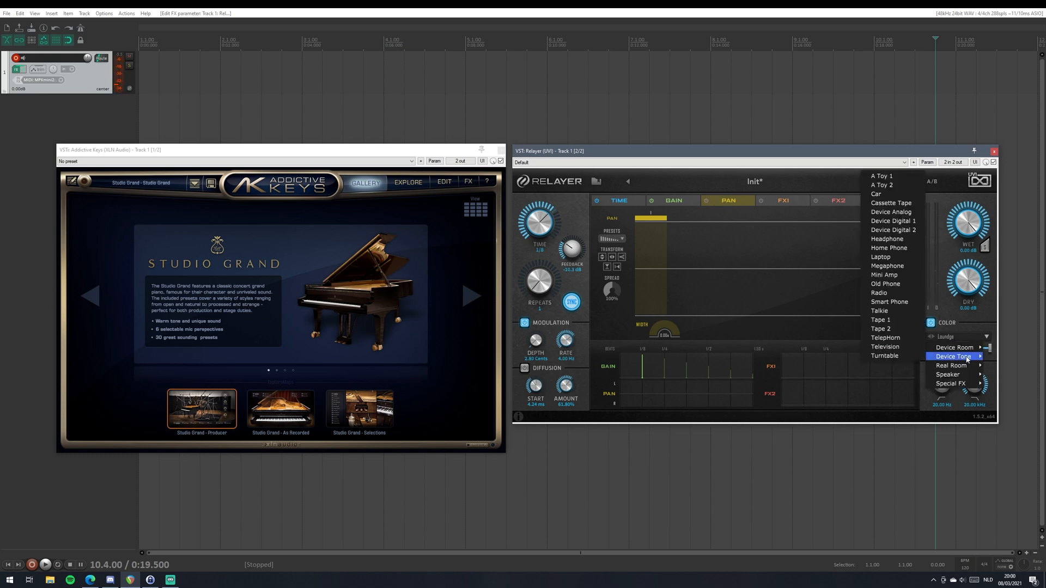
pyautogui.click(897, 293)
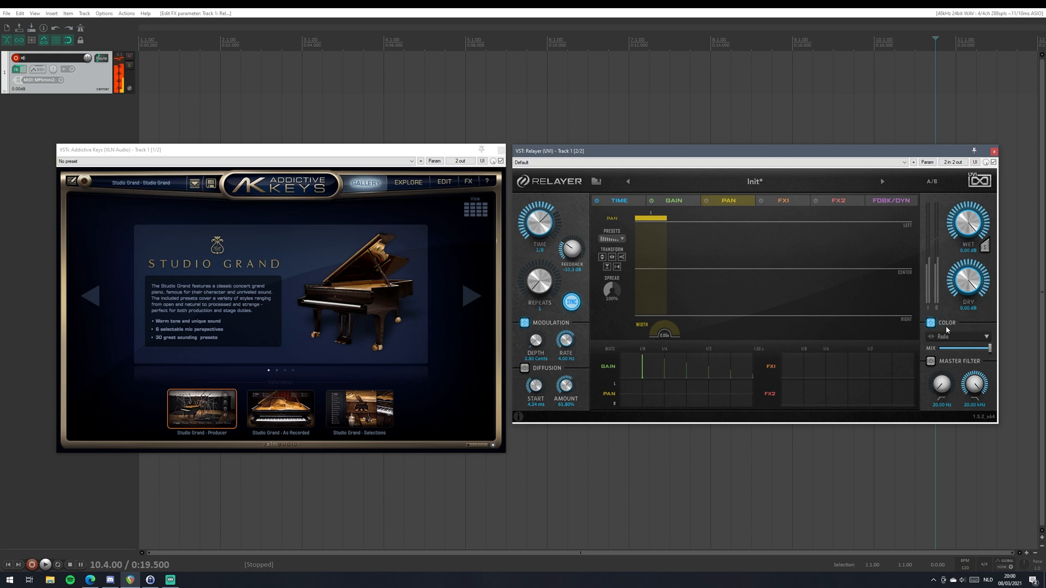
# Solo the wet signal and compare the delay with Color switched off and on.
pyautogui.click(984, 247)
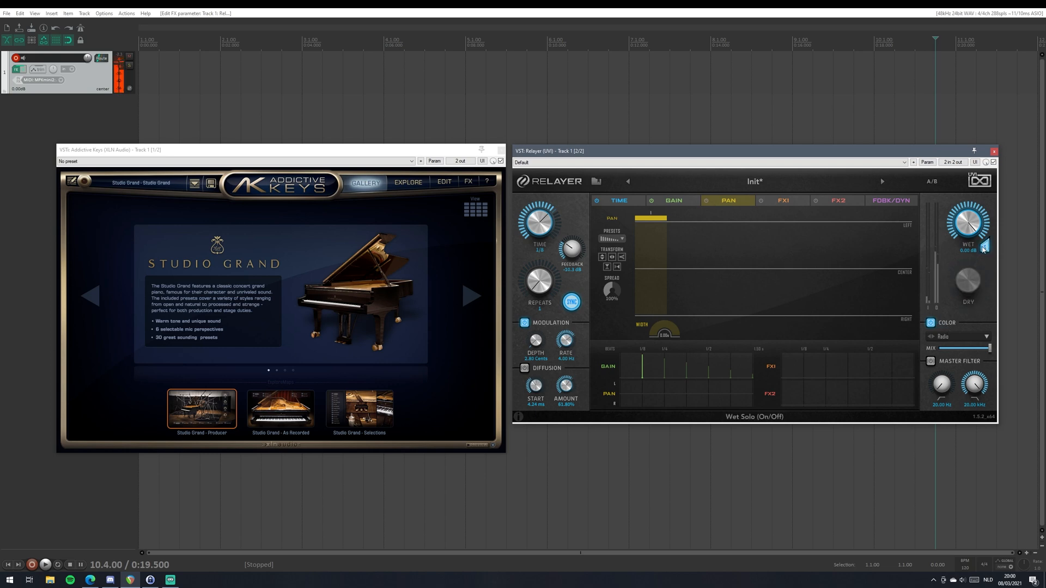
pyautogui.click(931, 322)
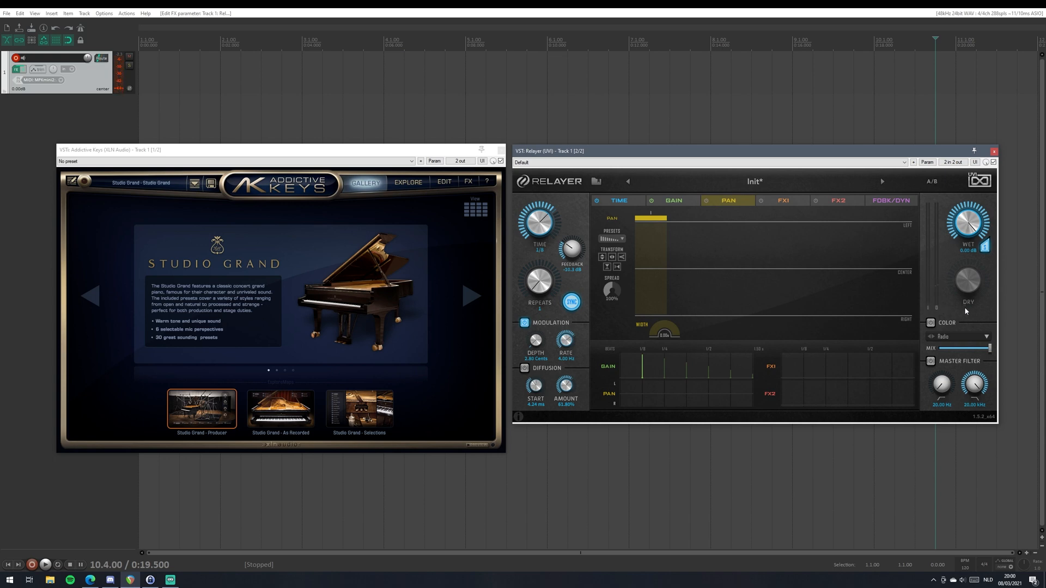
pyautogui.click(930, 322)
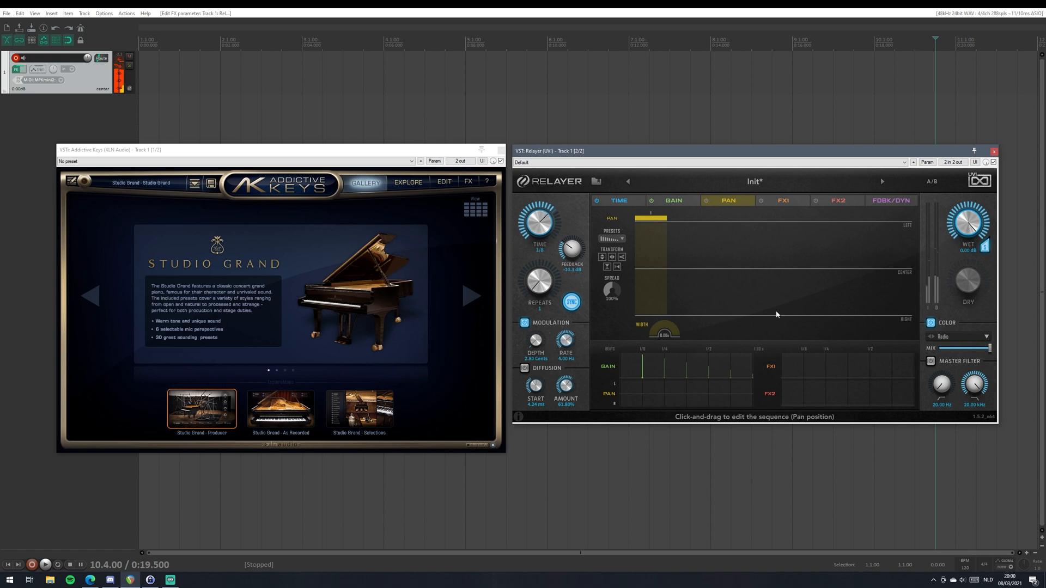
# Change the Color impulse response to Jazz from the Speaker category.
pyautogui.click(954, 336)
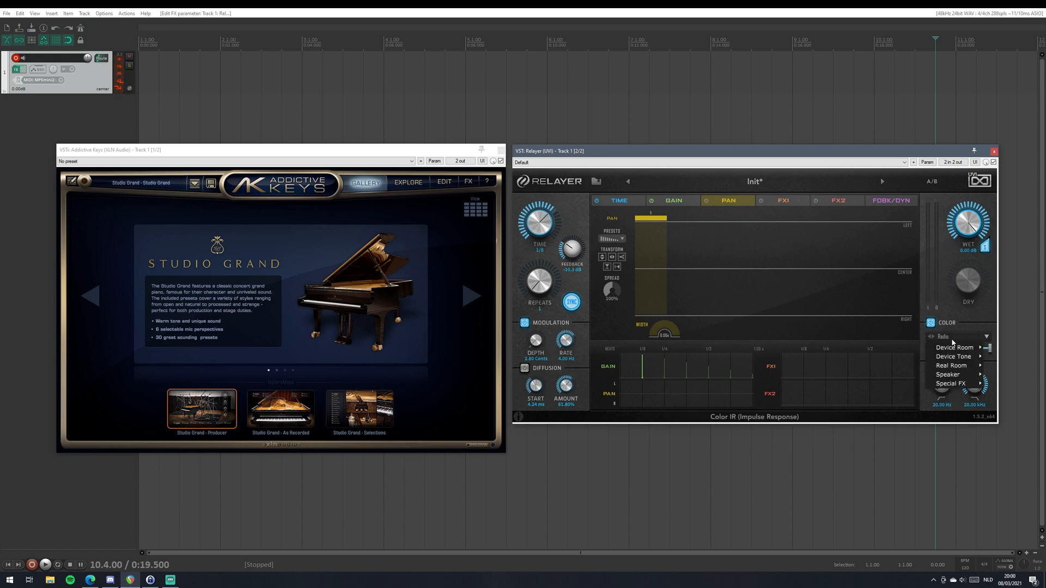
pyautogui.moveTo(952, 379)
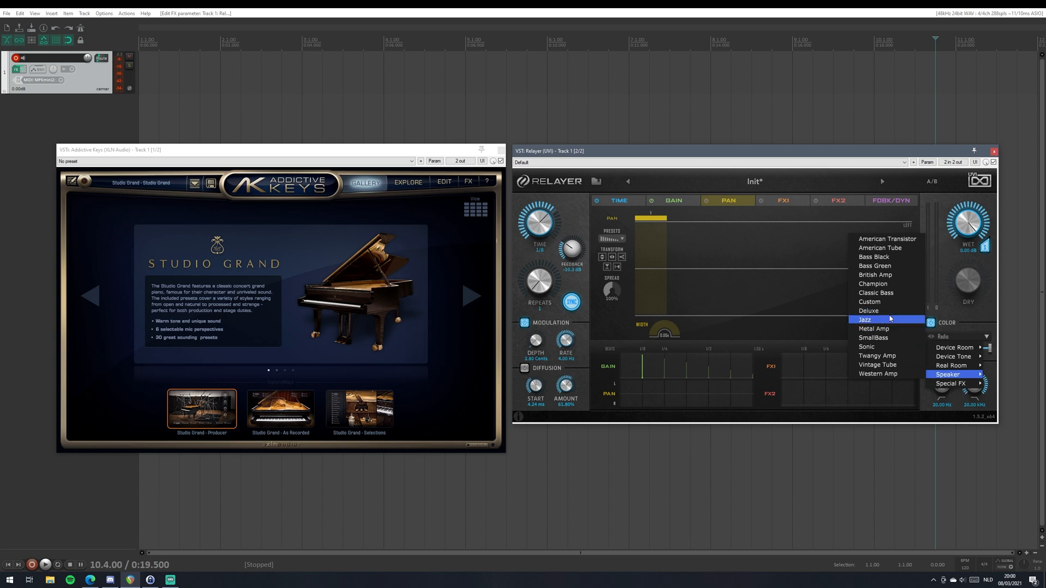
pyautogui.click(872, 320)
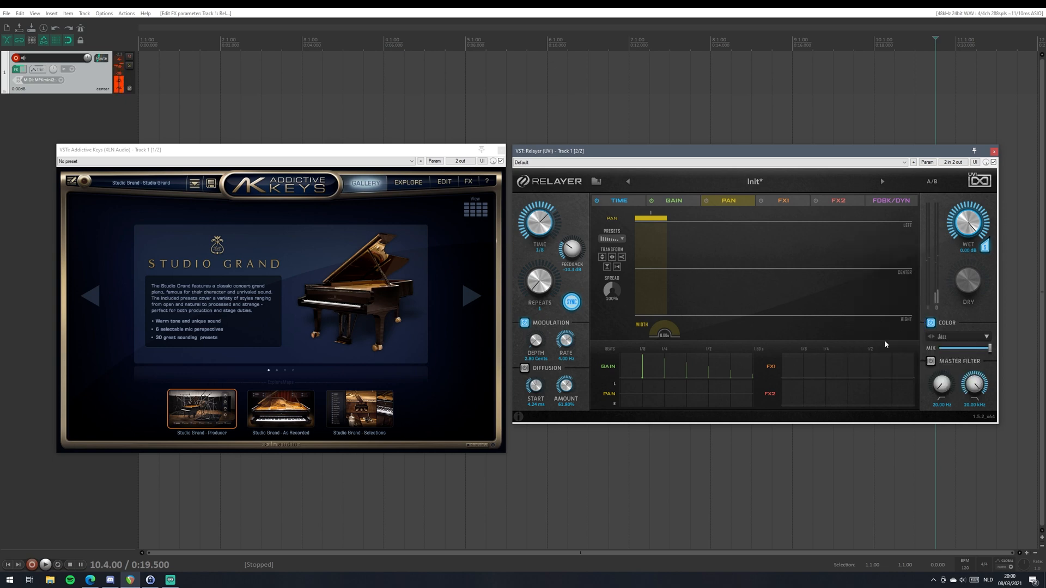
# Load the Special FX impulse response Cymbalic for Color, turn off the wet solo, and reduce the Color mix.
pyautogui.click(951, 337)
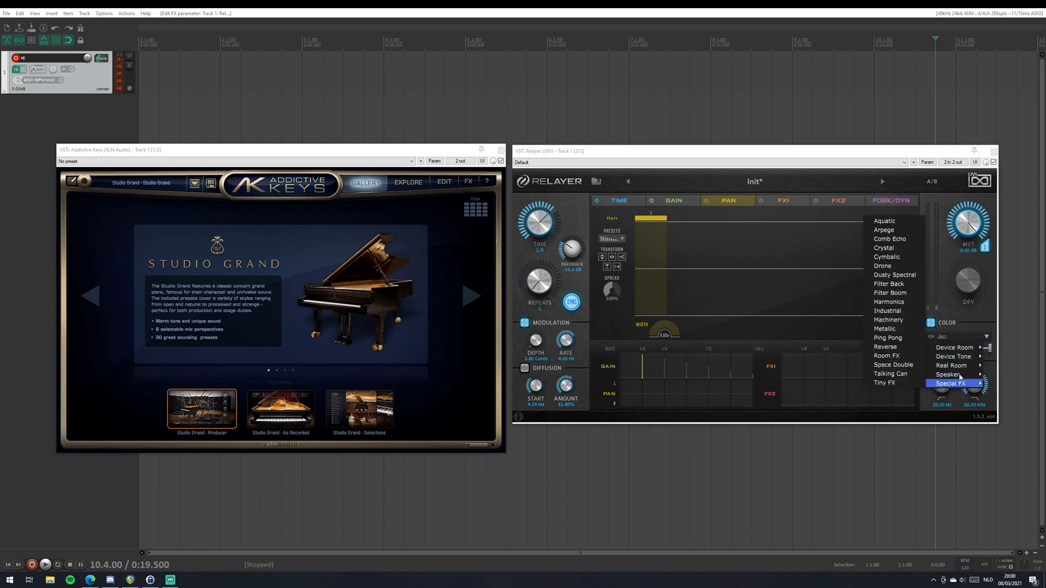
pyautogui.moveTo(945, 375)
pyautogui.click(896, 258)
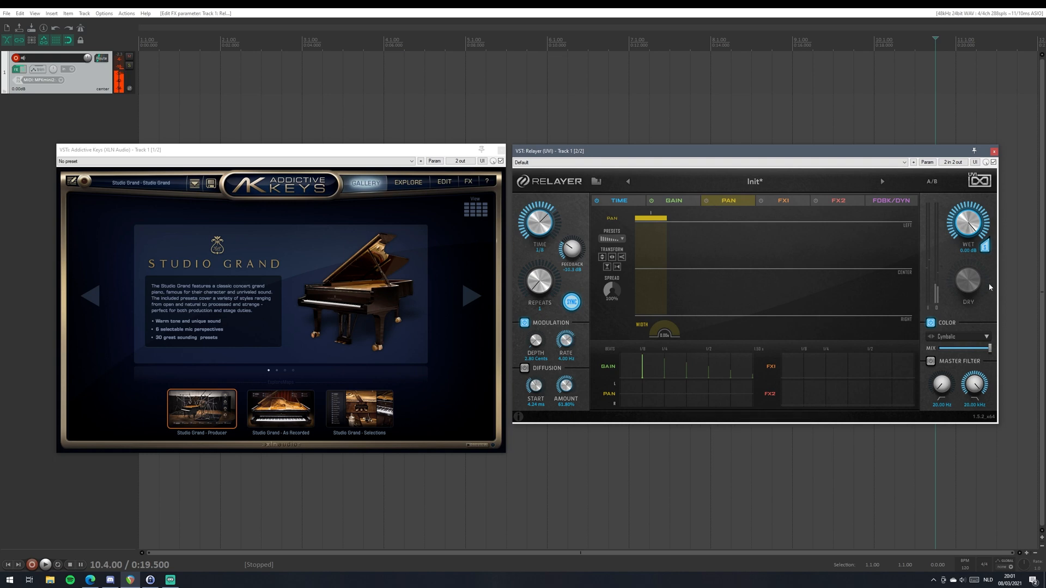
pyautogui.doubleClick(969, 277)
pyautogui.moveTo(989, 348); pyautogui.dragTo(957, 349)
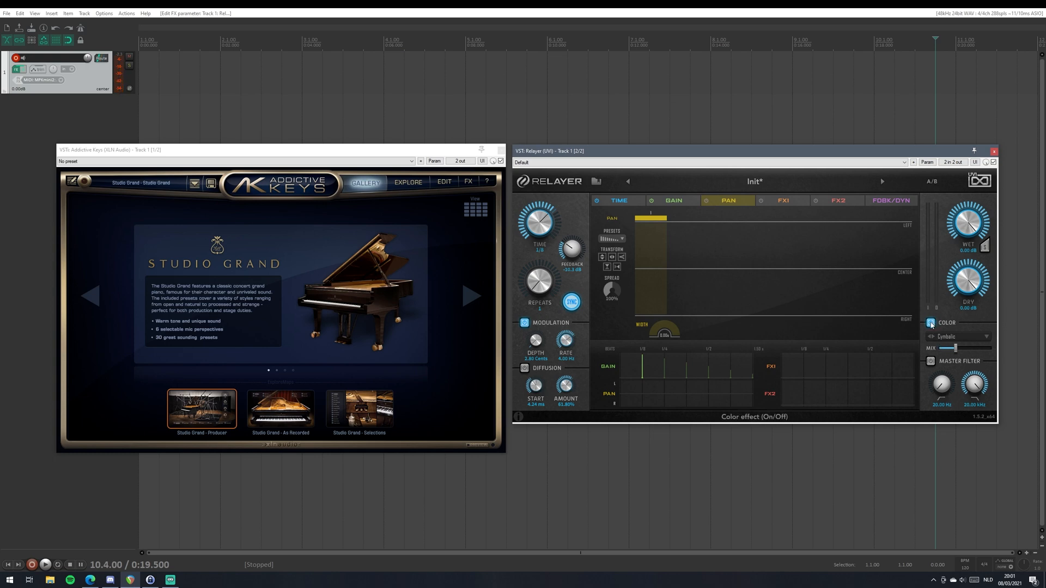
# Switch Color off and Master Filter on, try a very low lowpass cutoff with the wet soloed, and finish with the highpass at about 57 Hz.
pyautogui.click(931, 363)
pyautogui.click(985, 248)
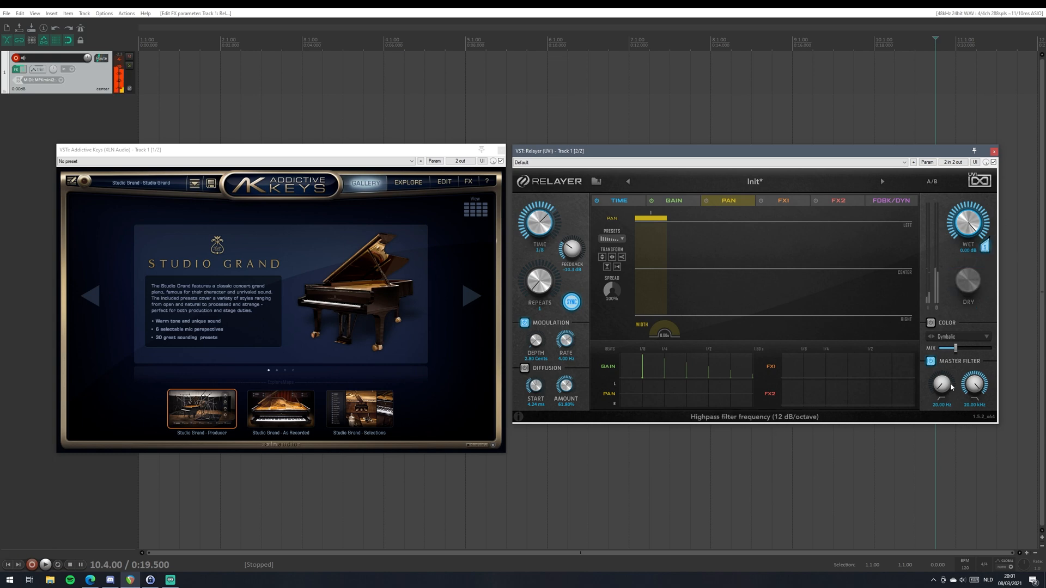
pyautogui.moveTo(974, 385); pyautogui.dragTo(960, 467)
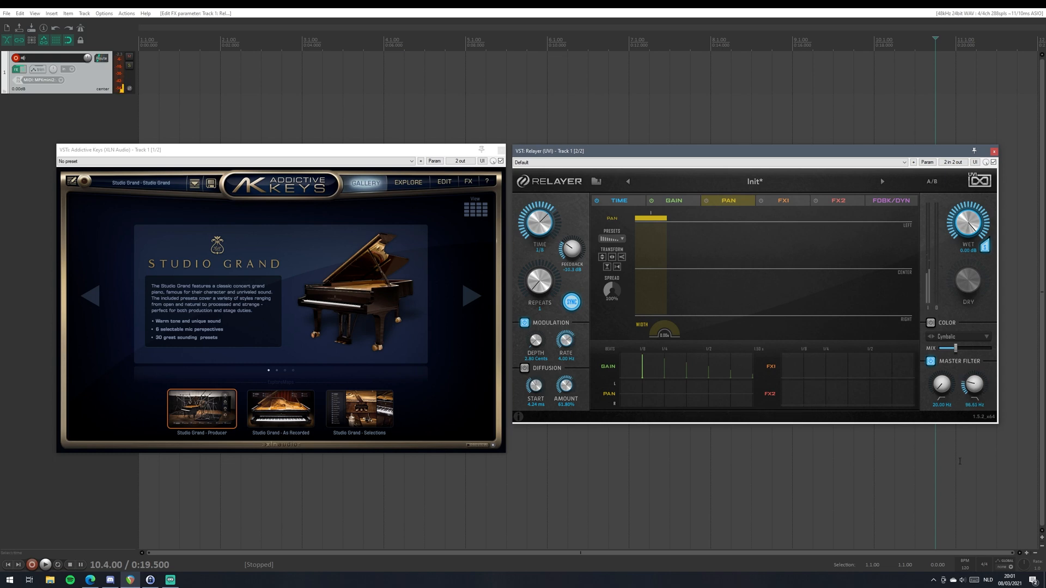
pyautogui.click(986, 247)
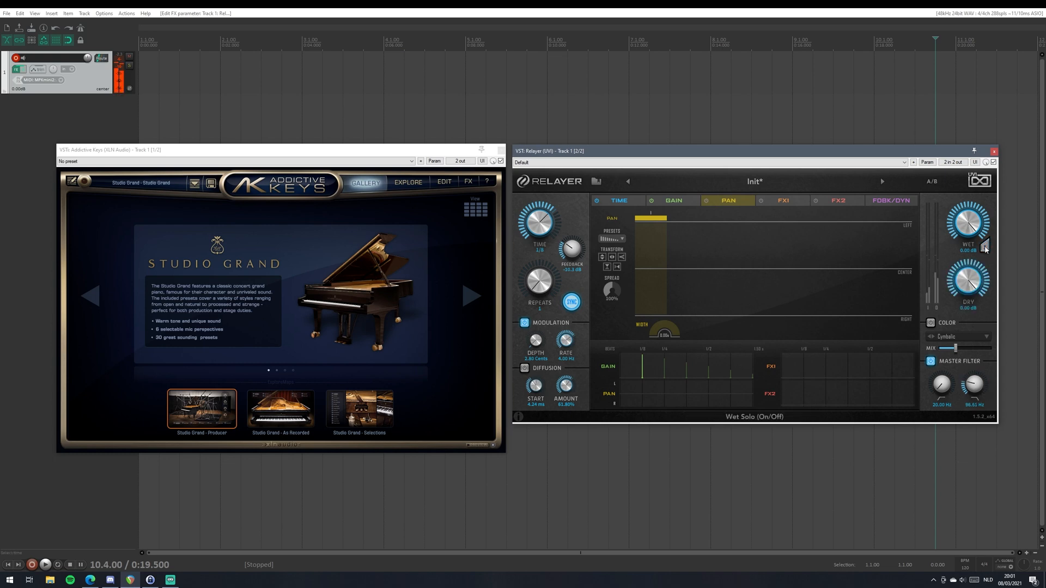
pyautogui.moveTo(944, 386); pyautogui.dragTo(974, 403)
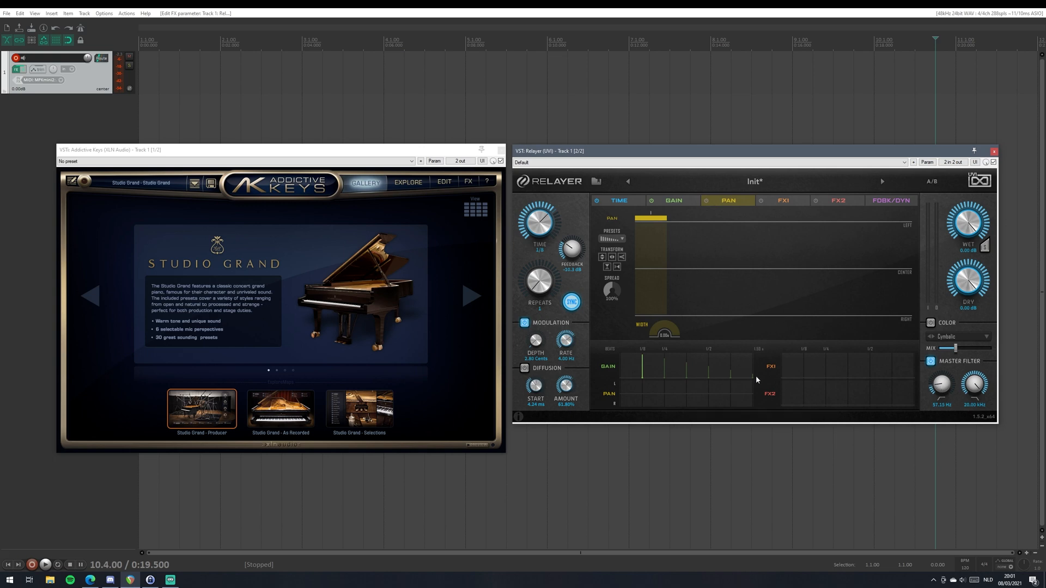
# Set up FX1 as a WaveShaper over 4 repeats, with the delay feedback fully down.
pyautogui.click(782, 203)
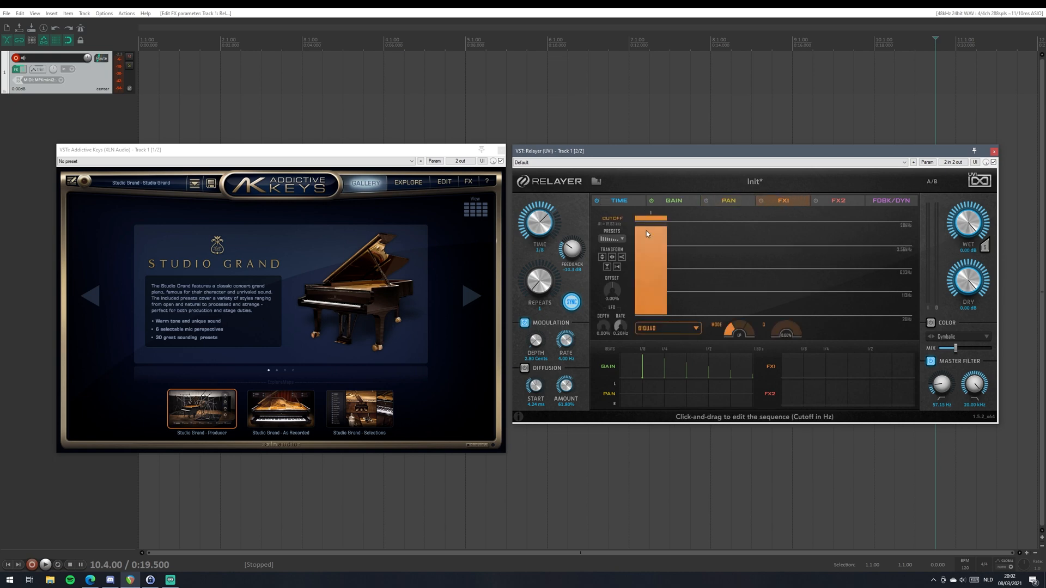
pyautogui.scroll(3, 551, 279)
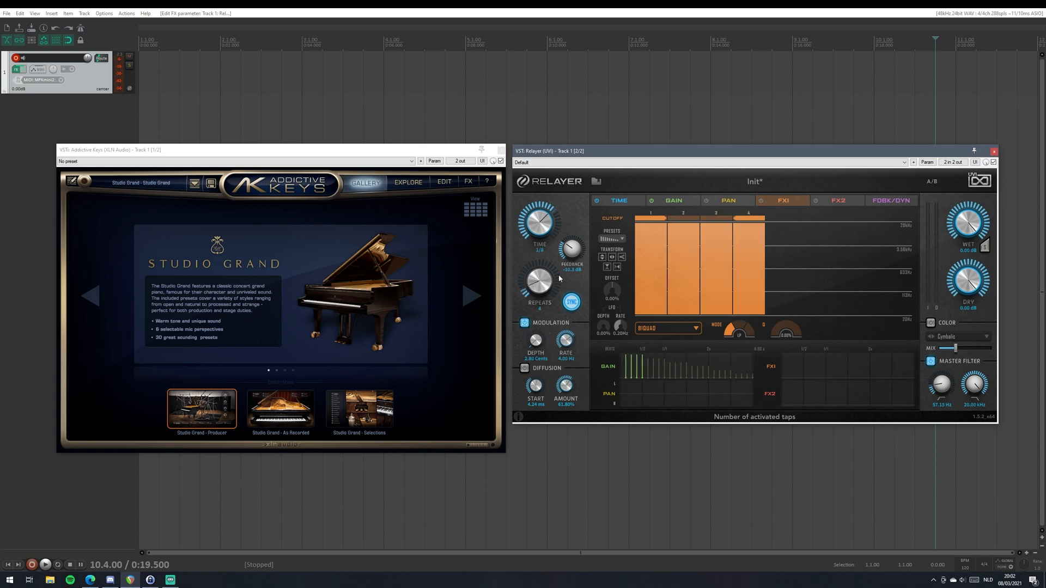
pyautogui.moveTo(572, 250); pyautogui.dragTo(575, 368)
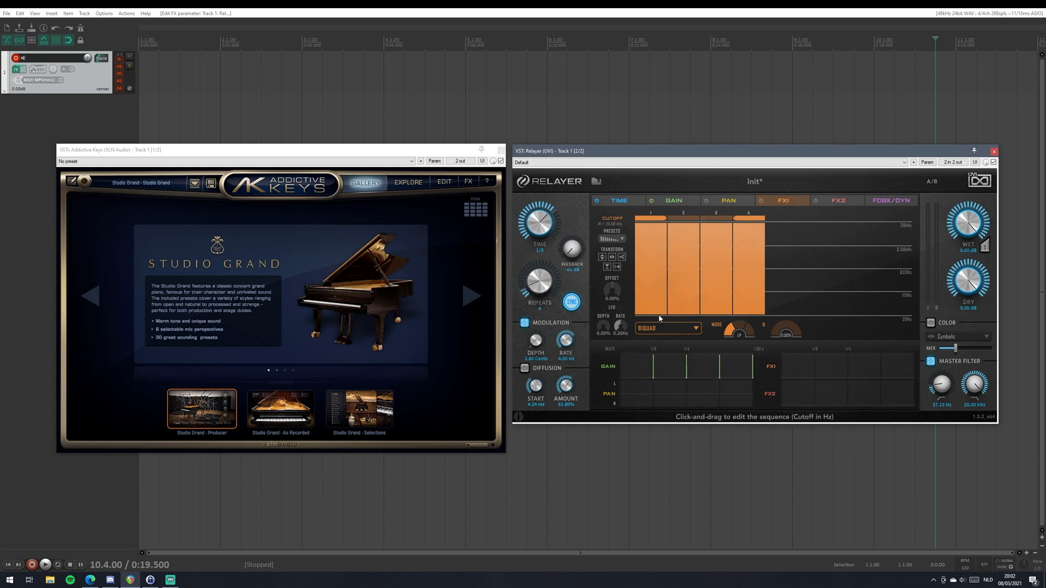
pyautogui.click(674, 330)
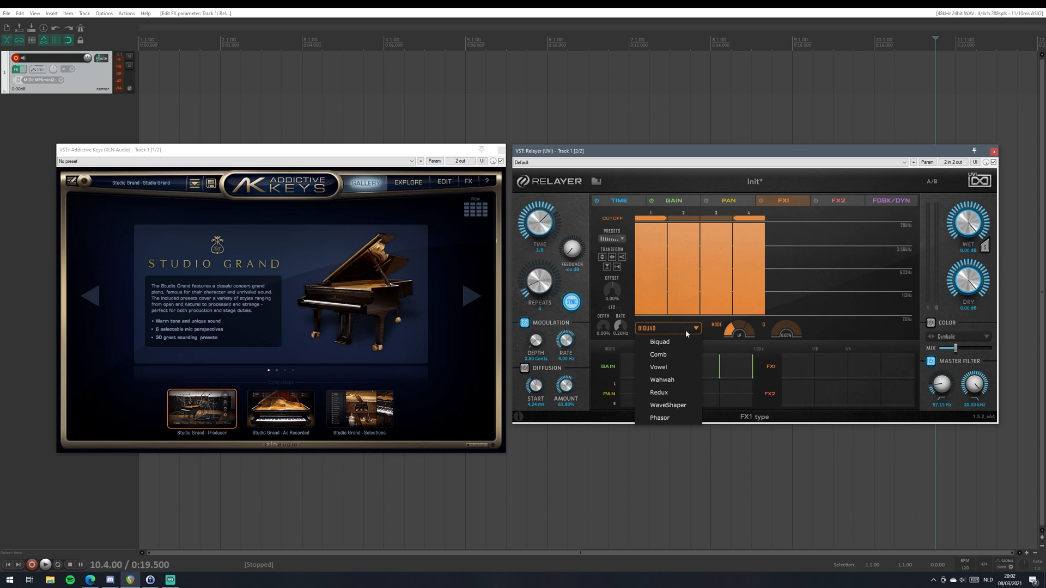
pyautogui.click(670, 404)
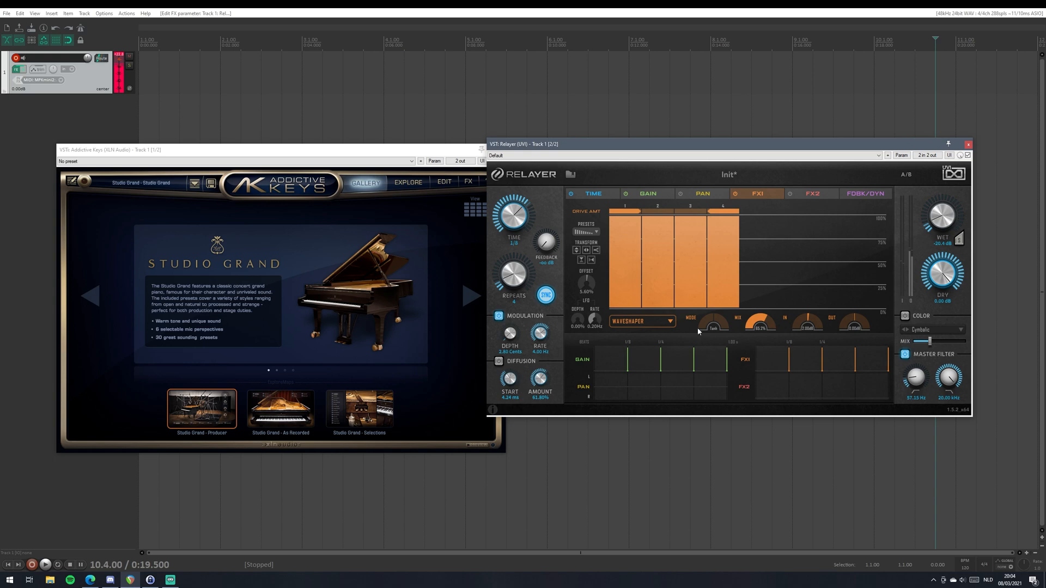
# Adjust the WaveShaper's offset to about -19% and its mode, trying the mix at 0% and 100% before settling at about 37%.
pyautogui.moveTo(586, 283); pyautogui.dragTo(584, 296)
pyautogui.click(718, 319)
pyautogui.click(718, 319)
pyautogui.moveTo(760, 321); pyautogui.dragTo(734, 378)
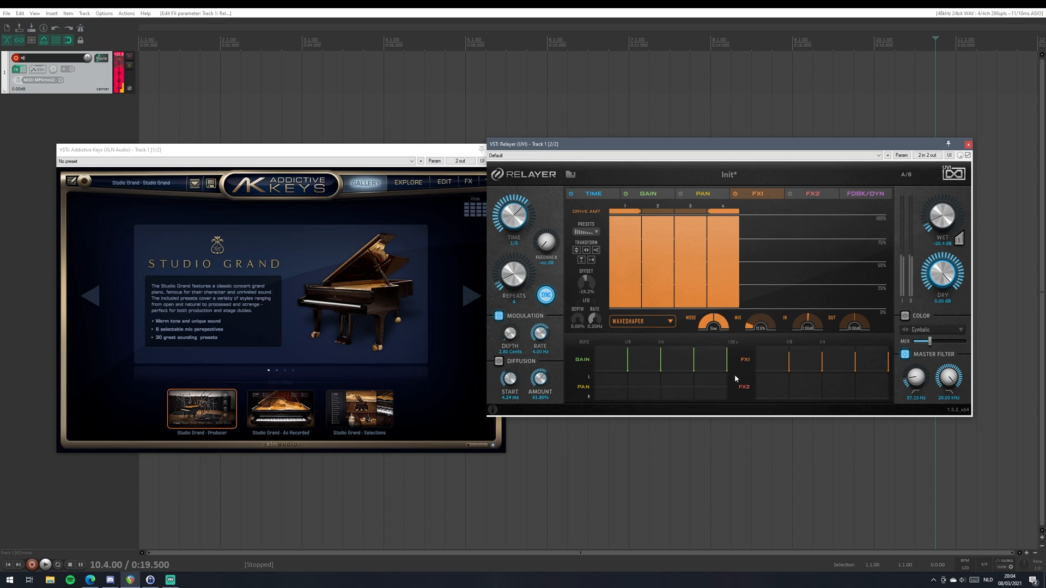
pyautogui.moveTo(764, 328); pyautogui.dragTo(793, 224)
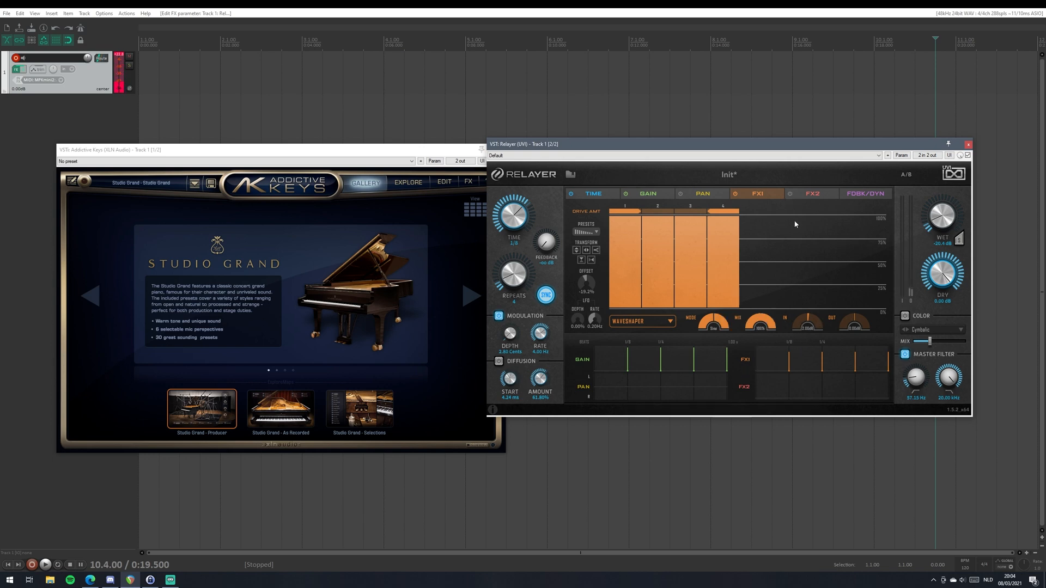
pyautogui.moveTo(765, 323); pyautogui.dragTo(770, 388)
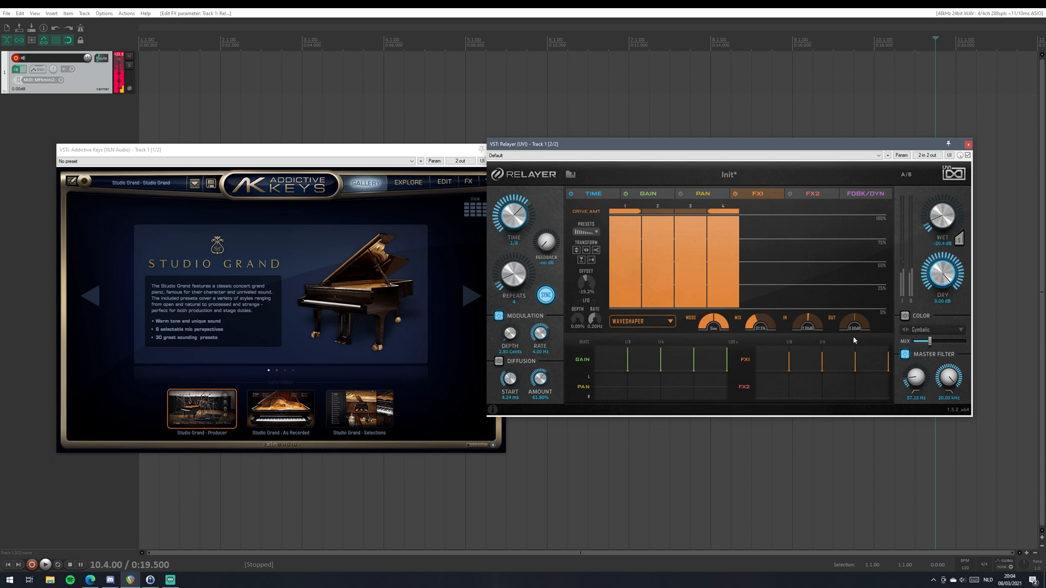
# Adjust the WaveShaper's In and Out levels with the wet soloed, using Fold mode and a higher mix.
pyautogui.moveTo(853, 324); pyautogui.dragTo(816, 342)
pyautogui.moveTo(828, 300); pyautogui.dragTo(880, 295)
pyautogui.moveTo(851, 328); pyautogui.dragTo(833, 304)
pyautogui.click(959, 239)
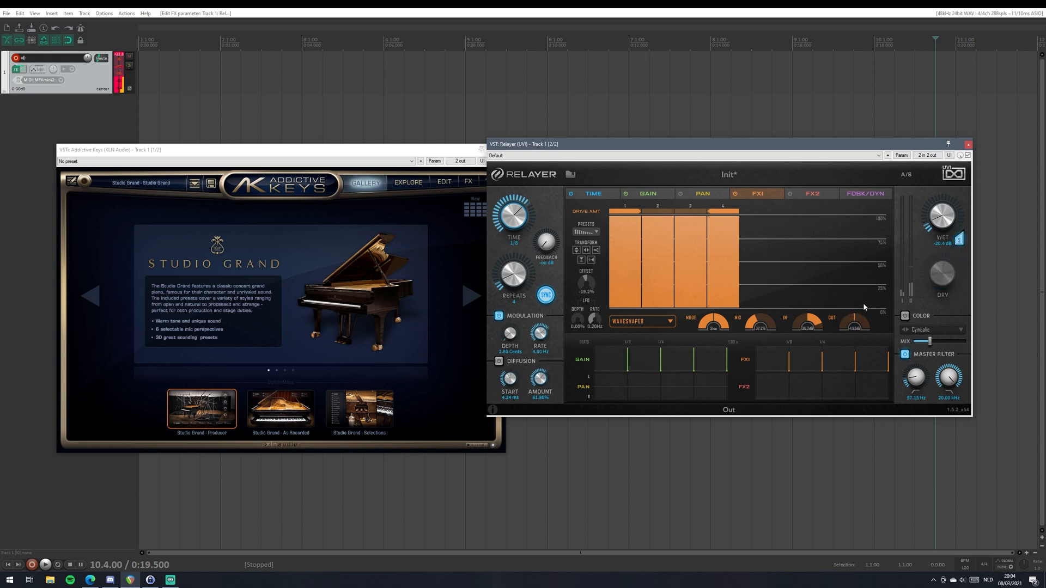
pyautogui.moveTo(810, 319); pyautogui.dragTo(785, 367)
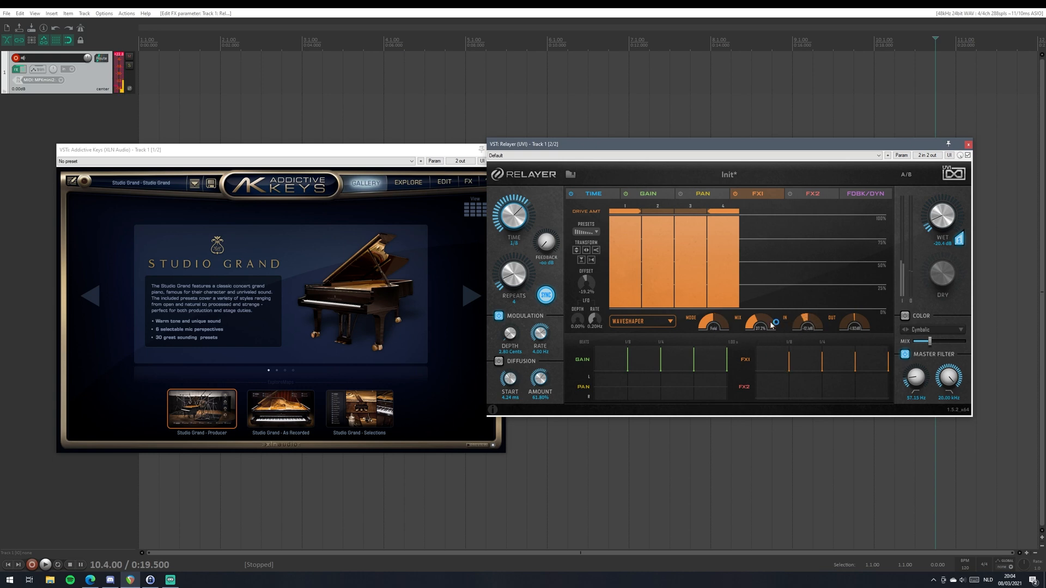
pyautogui.moveTo(763, 322); pyautogui.dragTo(789, 299)
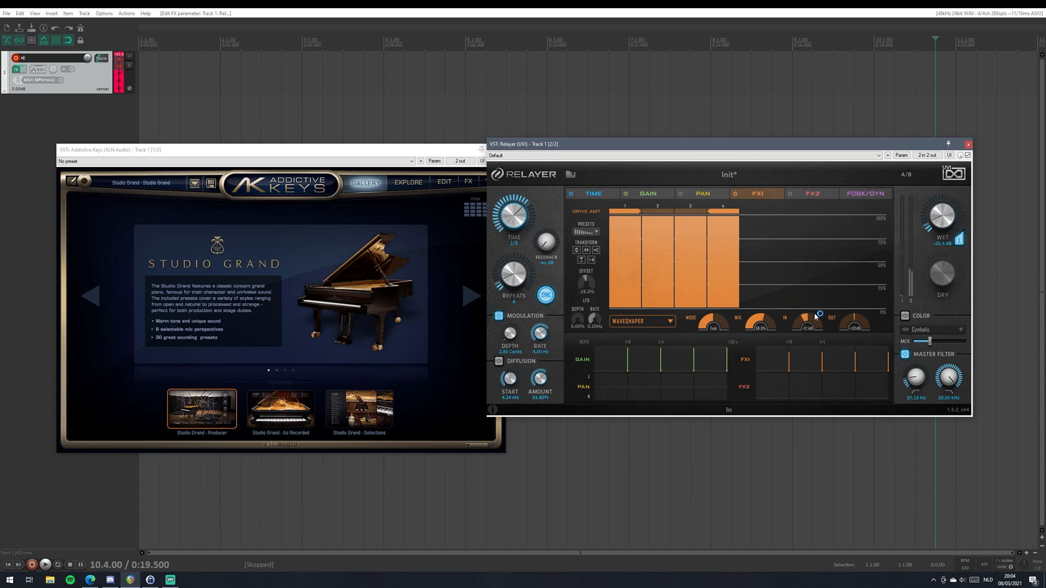
# Lower the drive amount of taps 2 and 4 to zero and set the delay time to 1/2.
pyautogui.moveTo(662, 246)
pyautogui.mouseDown()
pyautogui.moveTo(651, 256)
pyautogui.moveTo(656, 309)
pyautogui.mouseUp()
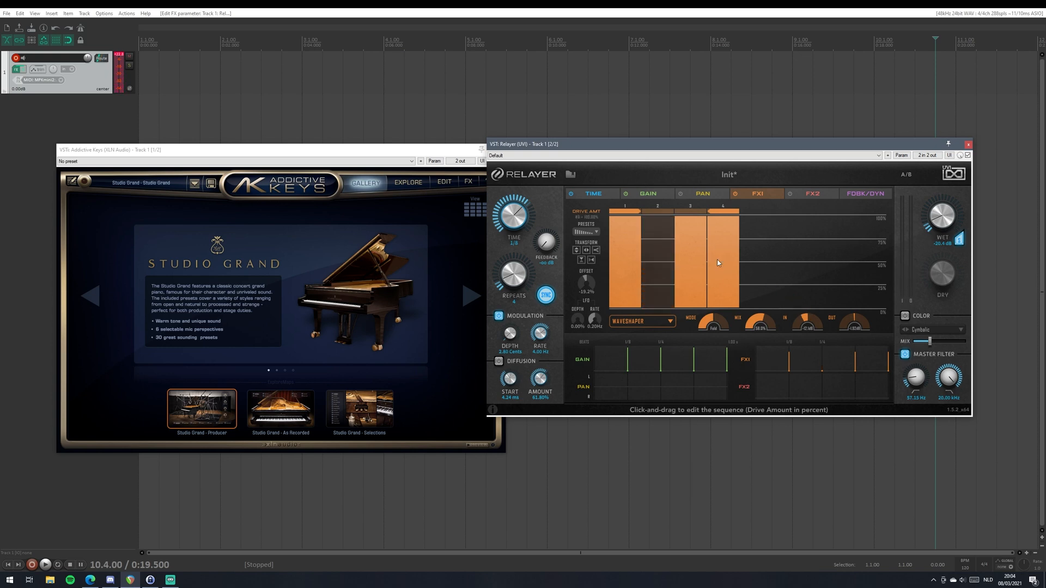
pyautogui.moveTo(717, 259); pyautogui.dragTo(720, 309)
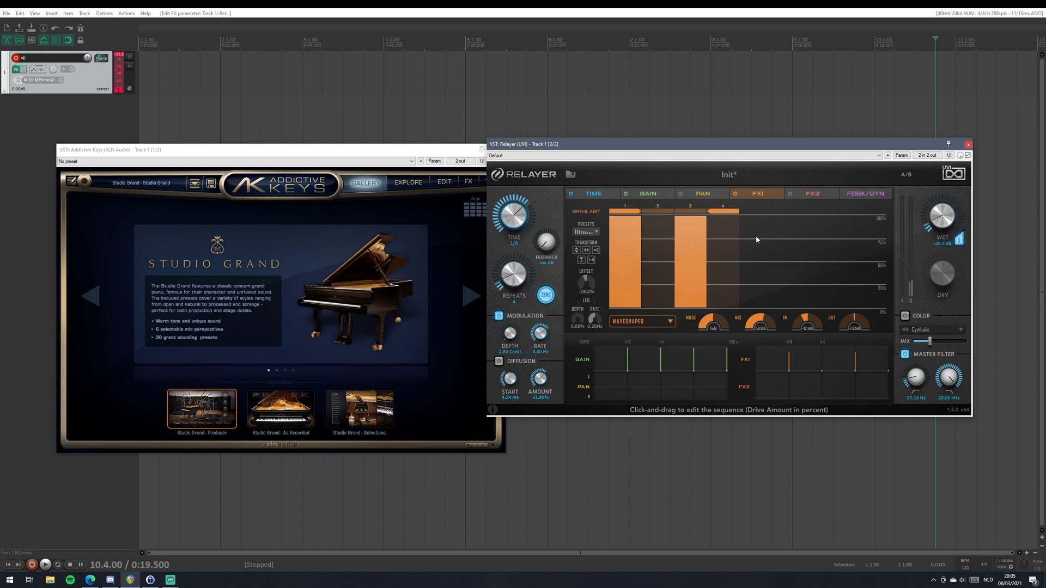
pyautogui.moveTo(509, 222); pyautogui.dragTo(521, 250)
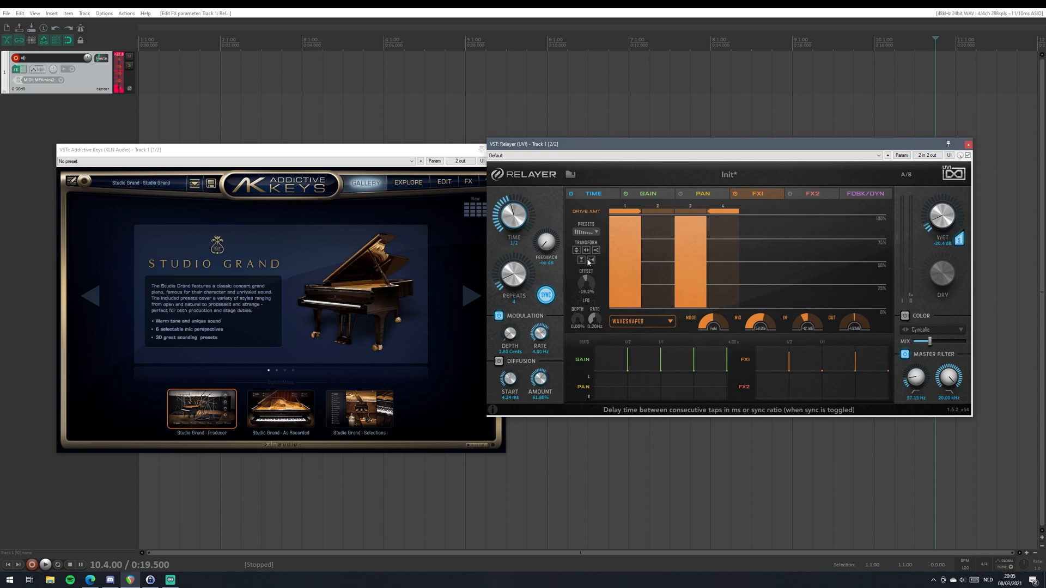
# Change FX1 to Comb in plus mode, adjust its Q and LFO depth, and end its sequence range at tap 3.
pyautogui.click(654, 322)
pyautogui.click(656, 351)
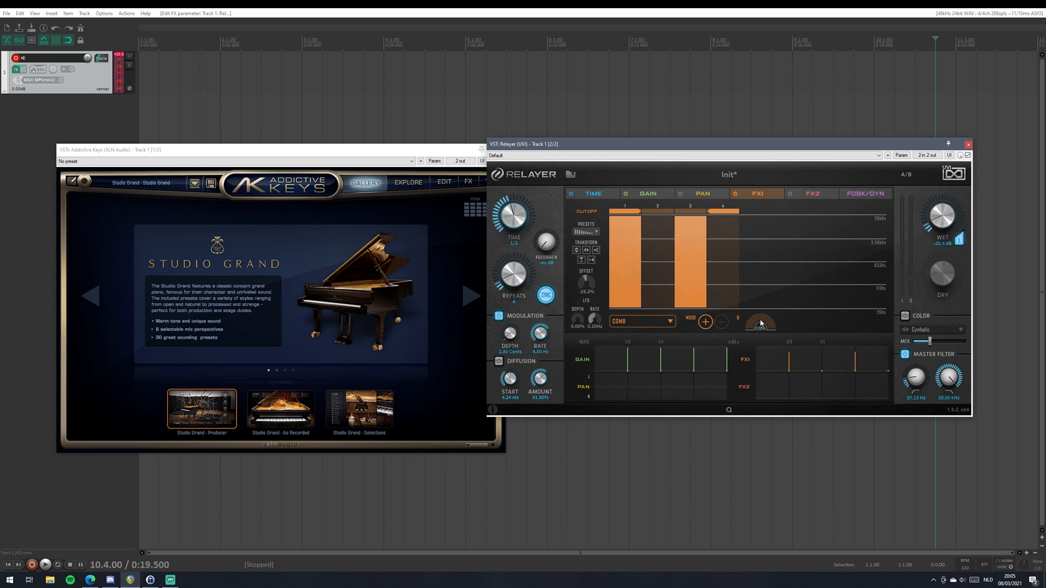
pyautogui.click(705, 323)
pyautogui.moveTo(757, 323); pyautogui.dragTo(800, 284)
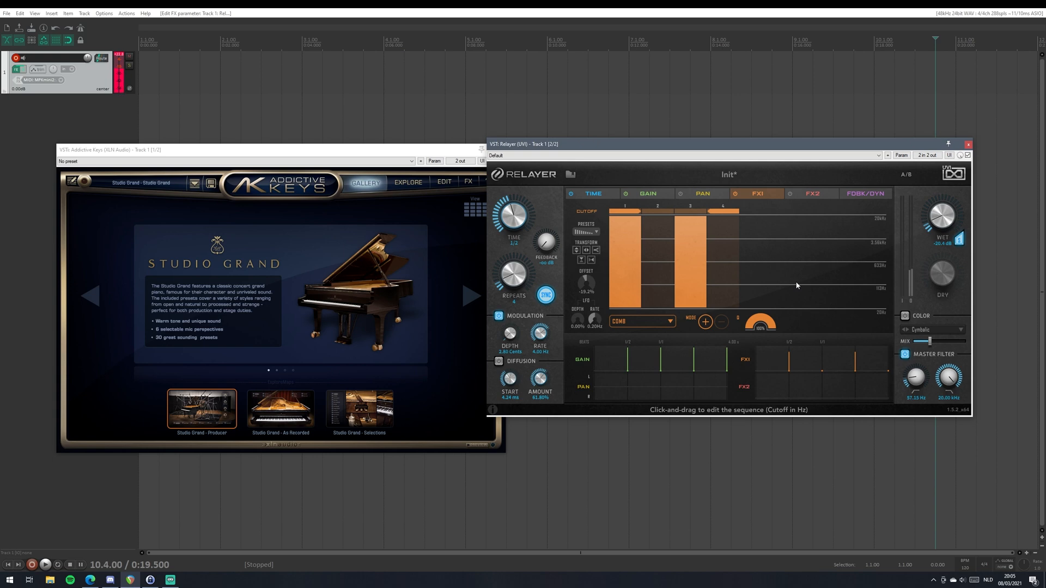
pyautogui.moveTo(760, 323); pyautogui.dragTo(756, 362)
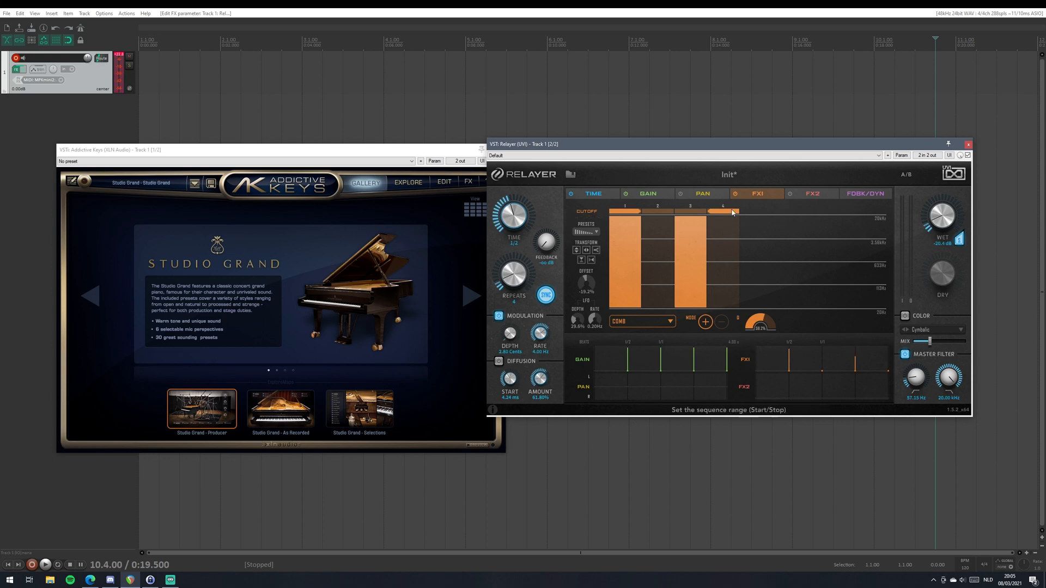
pyautogui.moveTo(727, 211); pyautogui.dragTo(696, 214)
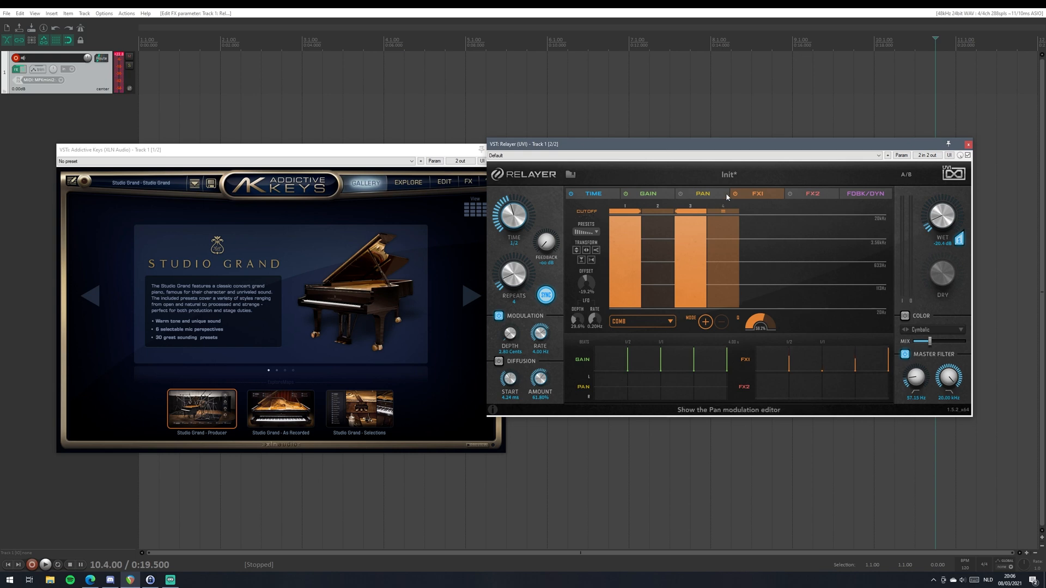
# Set the FX2 type to Vowel and adjust its Formant and Filter A.
pyautogui.click(647, 325)
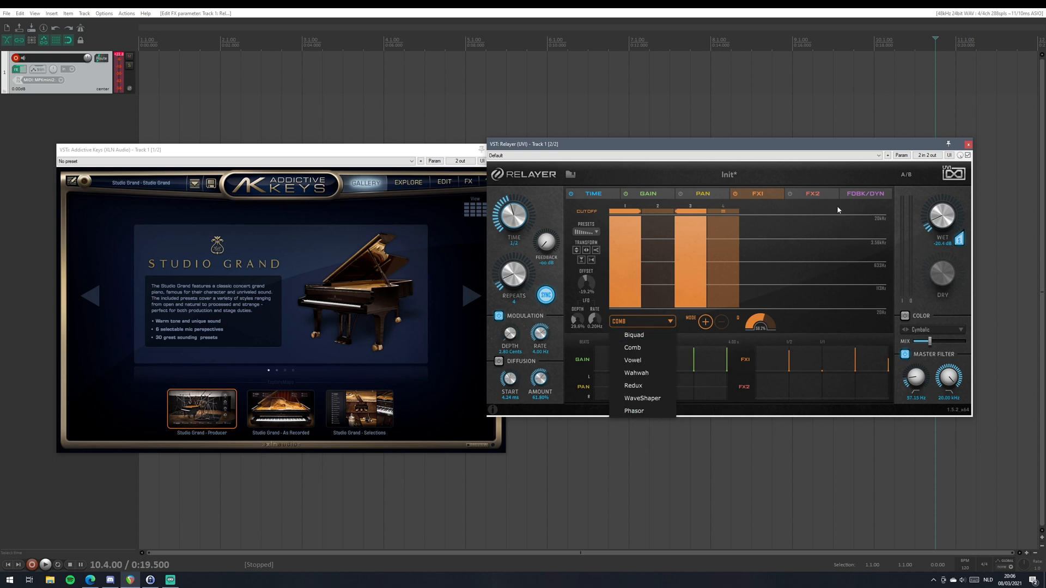
pyautogui.click(813, 195)
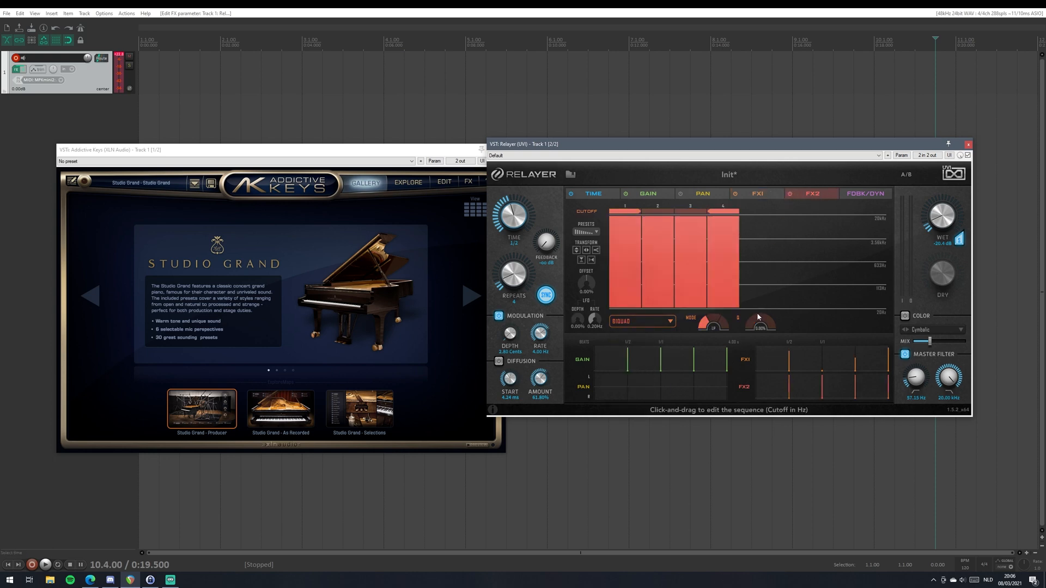
pyautogui.click(649, 324)
pyautogui.click(645, 364)
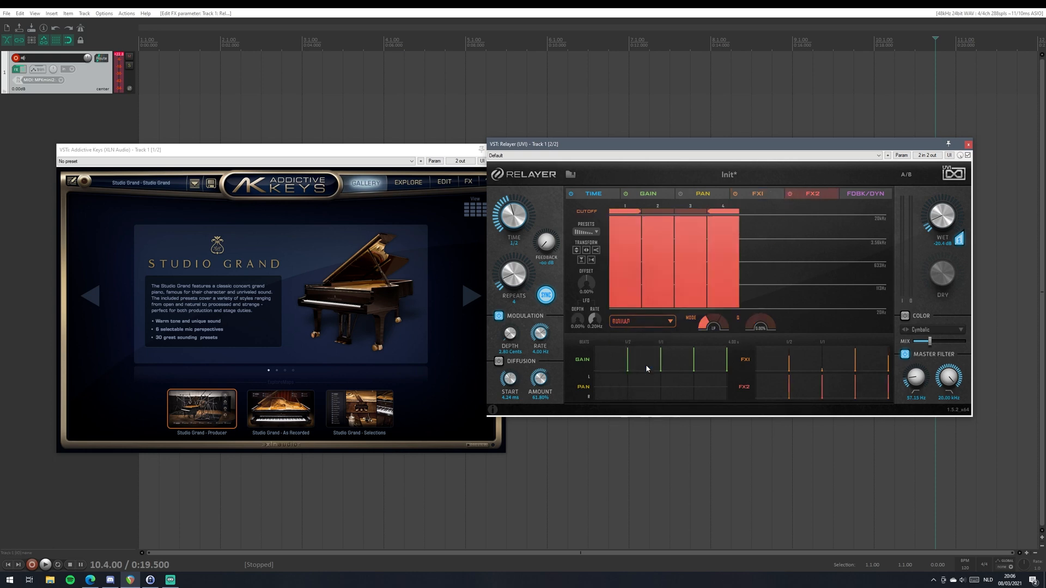
pyautogui.moveTo(770, 316); pyautogui.dragTo(762, 310)
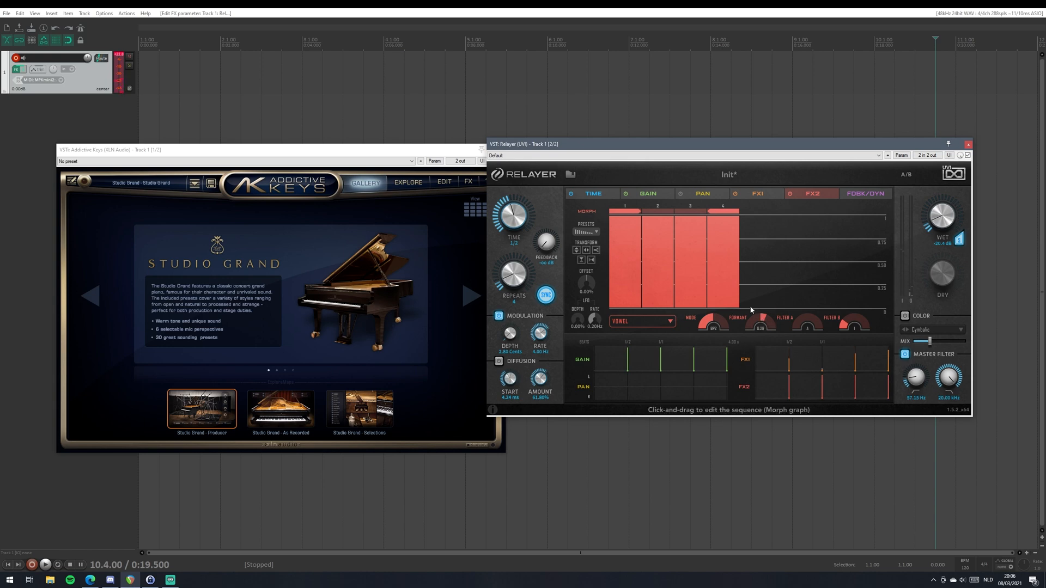
pyautogui.moveTo(824, 312); pyautogui.dragTo(827, 299)
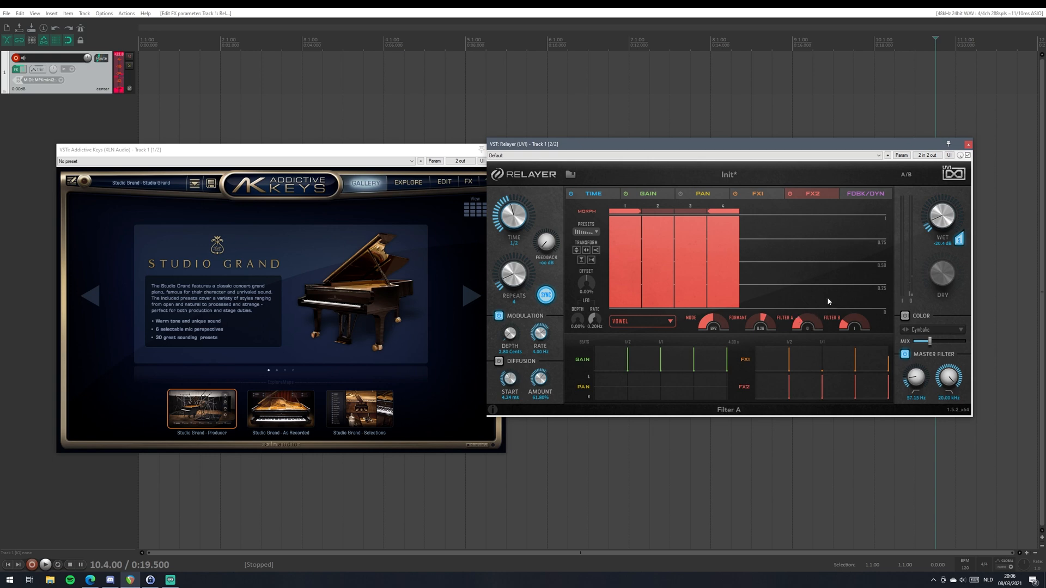
# Raise the wet level to about -8 dB, lower the FX2 Morph values of taps 1 and 3, and increase the offset and LFO depth.
pyautogui.moveTo(943, 219); pyautogui.dragTo(961, 196)
pyautogui.click(686, 280)
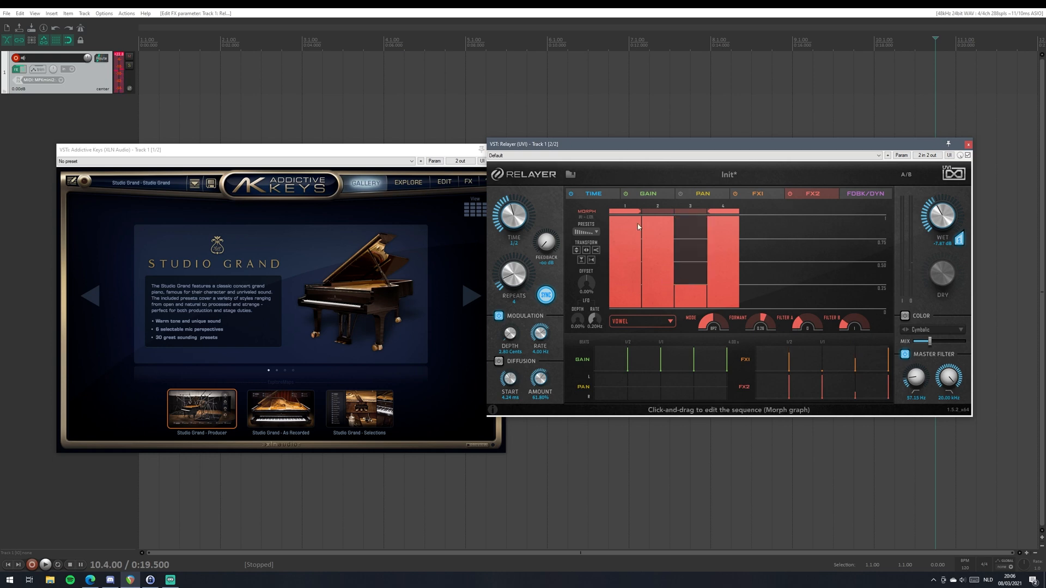
pyautogui.click(627, 239)
pyautogui.moveTo(589, 285); pyautogui.dragTo(604, 285)
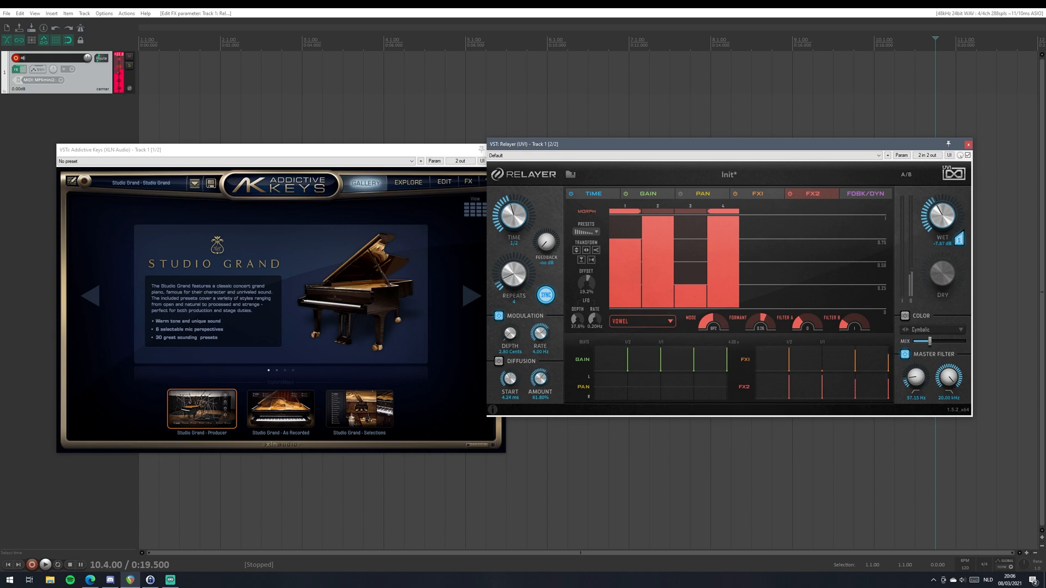
# Raise the wet level to about -4 dB and turn off the wet solo.
pyautogui.hotkey('alt', 'Tab')
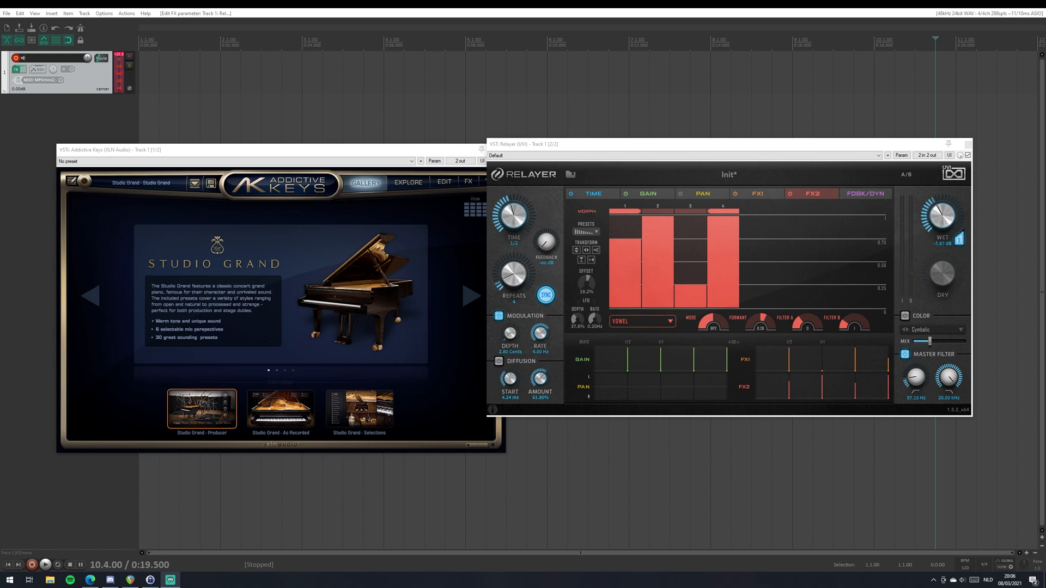
pyautogui.moveTo(945, 215); pyautogui.dragTo(959, 193)
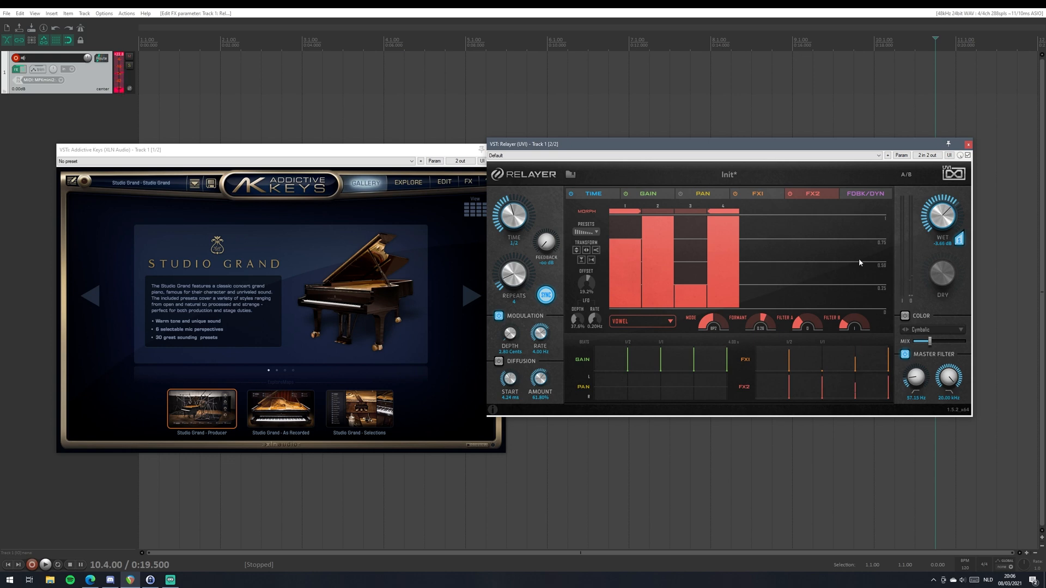
pyautogui.click(957, 240)
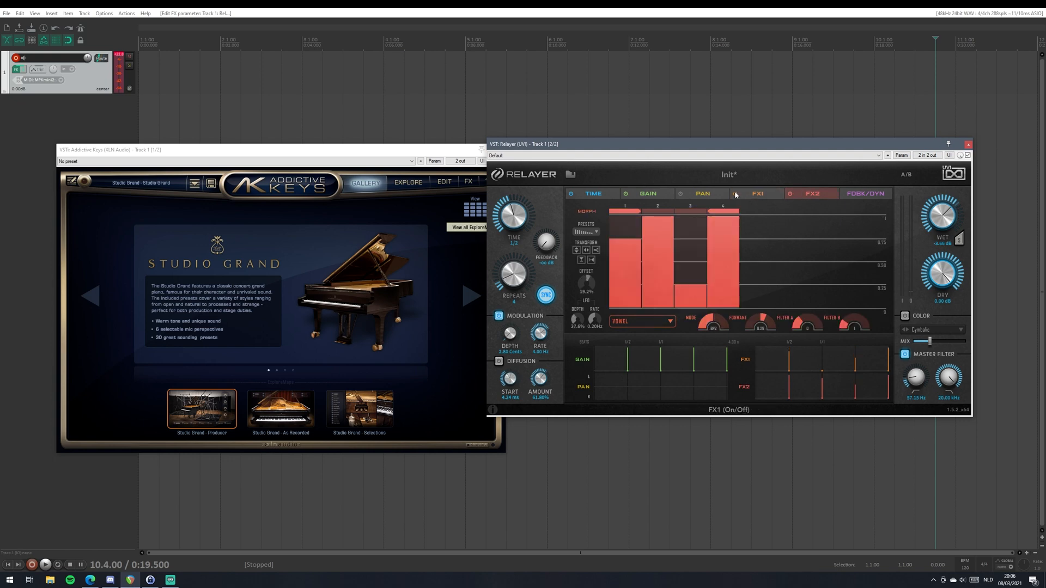
# Open the feedback and dynamics settings, raise the feedback to about -11.5 dB, and lower the gain of tap 3.
pyautogui.click(866, 194)
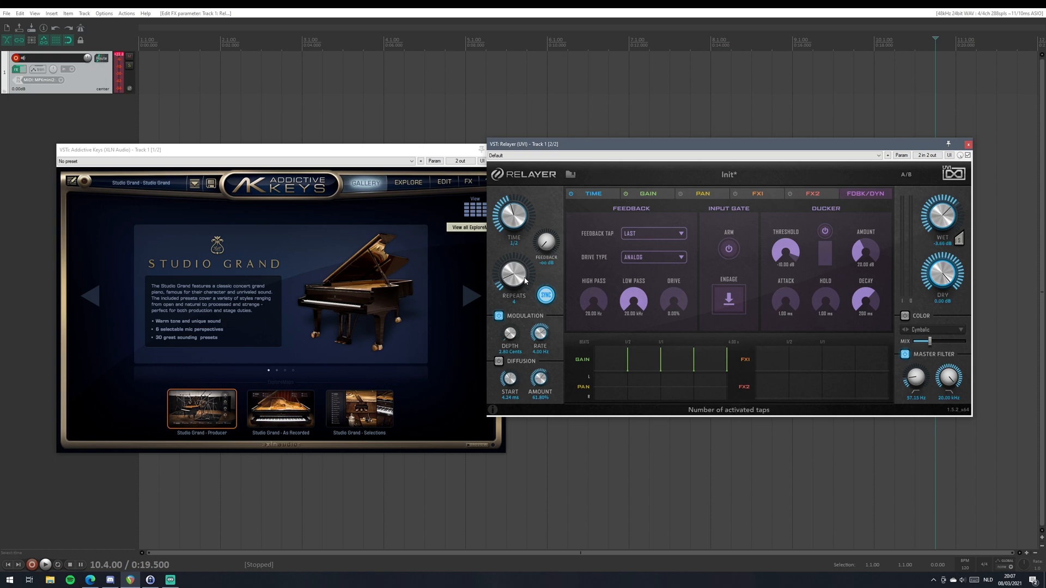
pyautogui.moveTo(550, 245); pyautogui.dragTo(566, 216)
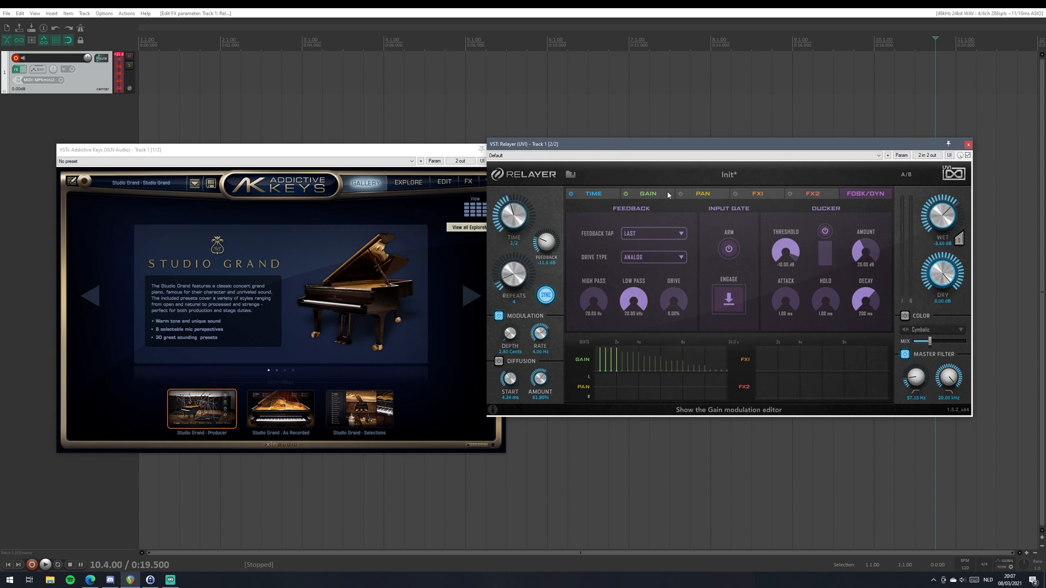
pyautogui.click(651, 193)
pyautogui.moveTo(693, 232); pyautogui.dragTo(697, 258)
# Try tap 3 as the feedback tap, look at the drive types, and return the feedback tap to Last.
pyautogui.click(862, 193)
pyautogui.click(660, 234)
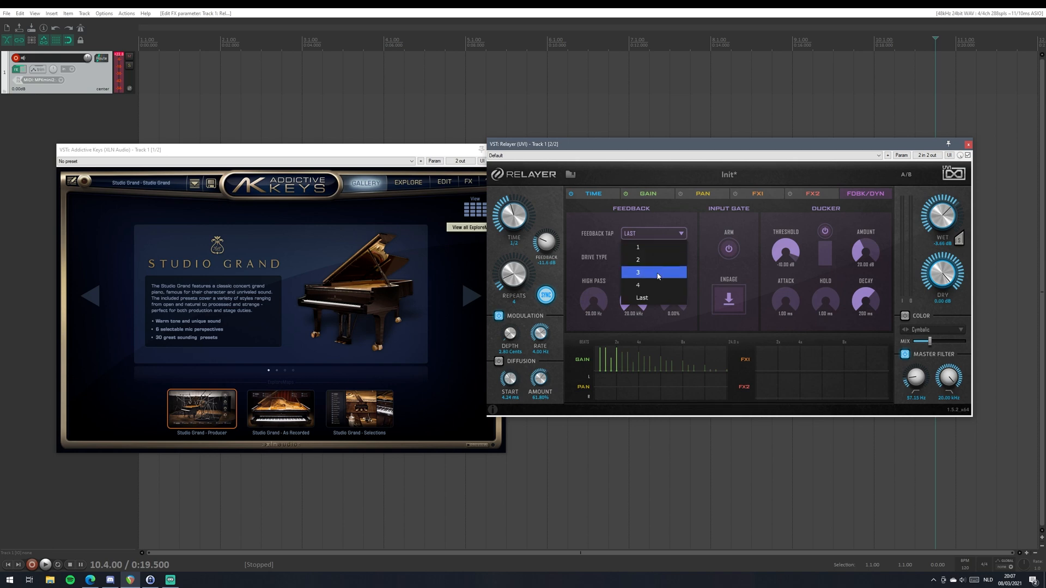
pyautogui.click(658, 276)
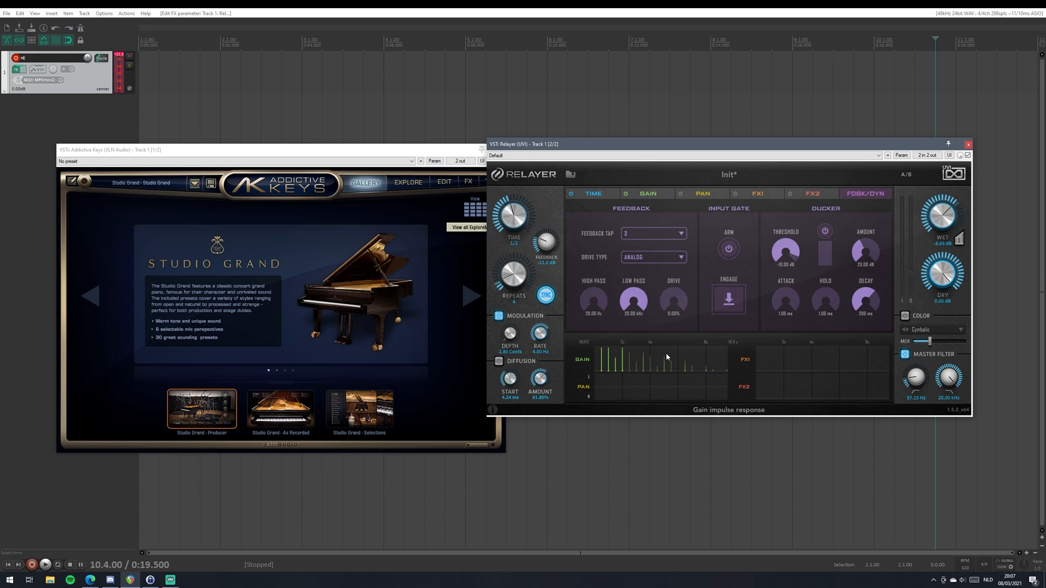
pyautogui.click(667, 260)
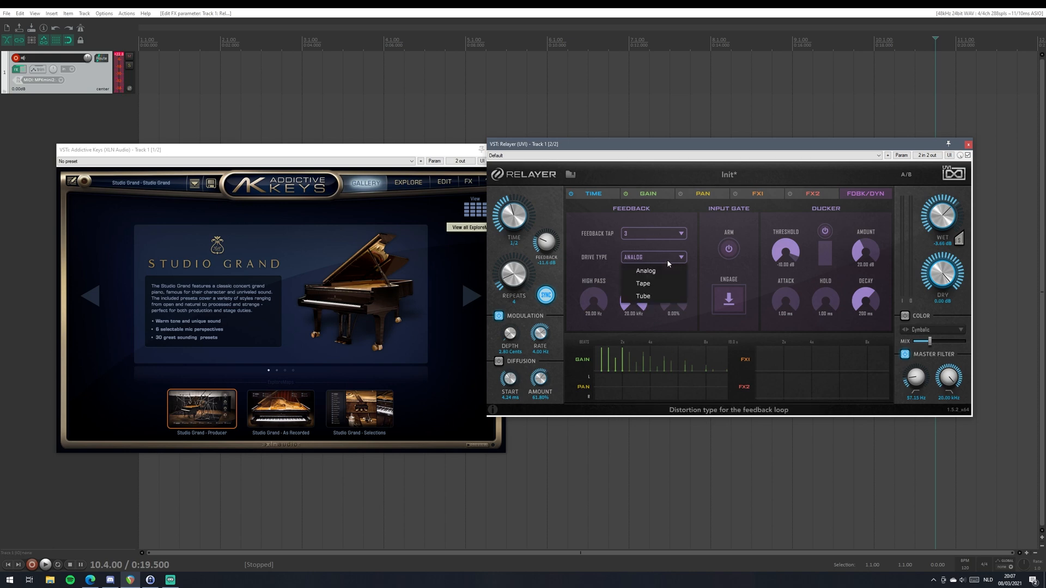
pyautogui.click(643, 259)
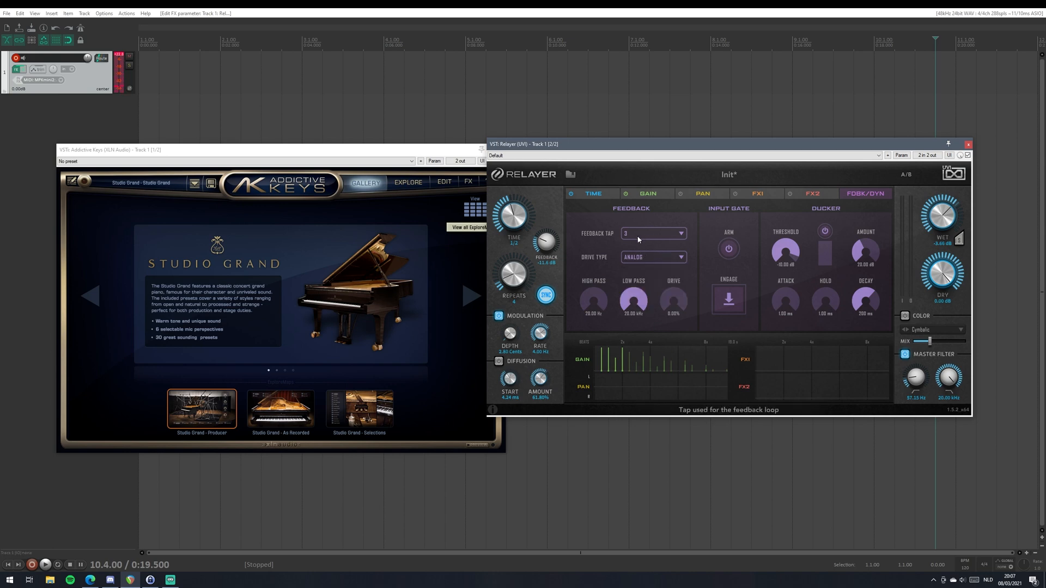
pyautogui.click(654, 233)
pyautogui.click(648, 300)
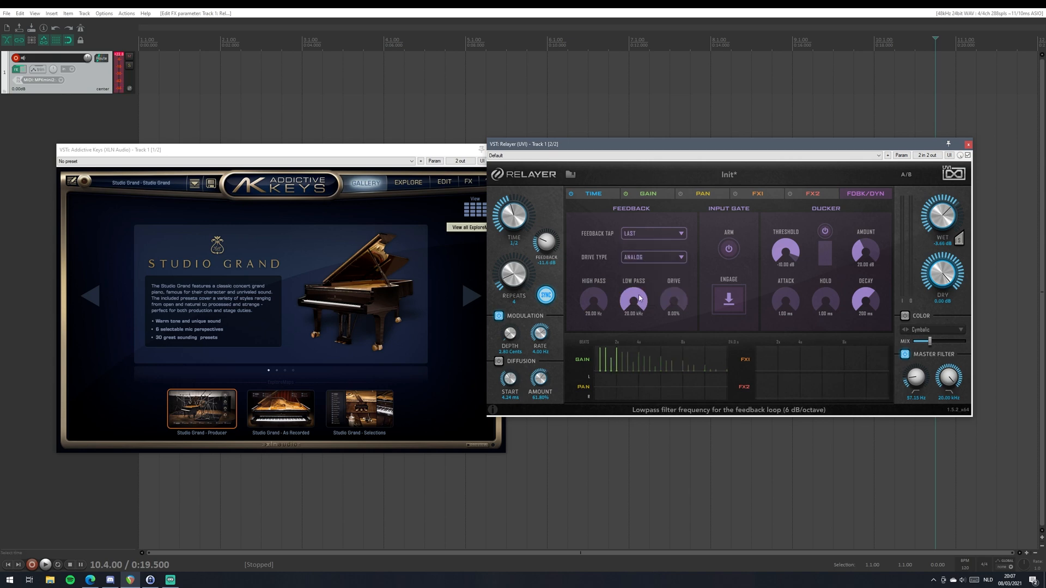
# Set the feedback drive type to Tube and raise the drive amount to 100%.
pyautogui.click(627, 257)
pyautogui.click(609, 262)
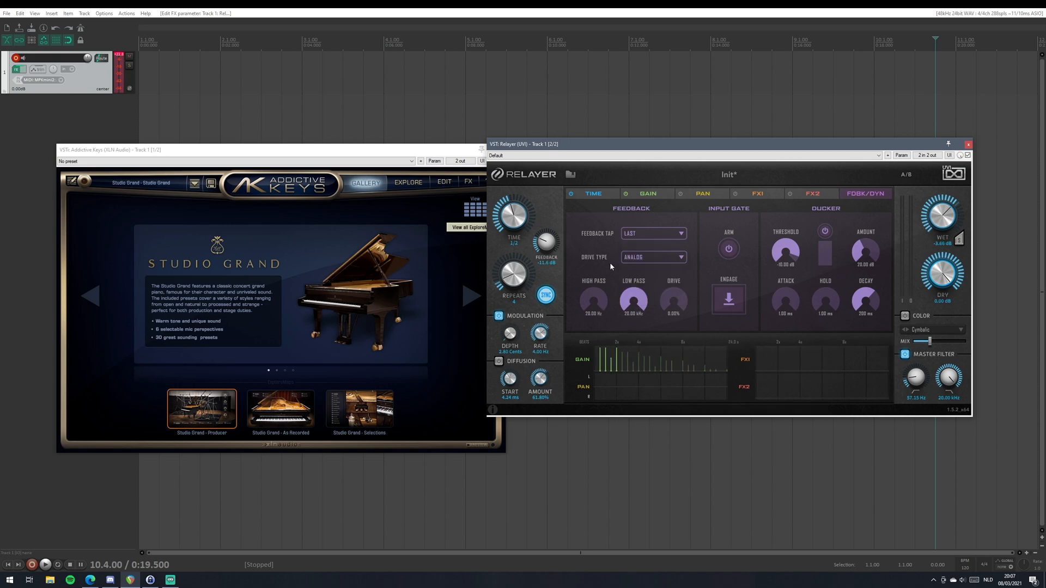
pyautogui.click(667, 257)
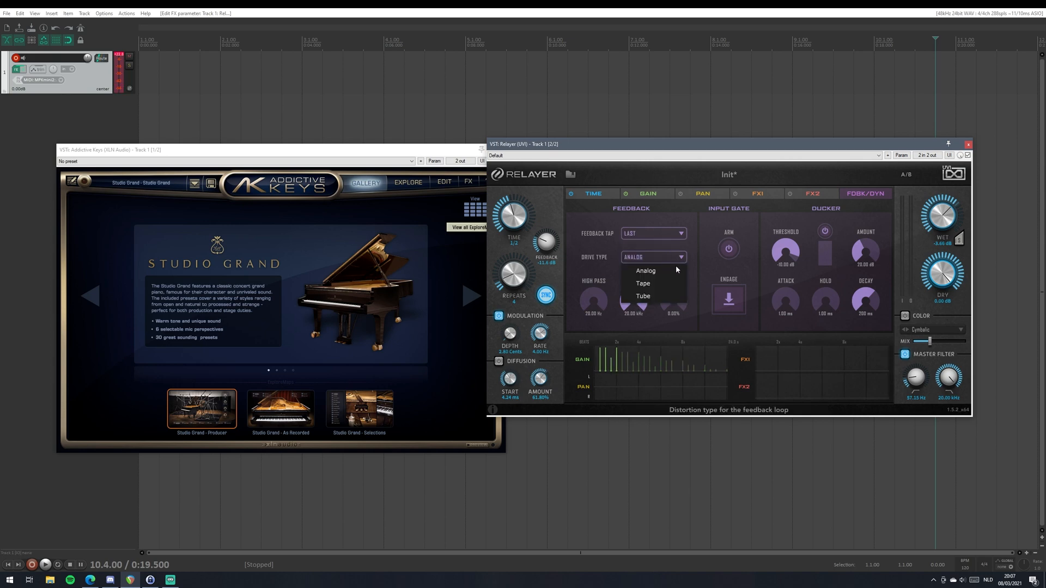
pyautogui.click(671, 296)
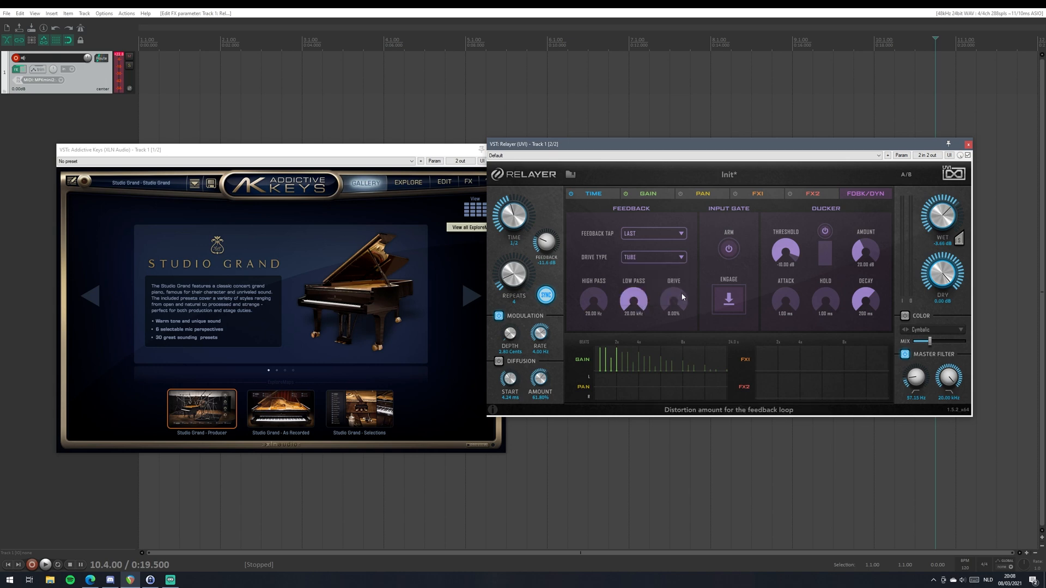
pyautogui.moveTo(682, 297); pyautogui.dragTo(690, 252)
pyautogui.moveTo(672, 299); pyautogui.dragTo(685, 268)
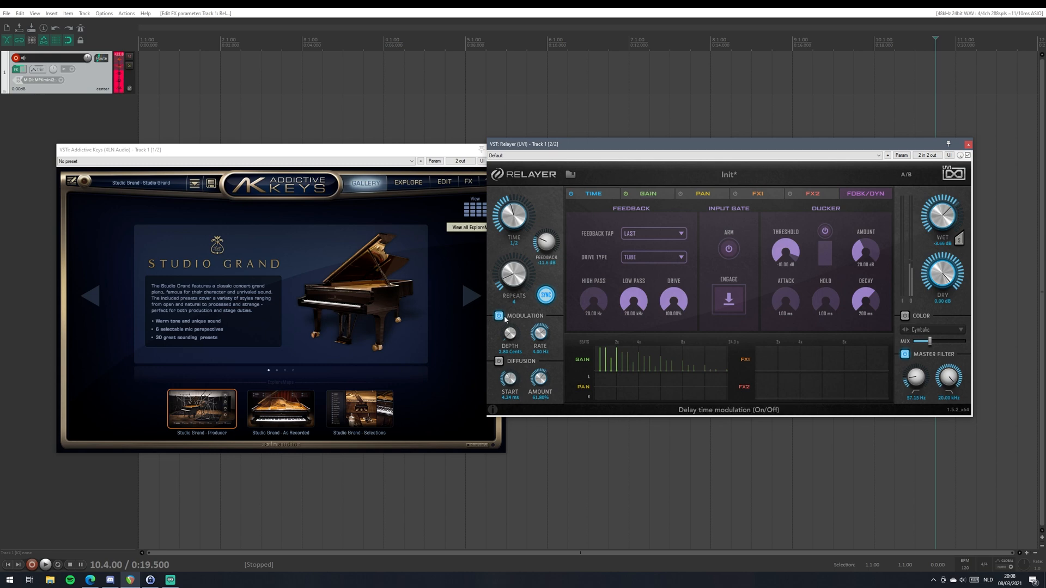
# Reduce the repeats to 1 and audition the Tape and Tube drive types, ending on Analog.
pyautogui.moveTo(517, 274); pyautogui.dragTo(517, 288)
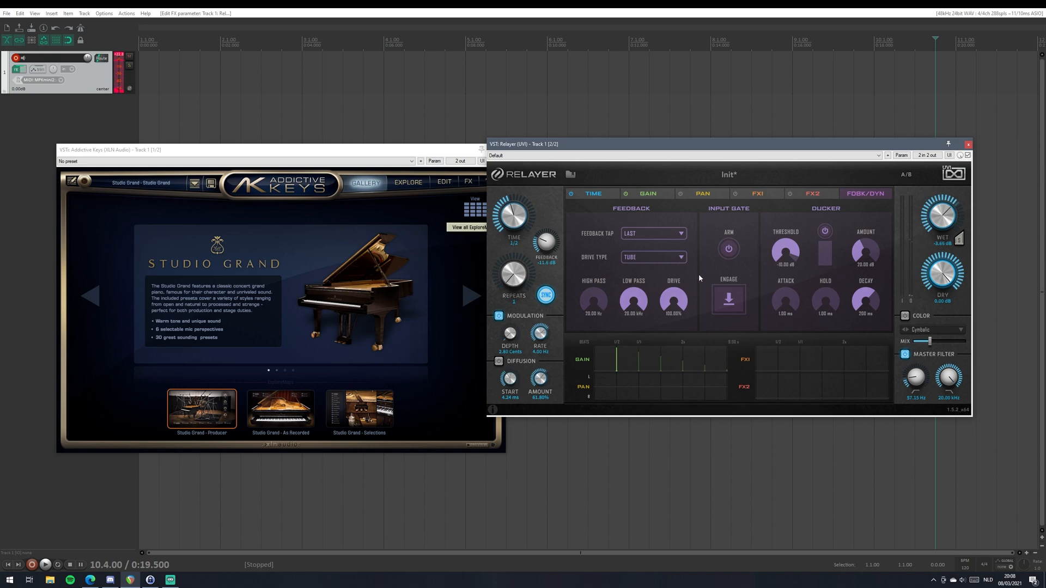
pyautogui.click(664, 258)
pyautogui.click(662, 284)
pyautogui.click(663, 260)
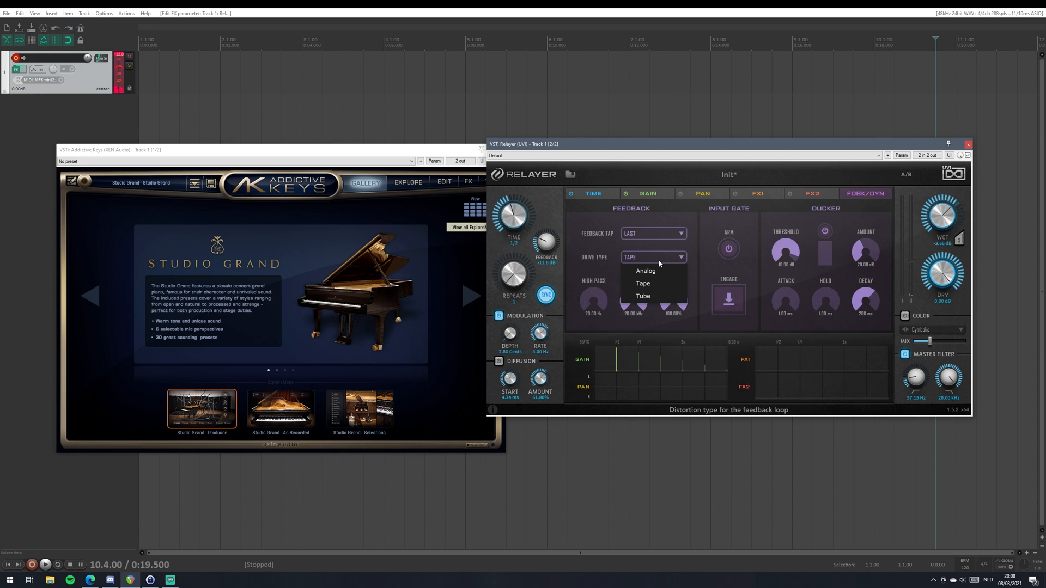
pyautogui.click(654, 297)
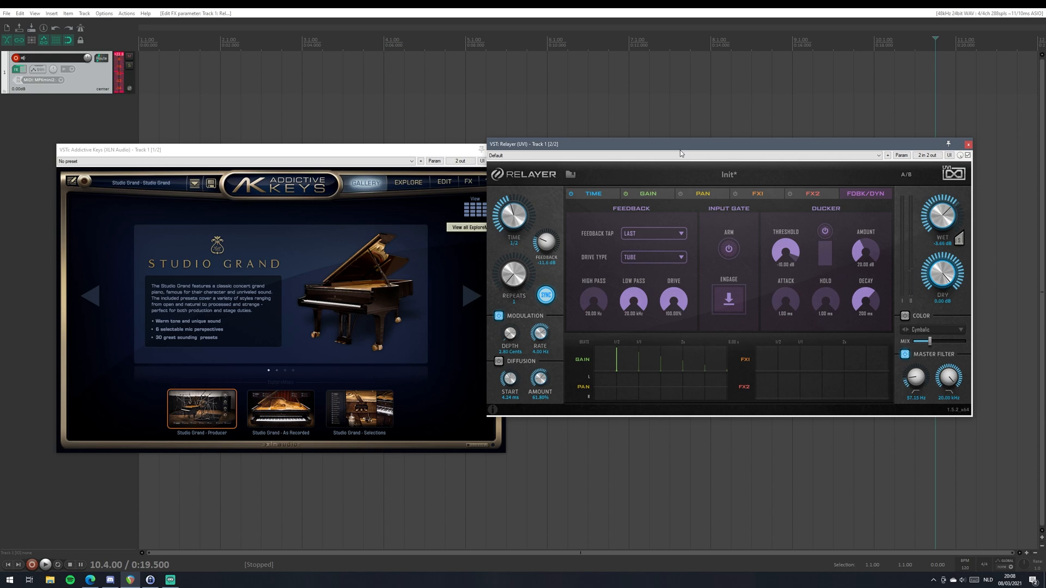
pyautogui.click(664, 259)
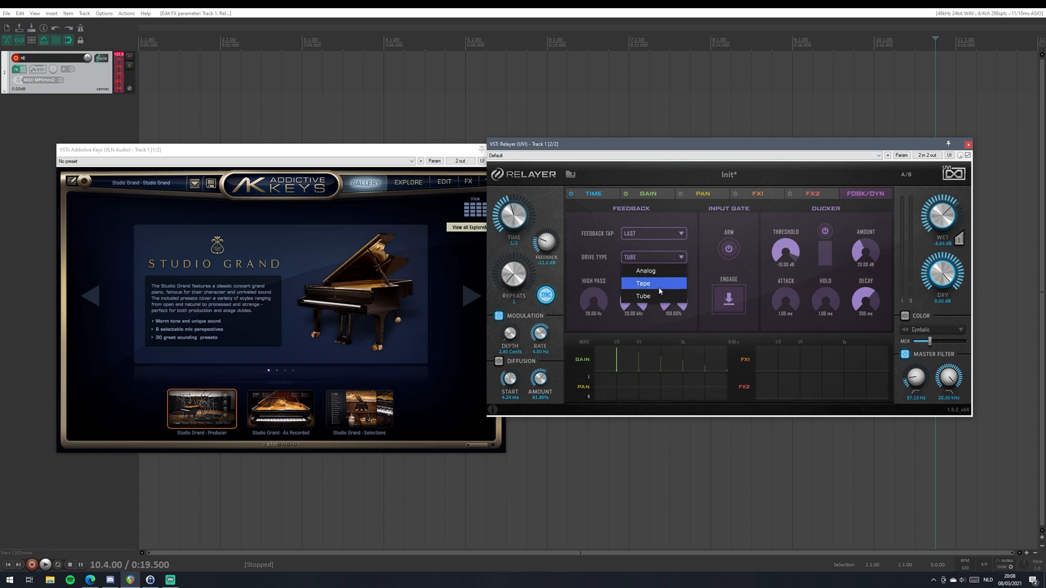
pyautogui.click(662, 271)
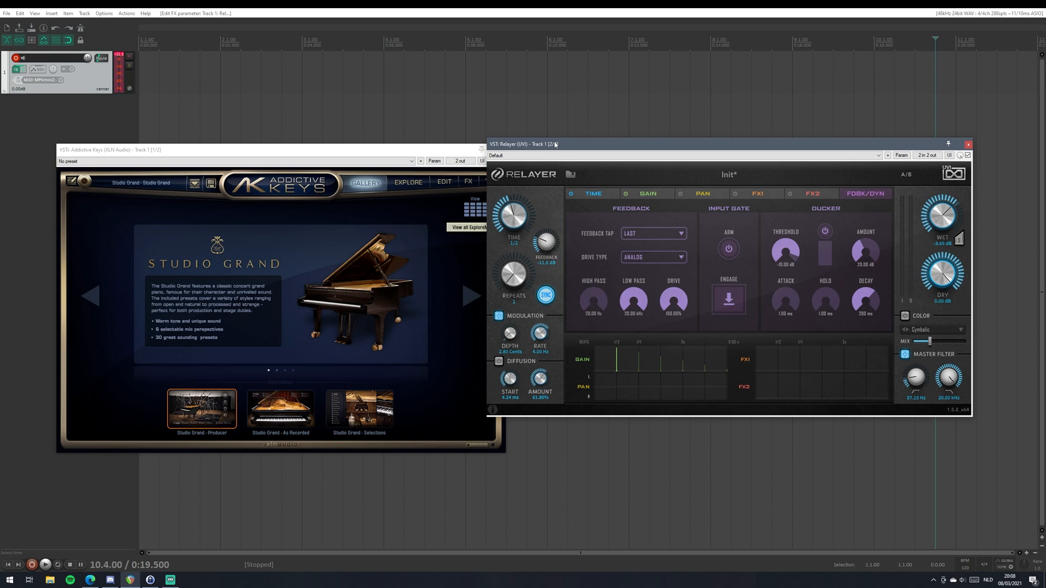
# Turn on the ducker, lower its threshold to about -48 dB and raise its amount to about 44 dB.
pyautogui.click(824, 231)
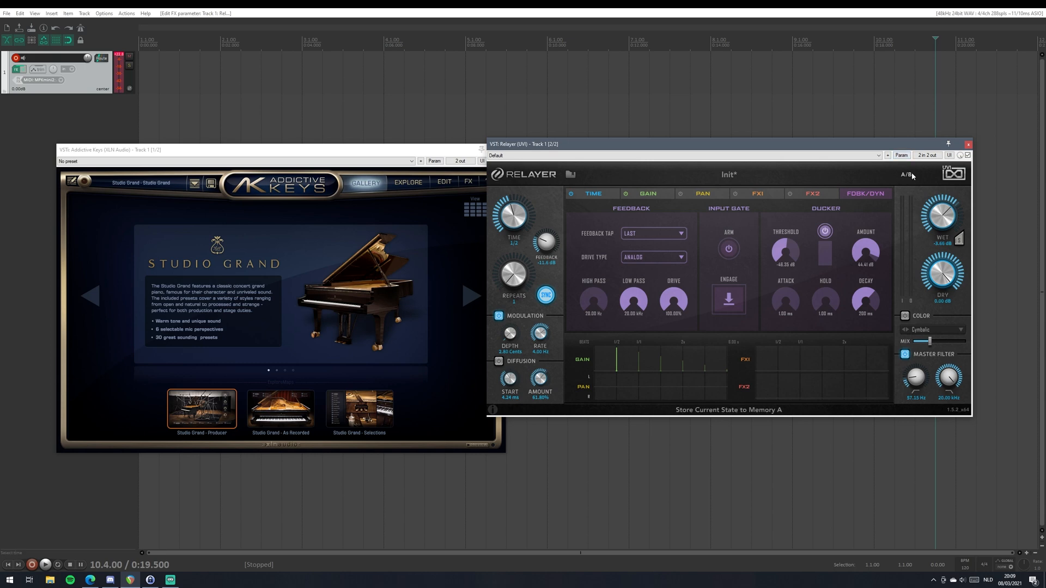
# Load the SF_Chaos user preset and examine its Gain, Pan and Time sequences.
pyautogui.click(733, 174)
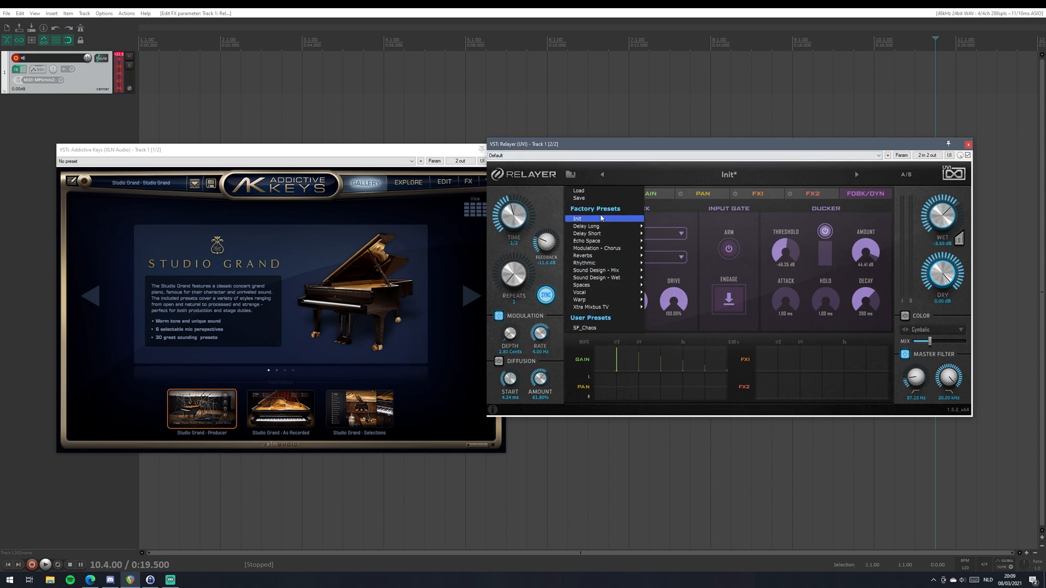
pyautogui.click(595, 327)
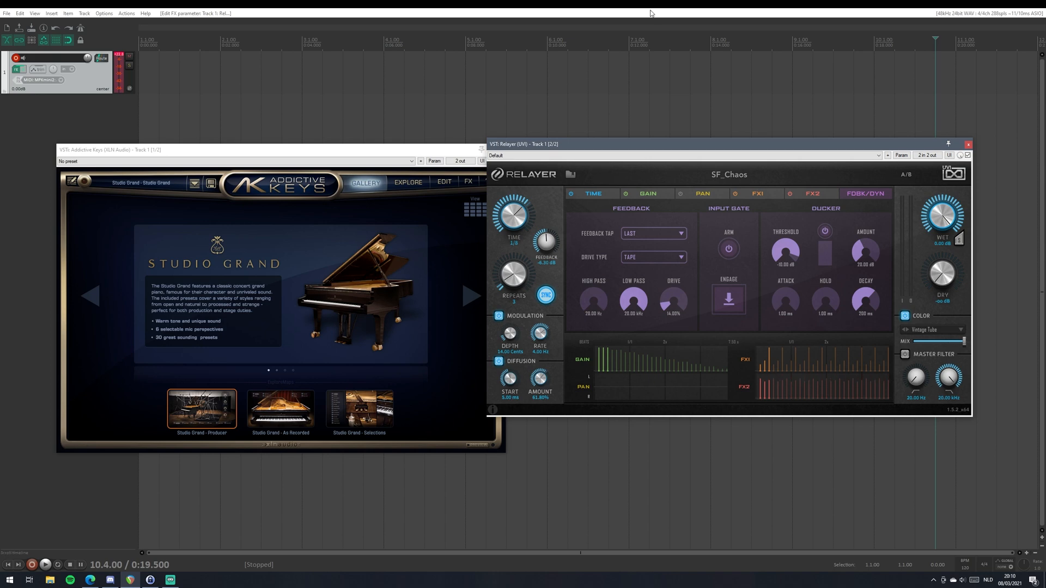
pyautogui.click(655, 192)
pyautogui.click(698, 194)
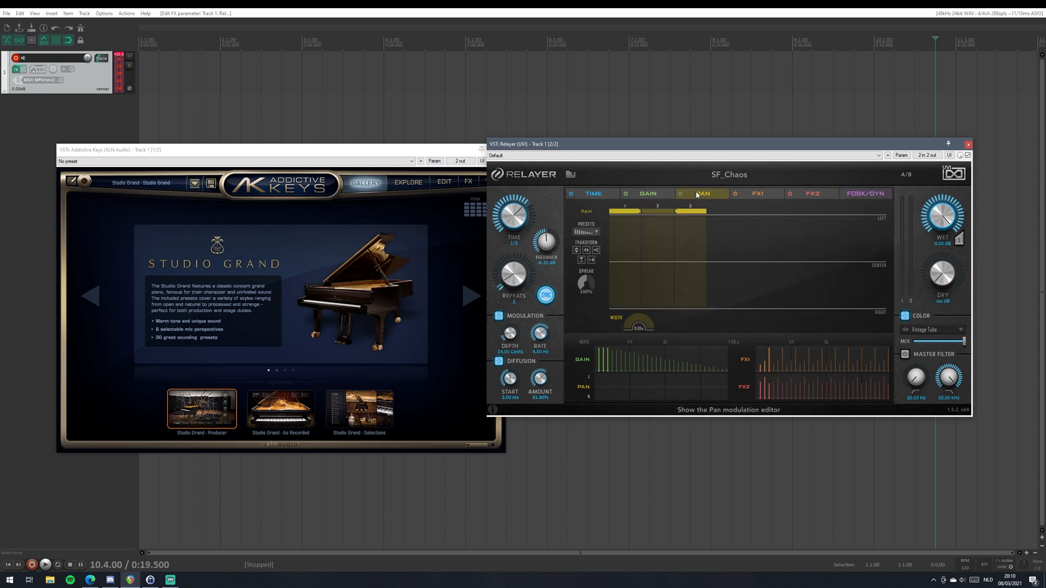
pyautogui.click(651, 195)
pyautogui.click(603, 195)
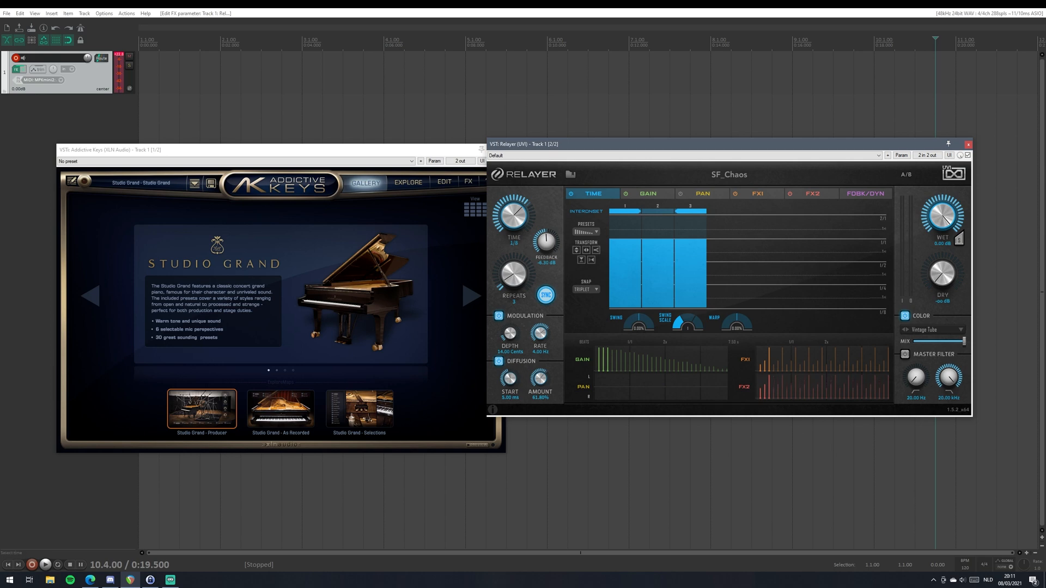
# Switch to the XO drum project, reposition the XO window and bring the Relayer window in front of it.
pyautogui.hotkey('alt', 'Tab')
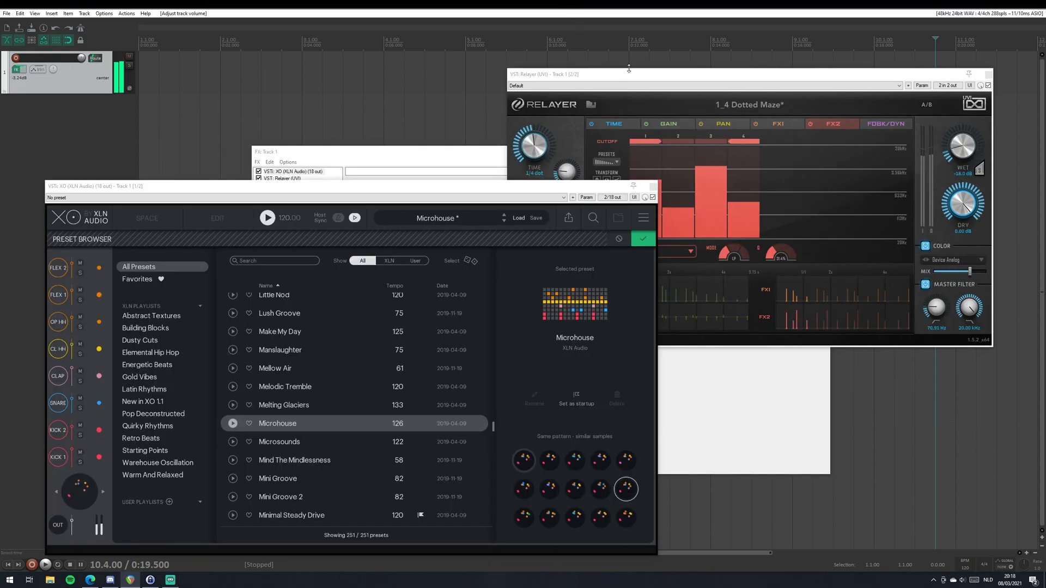
pyautogui.moveTo(590, 192); pyautogui.dragTo(580, 194)
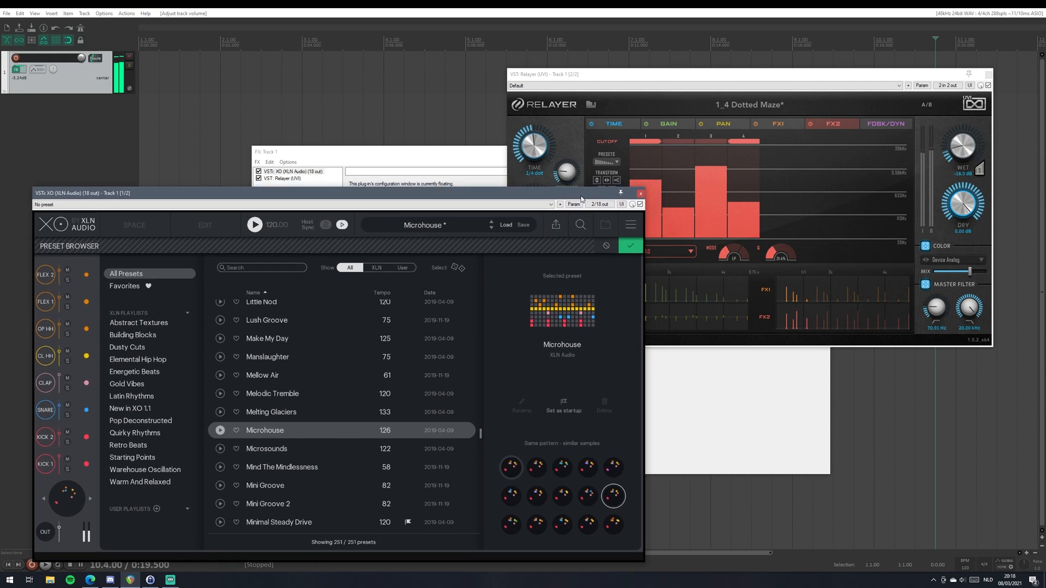
pyautogui.moveTo(714, 75); pyautogui.dragTo(698, 71)
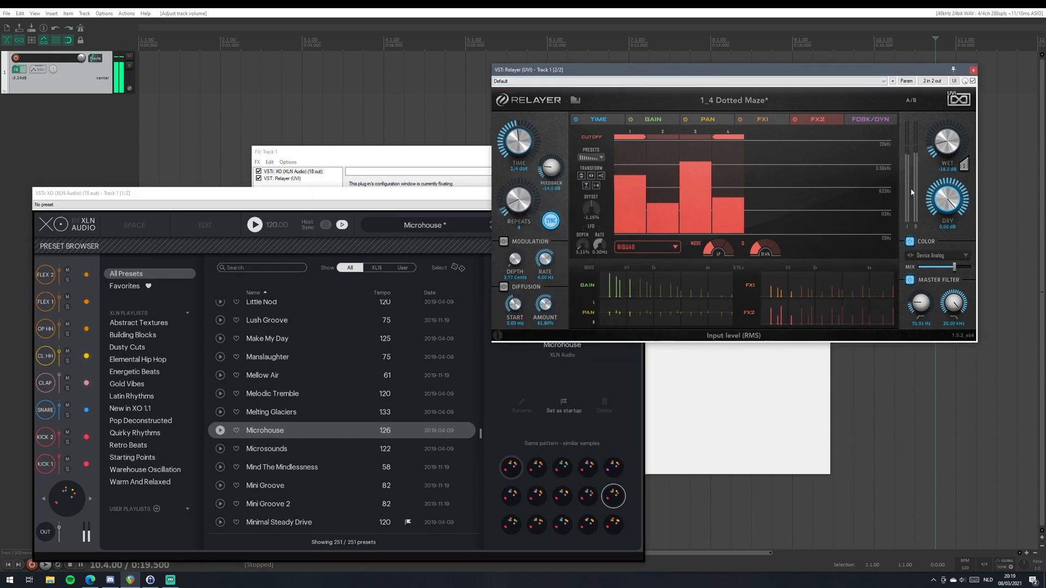
# Solo the wet signal temporarily while setting the Color impulse response to the Church 2 real room and reducing its mix.
pyautogui.click(965, 166)
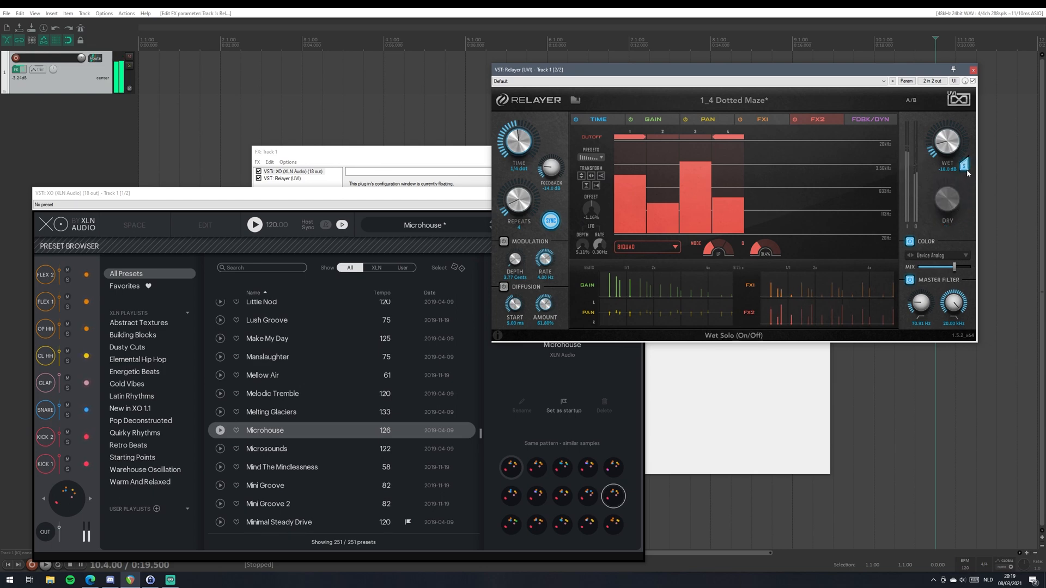
pyautogui.moveTo(954, 267); pyautogui.dragTo(928, 268)
pyautogui.click(941, 255)
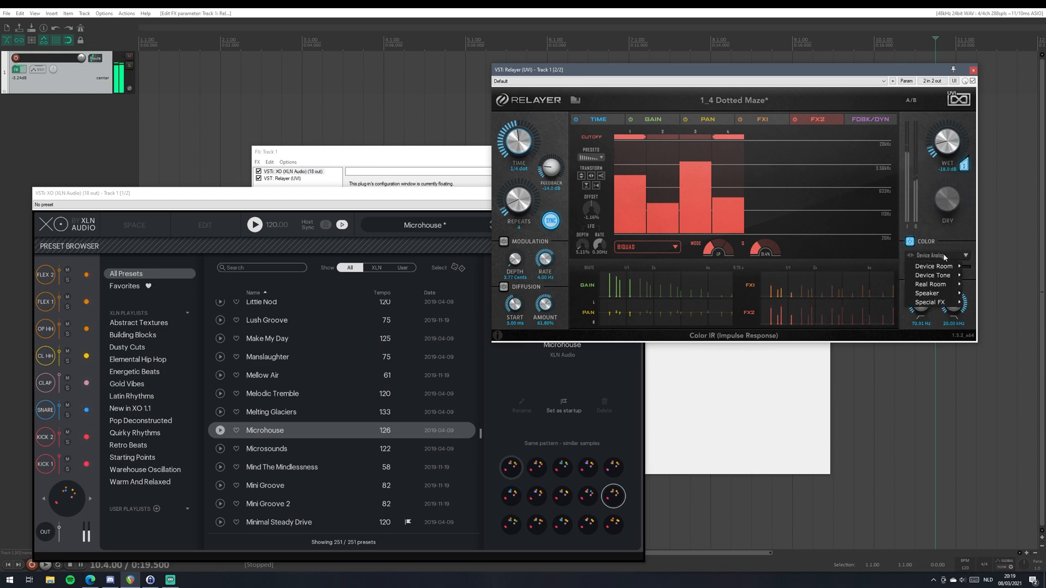
pyautogui.moveTo(937, 284)
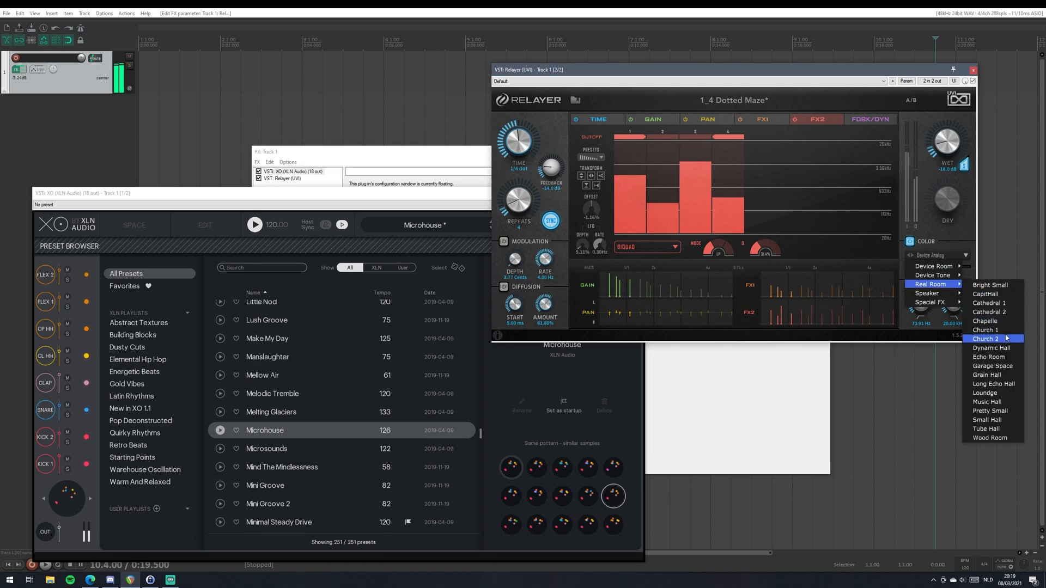
pyautogui.click(986, 339)
pyautogui.moveTo(928, 268); pyautogui.dragTo(938, 269)
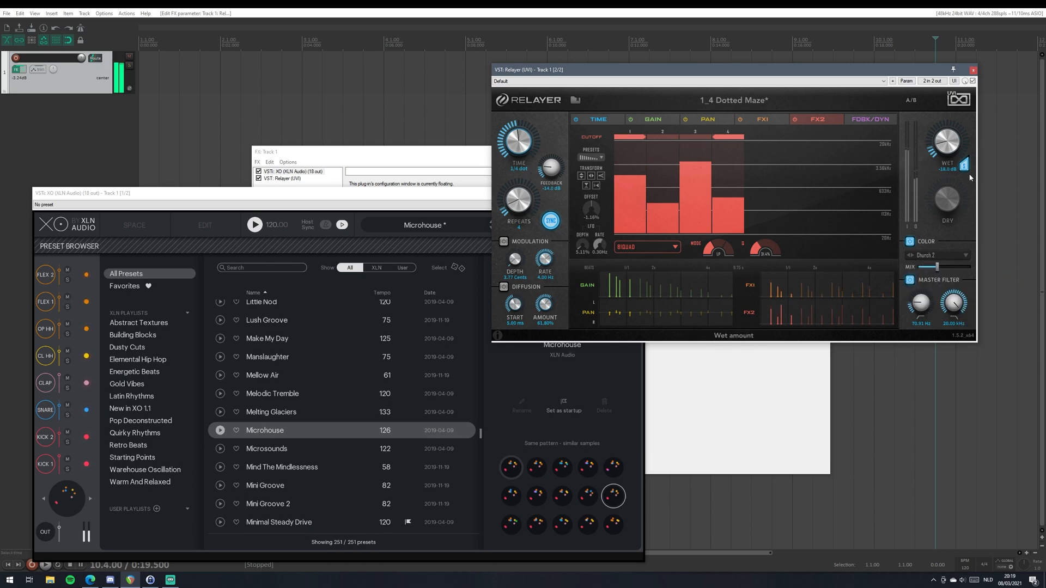
pyautogui.click(963, 165)
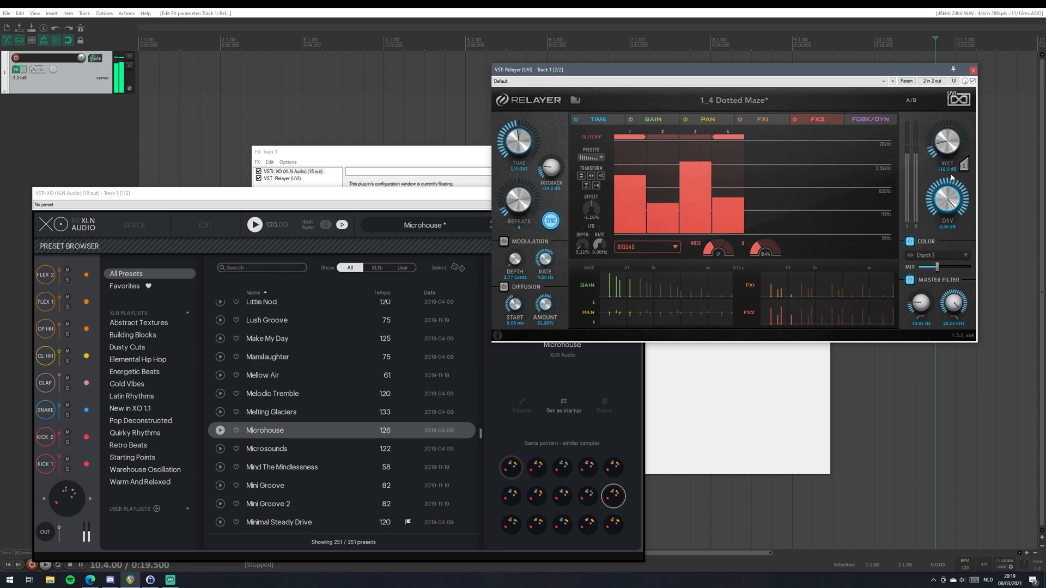
# Change the Color impulse response to the American Tube speaker and slightly raise its mix.
pyautogui.click(946, 256)
pyautogui.moveTo(948, 291)
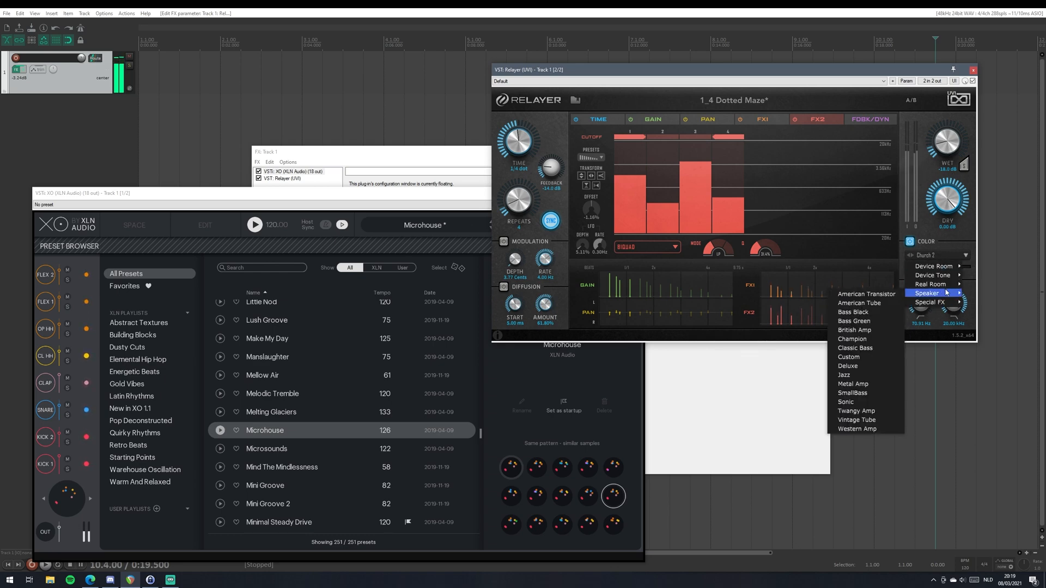
pyautogui.click(872, 296)
pyautogui.moveTo(939, 269); pyautogui.dragTo(948, 270)
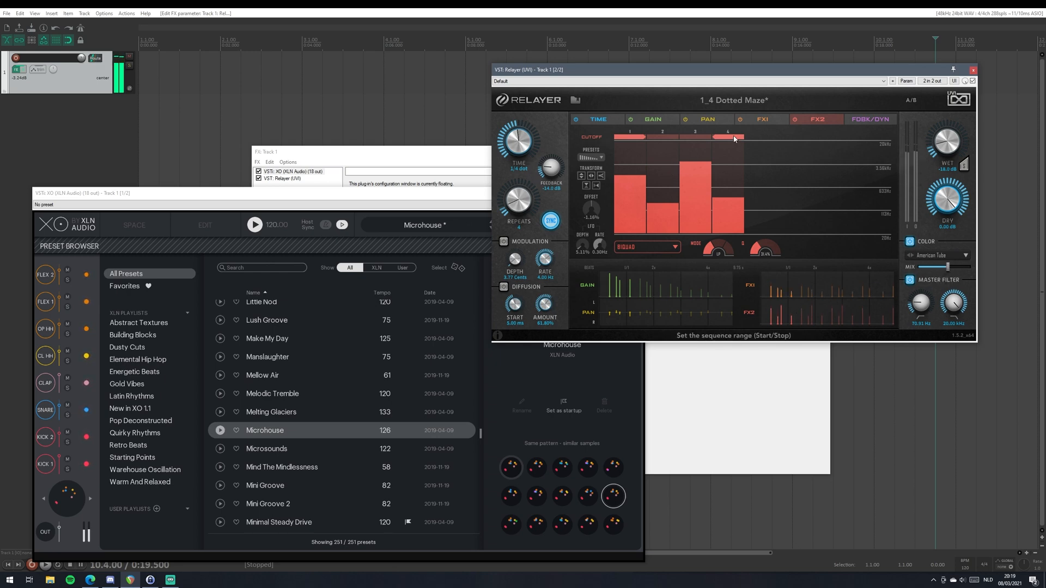
# Increase the repeats to 6 and set the feedback tap to 5.
pyautogui.moveTo(525, 209); pyautogui.dragTo(524, 201)
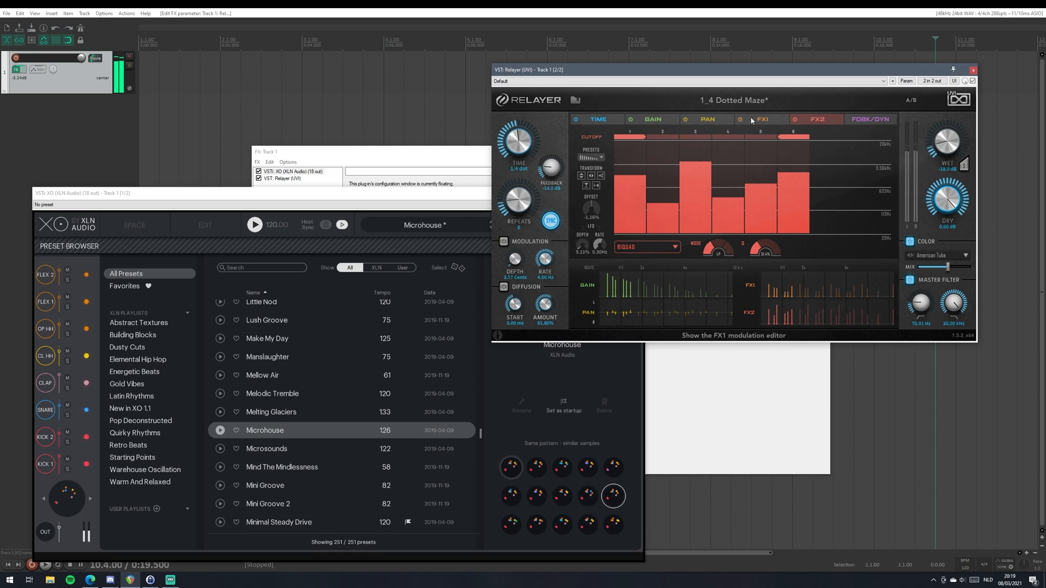
pyautogui.click(864, 119)
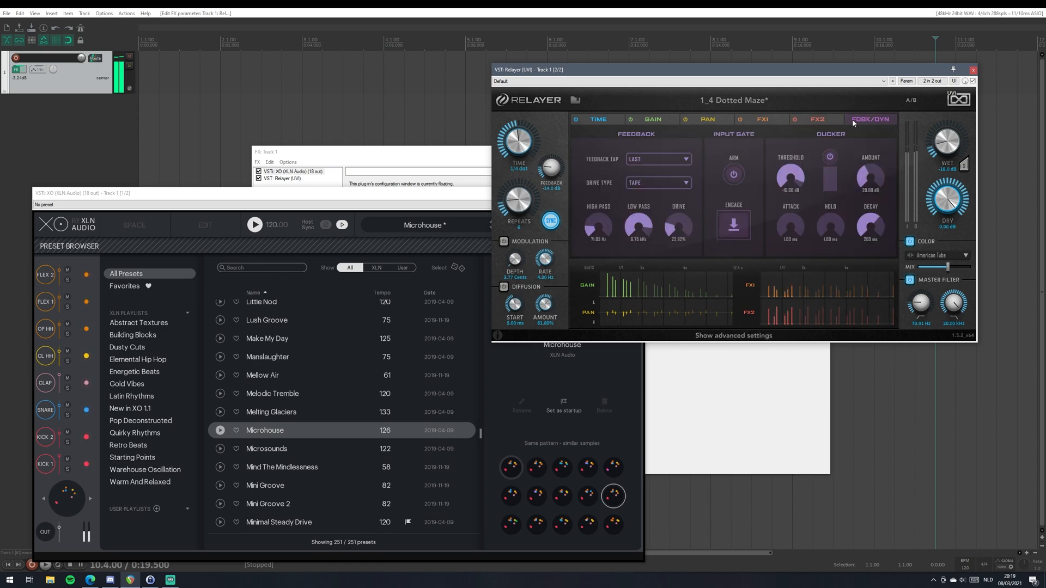
pyautogui.click(659, 158)
pyautogui.click(660, 223)
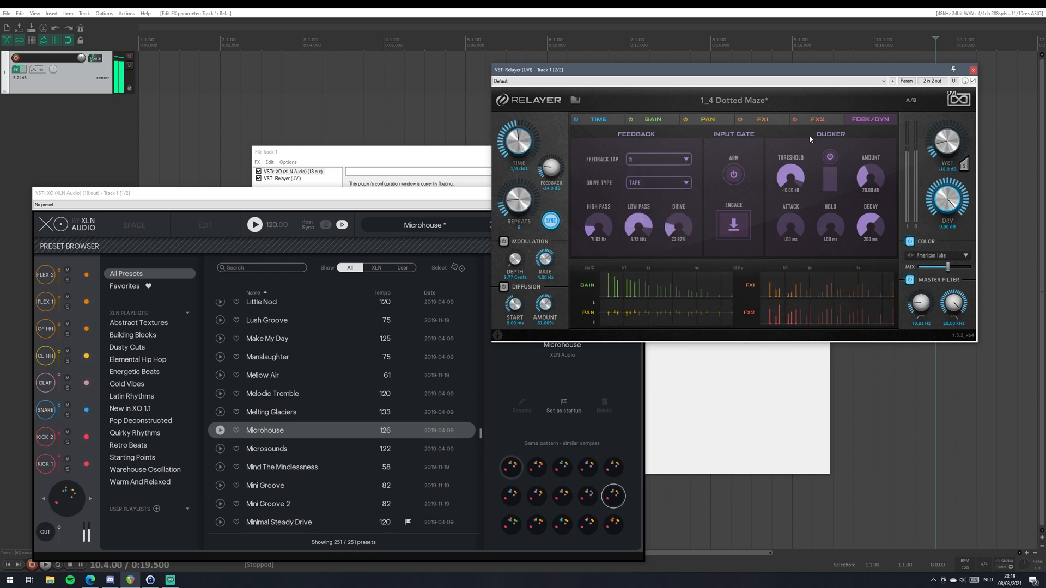
# Turn on the ducker and lower its reduction amount.
pyautogui.click(827, 158)
pyautogui.moveTo(872, 177); pyautogui.dragTo(870, 203)
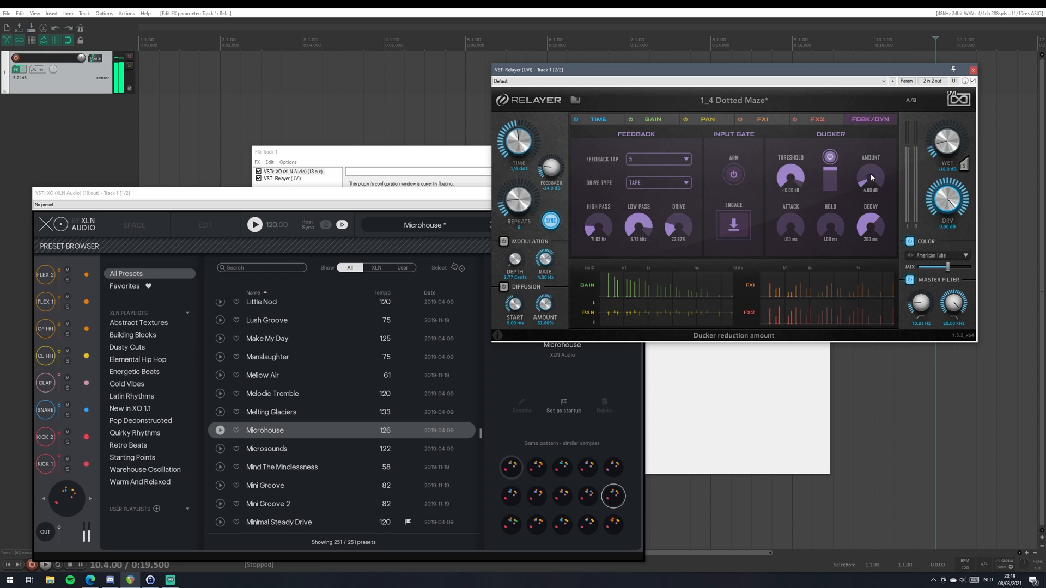
# Fine-tune the ducker's reduction amount.
pyautogui.moveTo(871, 178); pyautogui.dragTo(870, 178)
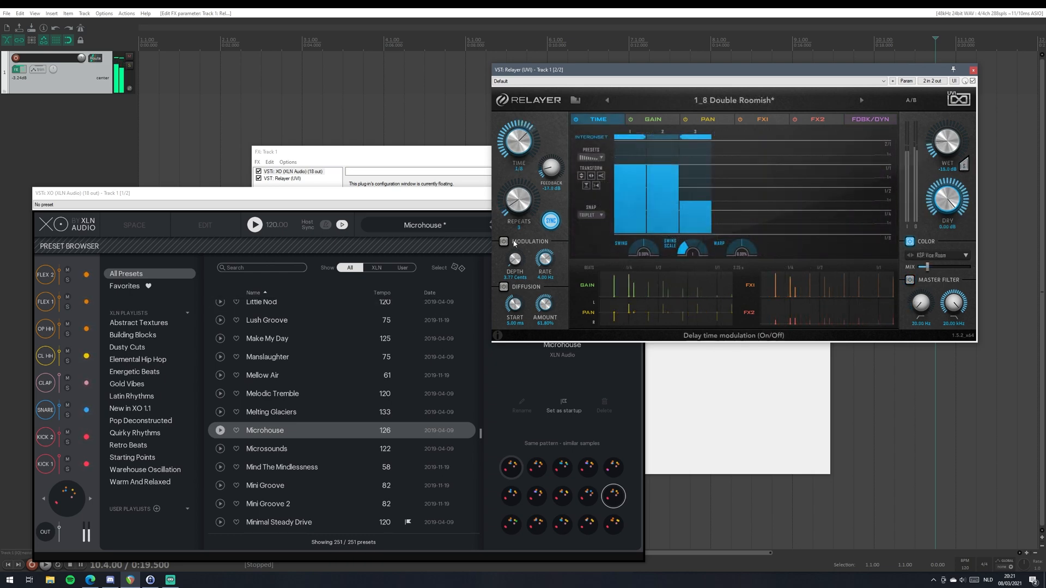
# Audition the Distorded vocal preset in Relayer, and load the Hororoom warp preset.
pyautogui.click(575, 99)
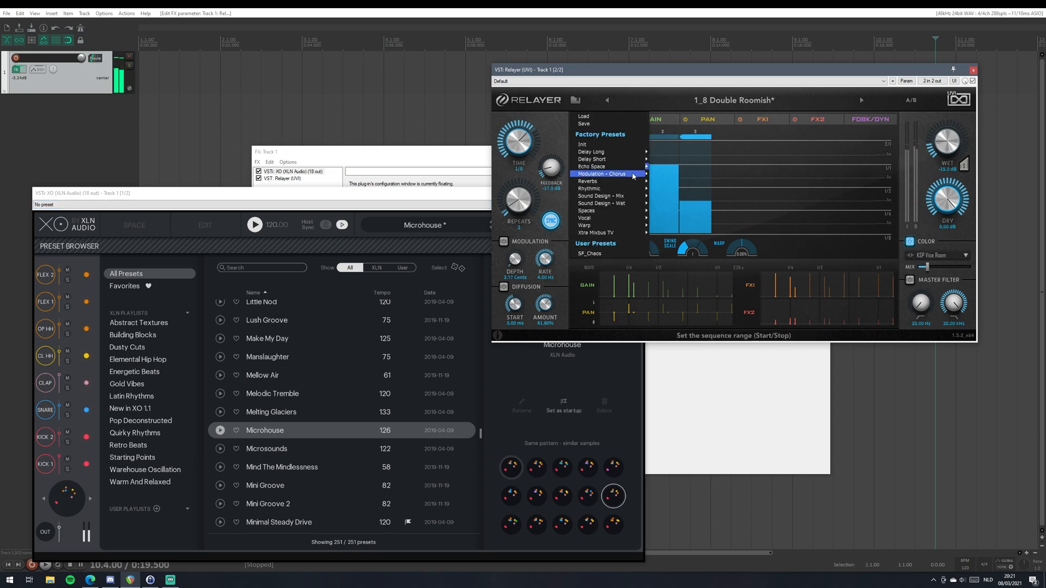
pyautogui.moveTo(619, 216)
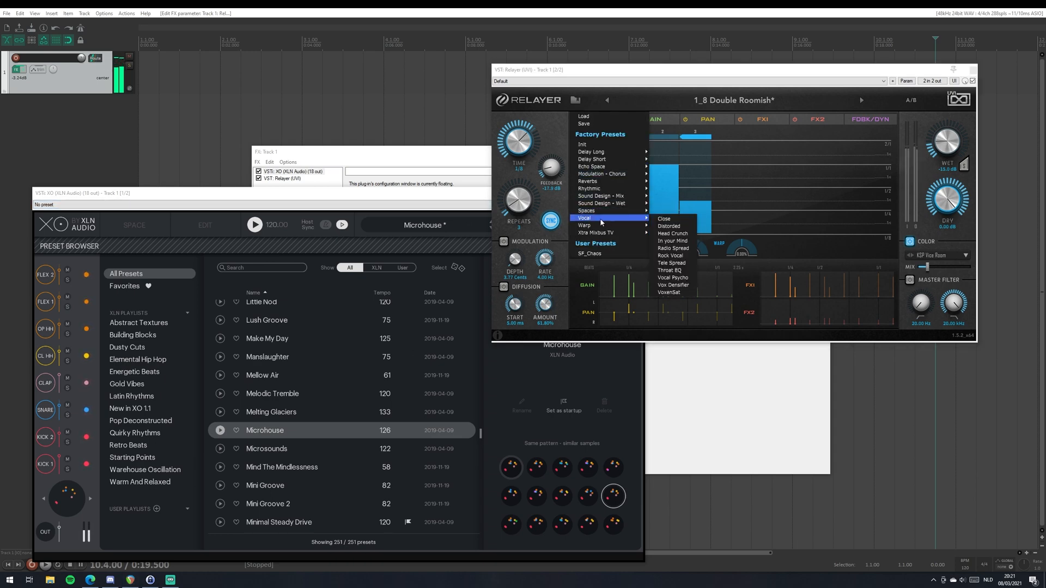
pyautogui.click(664, 226)
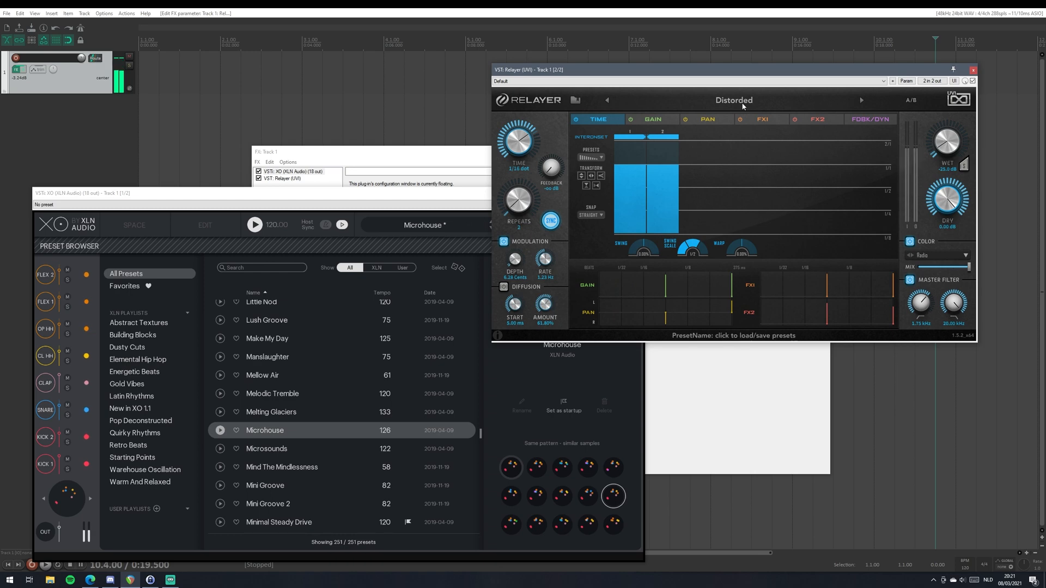
pyautogui.click(743, 103)
pyautogui.moveTo(610, 225)
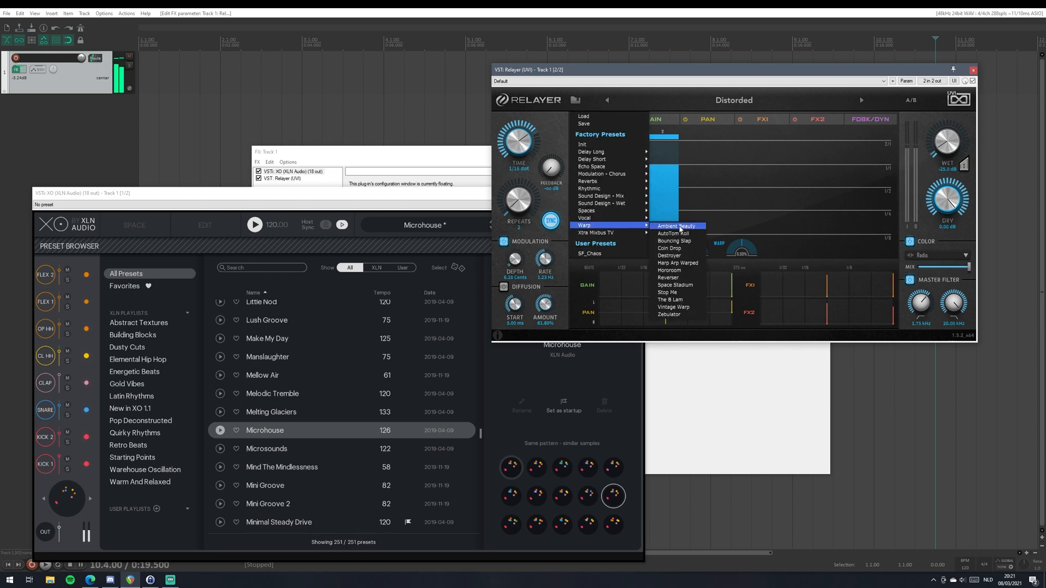
pyautogui.click(682, 274)
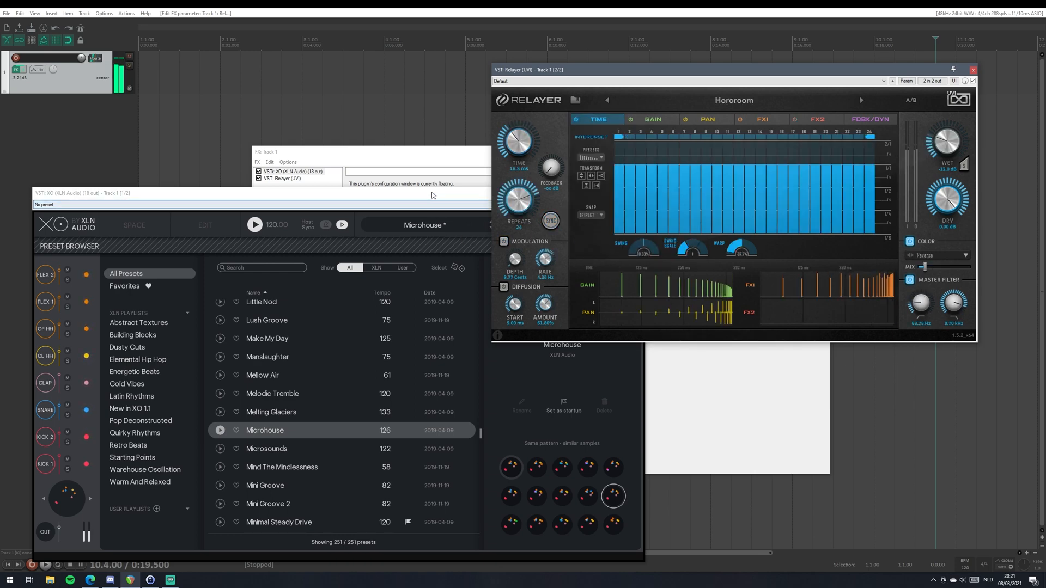
# Load the More Moosebell drum preset in XO and pick the fourth similar-samples variation of its pattern.
pyautogui.click(478, 261)
pyautogui.scroll(-2, 290, 504)
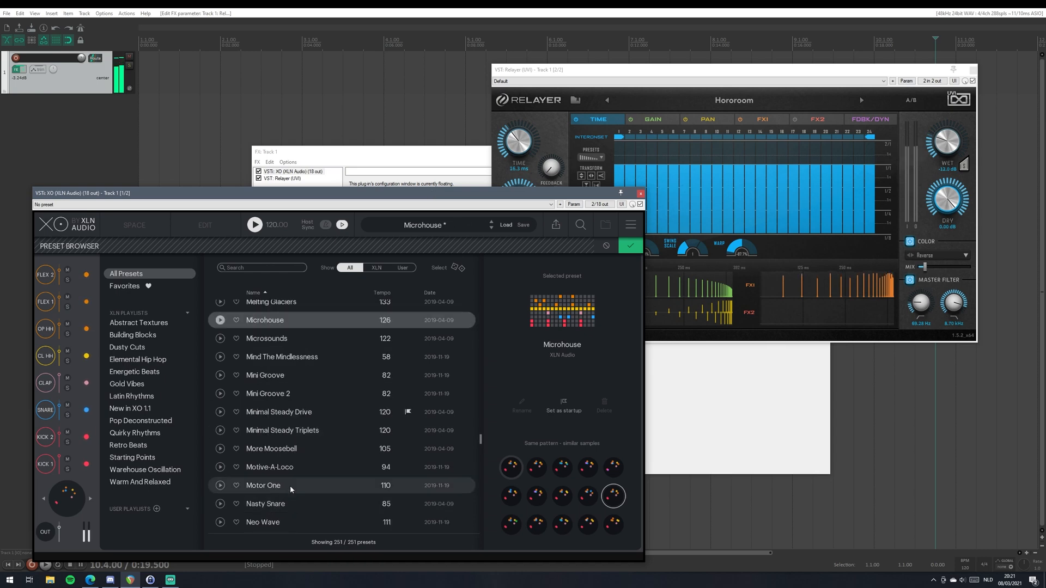
pyautogui.click(290, 449)
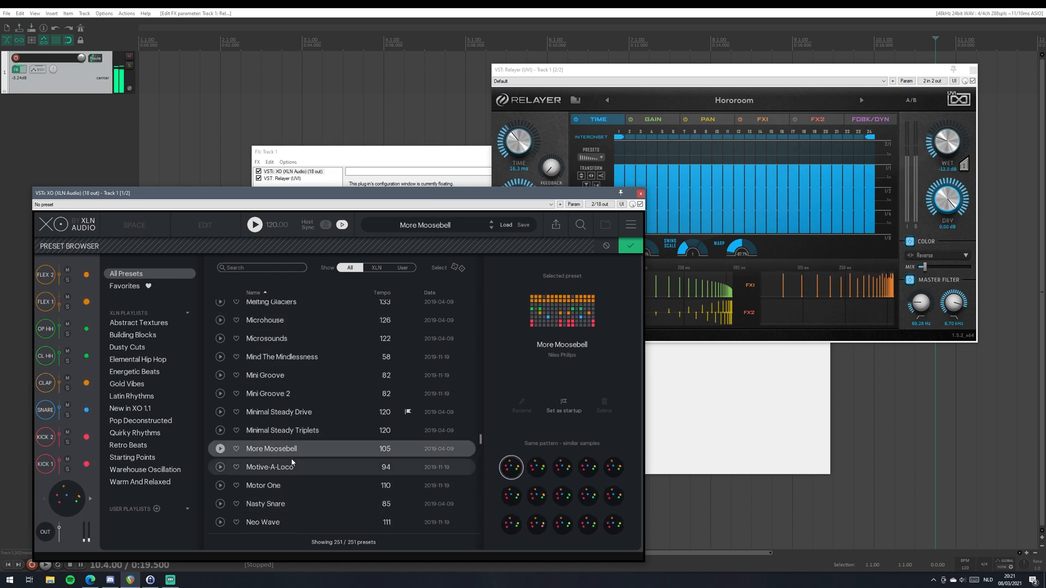
pyautogui.click(593, 472)
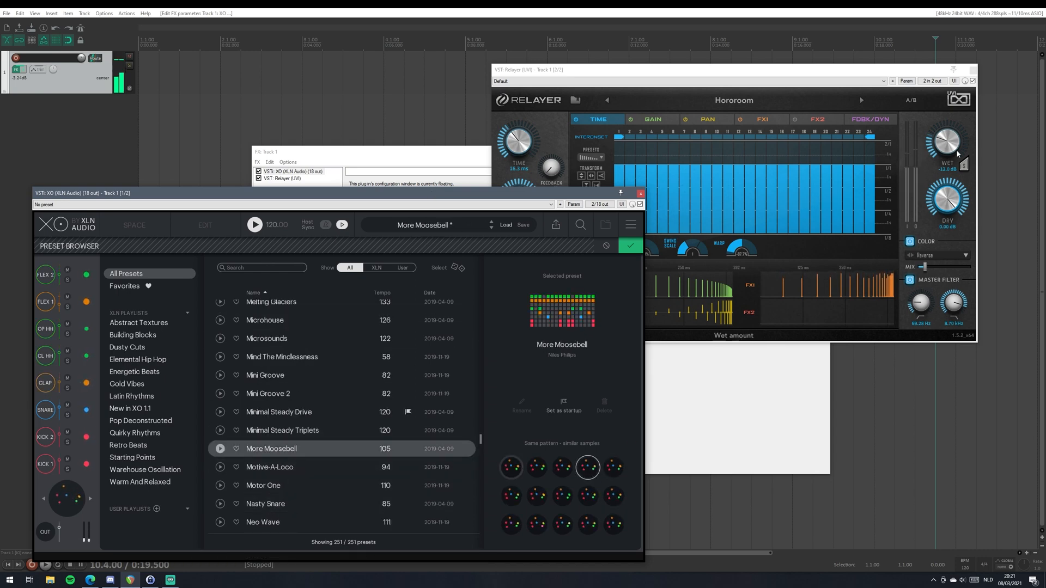
# Solo the wet signal briefly and adjust Relayer's wet amount to about -12 dB.
pyautogui.moveTo(947, 151); pyautogui.dragTo(937, 158)
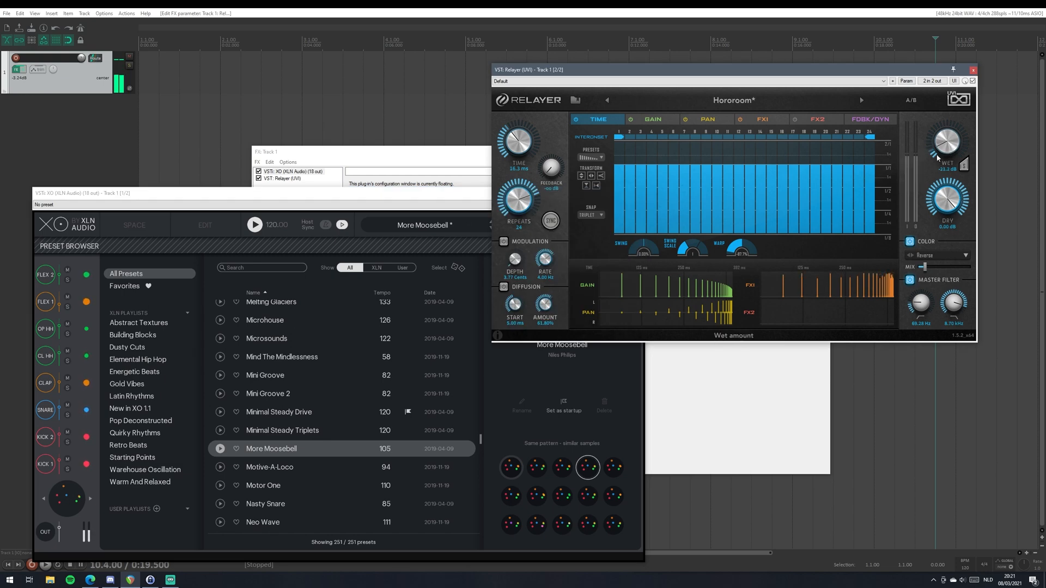
pyautogui.click(965, 167)
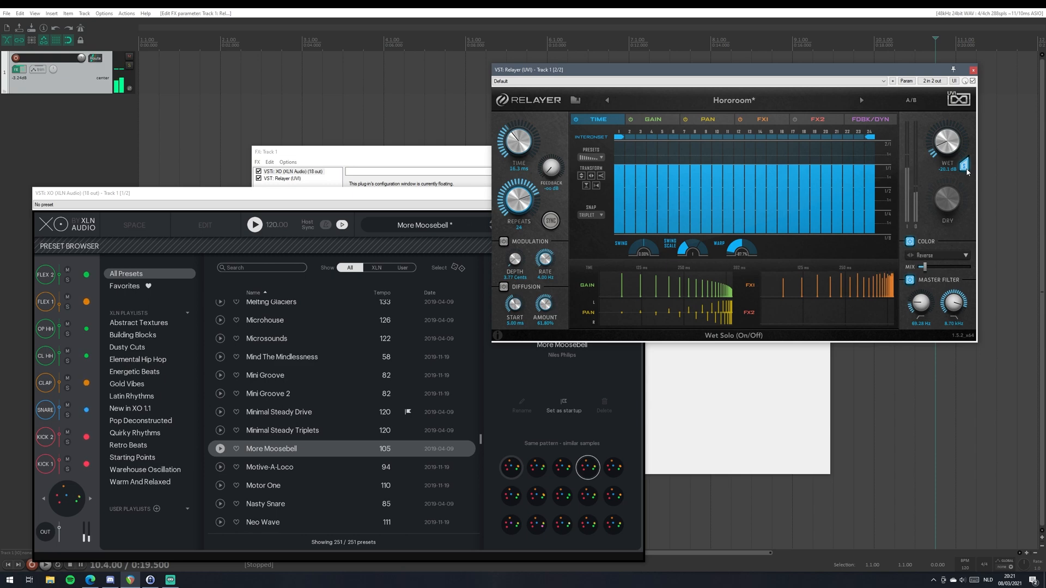
pyautogui.click(965, 168)
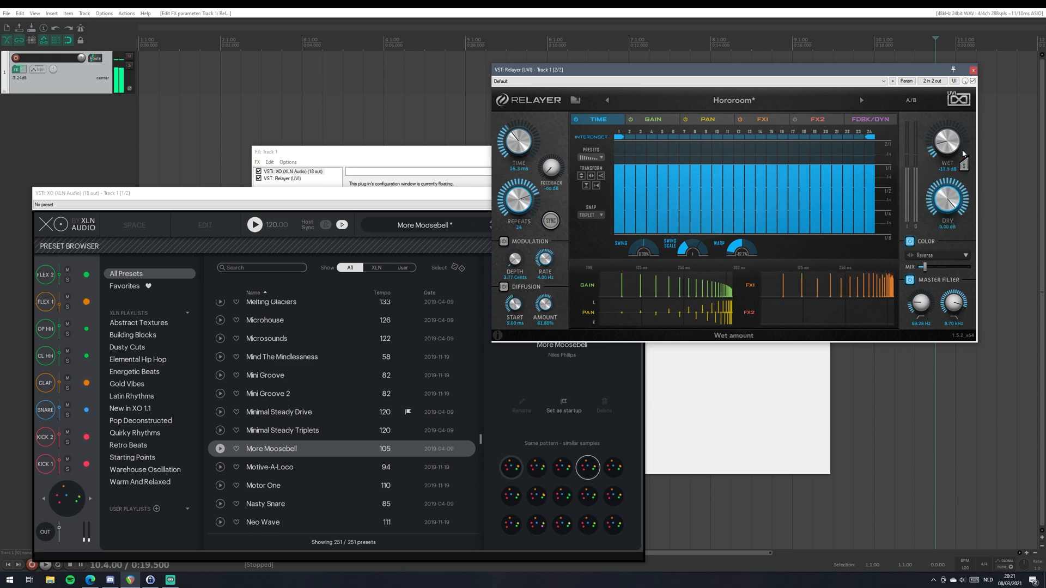
pyautogui.moveTo(959, 146); pyautogui.dragTo(958, 133)
# Bypass Relayer and audition other similar-samples variations of the More Moosebell and Neo Wave drum presets in XO.
pyautogui.click(972, 82)
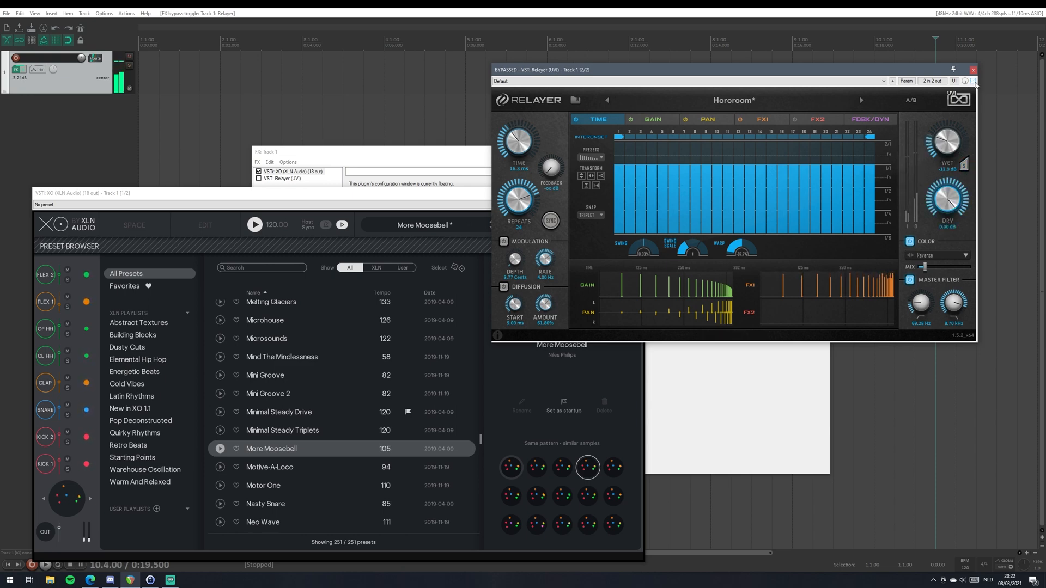
pyautogui.click(582, 501)
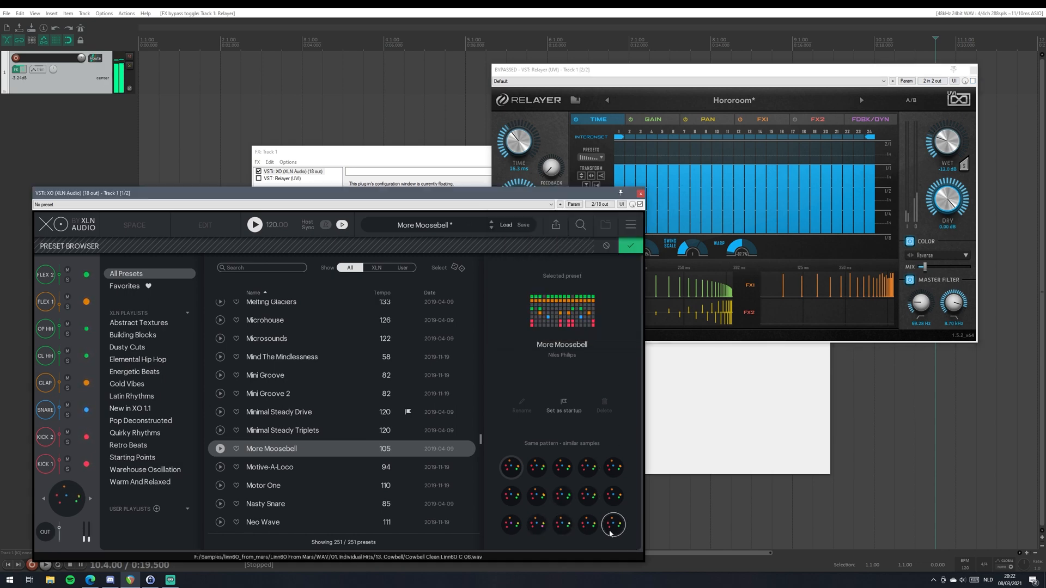
pyautogui.scroll(-2, 321, 460)
pyautogui.click(297, 452)
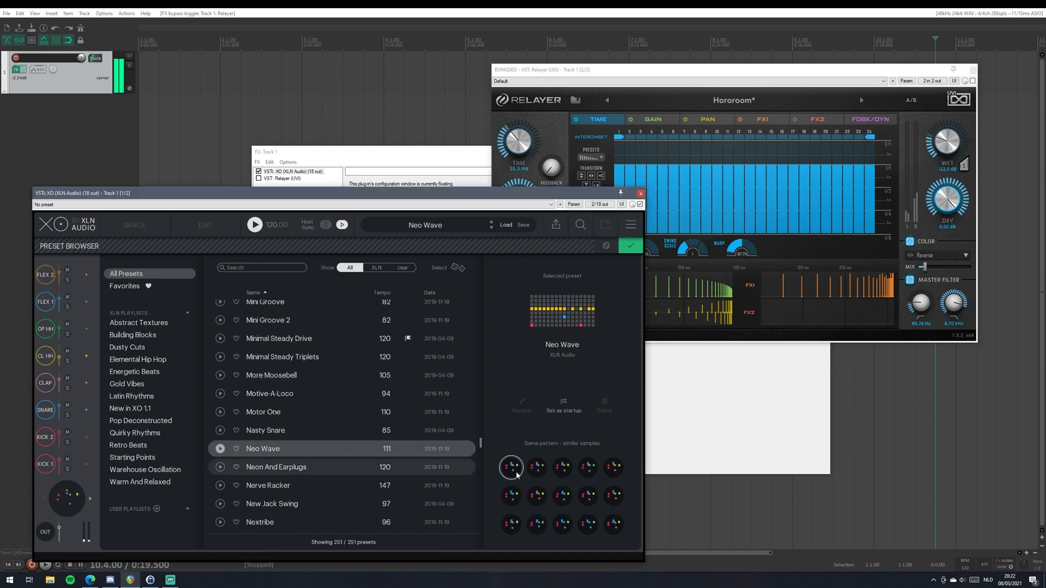
pyautogui.click(586, 473)
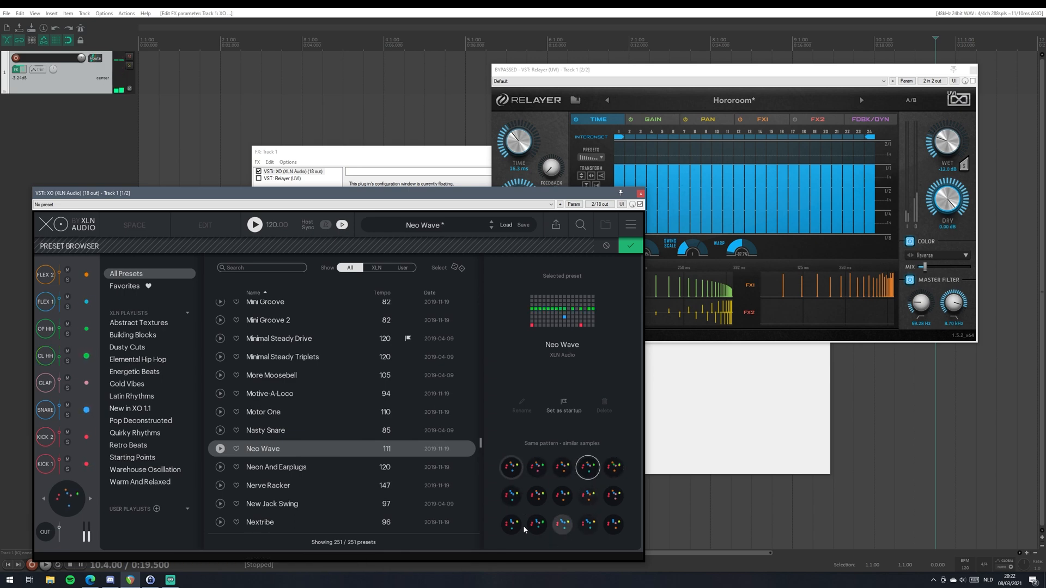
# Load the Nerve Racker drum preset in XO and re-enable Relayer.
pyautogui.click(305, 486)
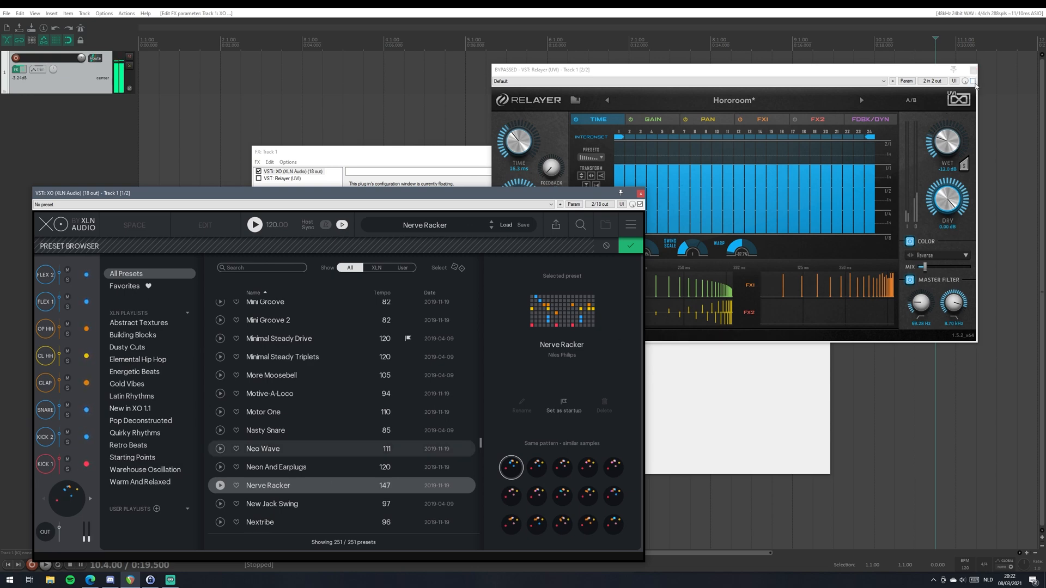
pyautogui.click(972, 81)
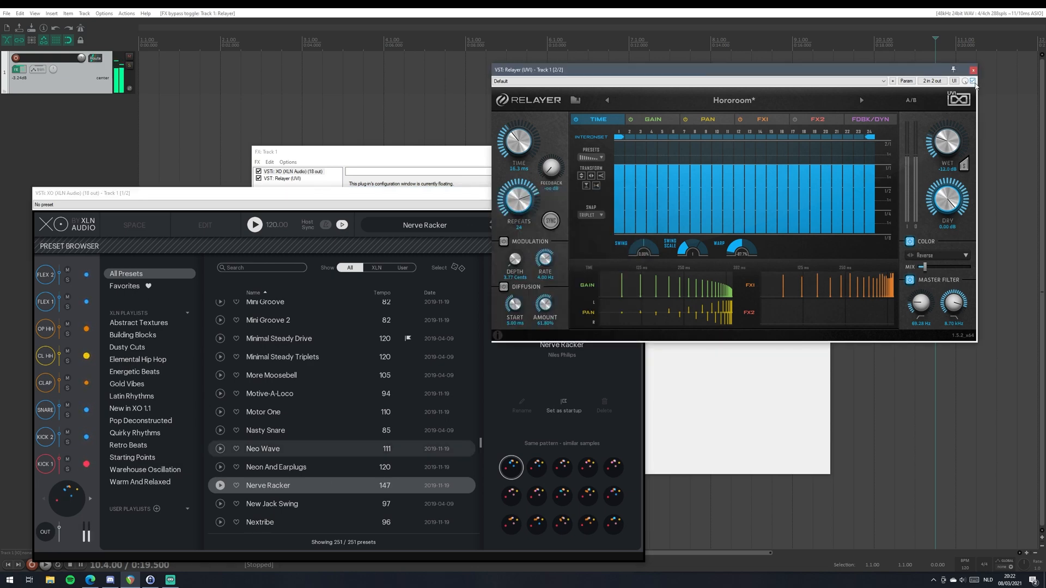
# Load the 1_8dot Long Feedback preset from Relayer's Delay Long factory presets.
pyautogui.click(758, 102)
pyautogui.moveTo(621, 160)
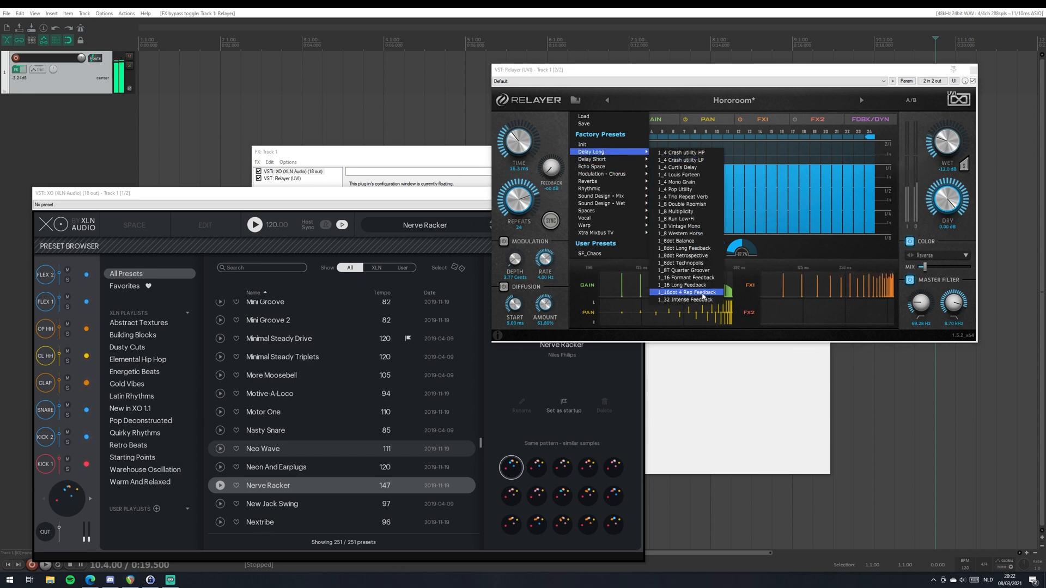
pyautogui.click(687, 249)
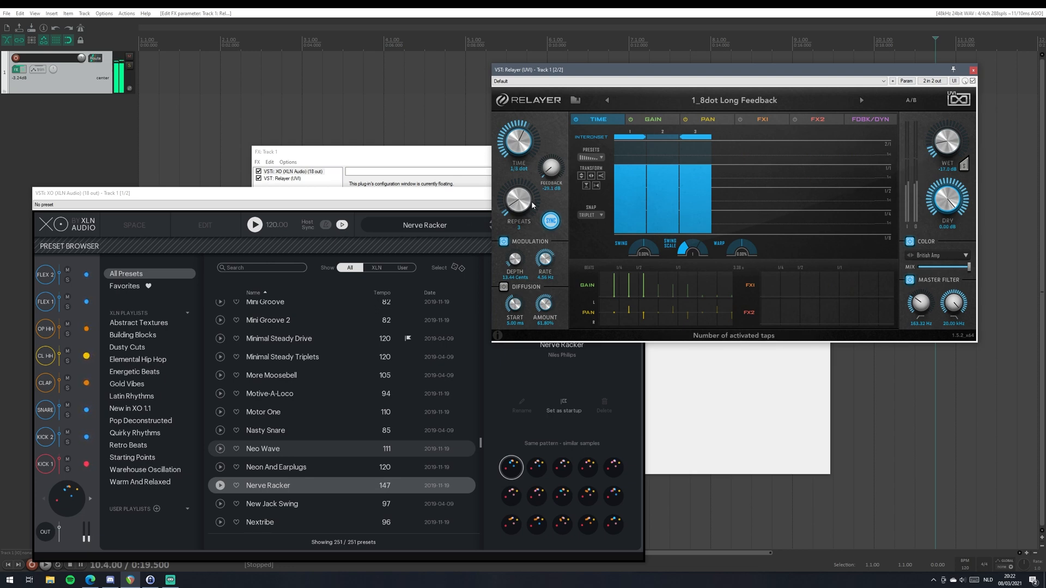
# Shorten and lengthen the second tap in the time sequence, and show the gain sequence.
pyautogui.moveTo(669, 192); pyautogui.dragTo(659, 210)
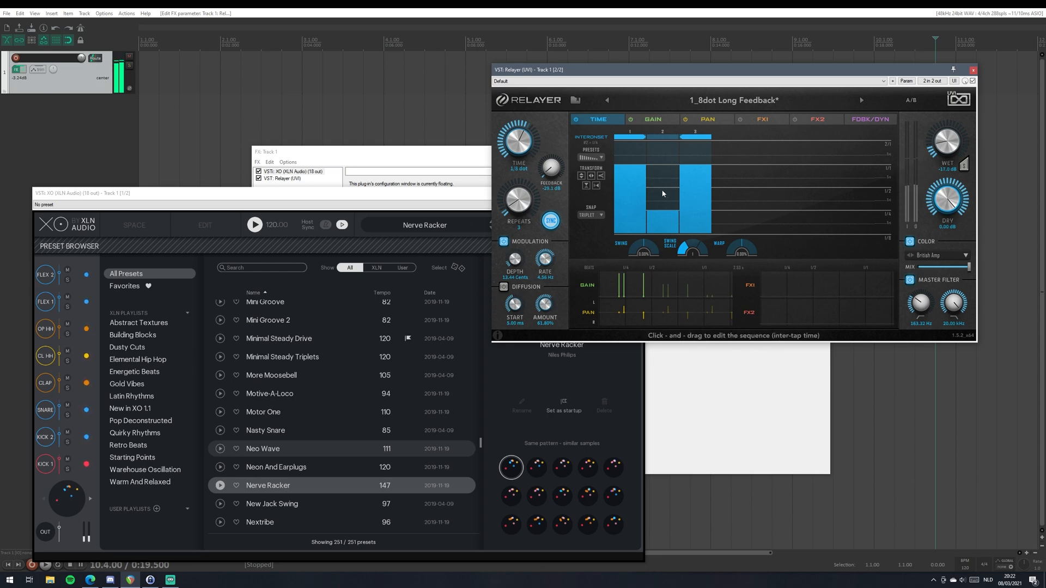
pyautogui.moveTo(664, 210); pyautogui.dragTo(659, 187)
pyautogui.click(652, 118)
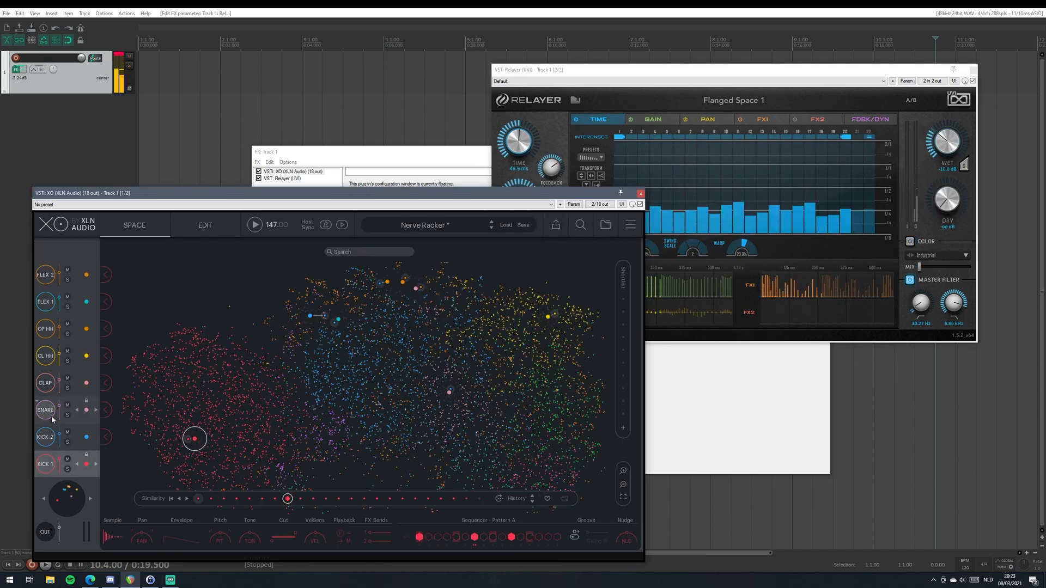
# Play the closed hi-hat, open hi-hat and Flex 2 samples through the Flanged Space 1 preset.
pyautogui.click(45, 357)
pyautogui.click(44, 330)
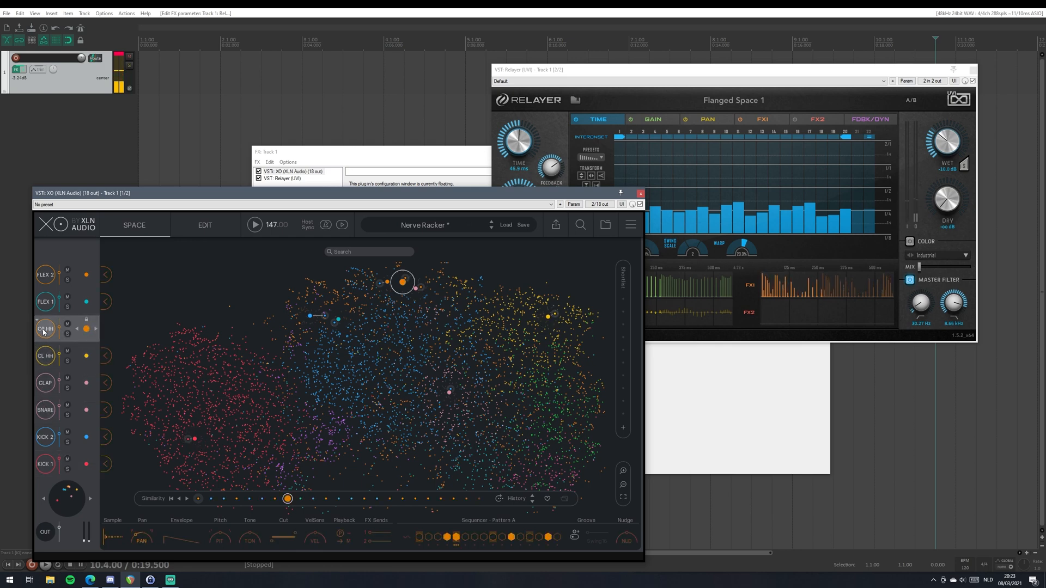
pyautogui.click(46, 275)
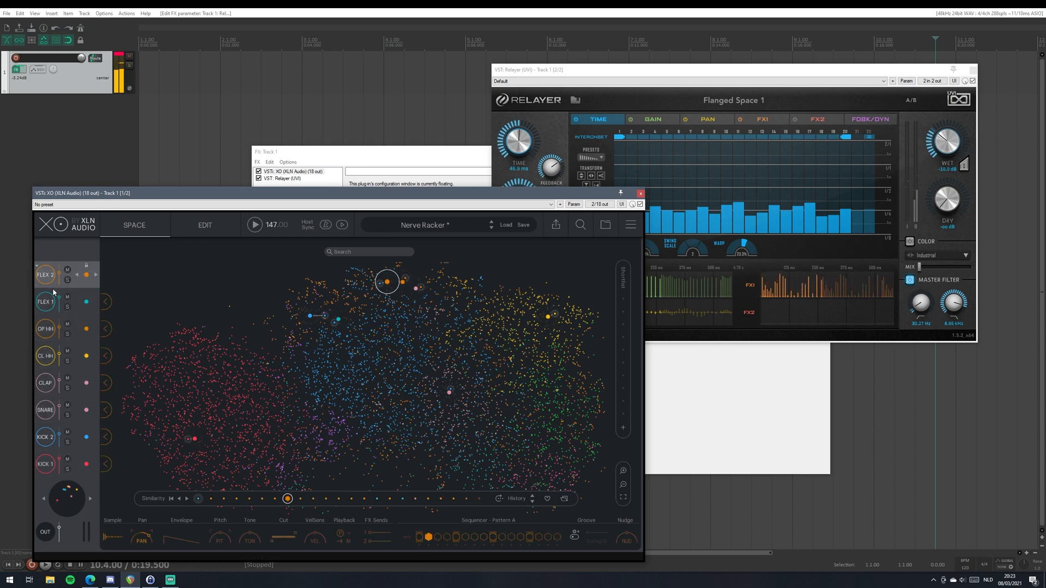
# Load the Flanged Space 2 preset and play the kick, snare, closed hi-hat and Flex 2 samples through it.
pyautogui.click(861, 101)
pyautogui.click(44, 463)
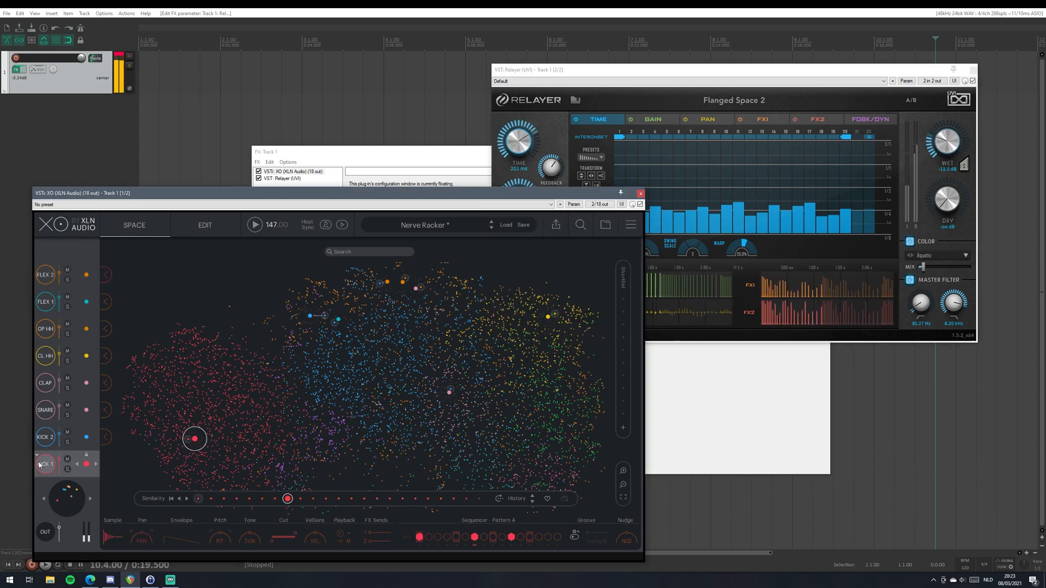
pyautogui.click(48, 415)
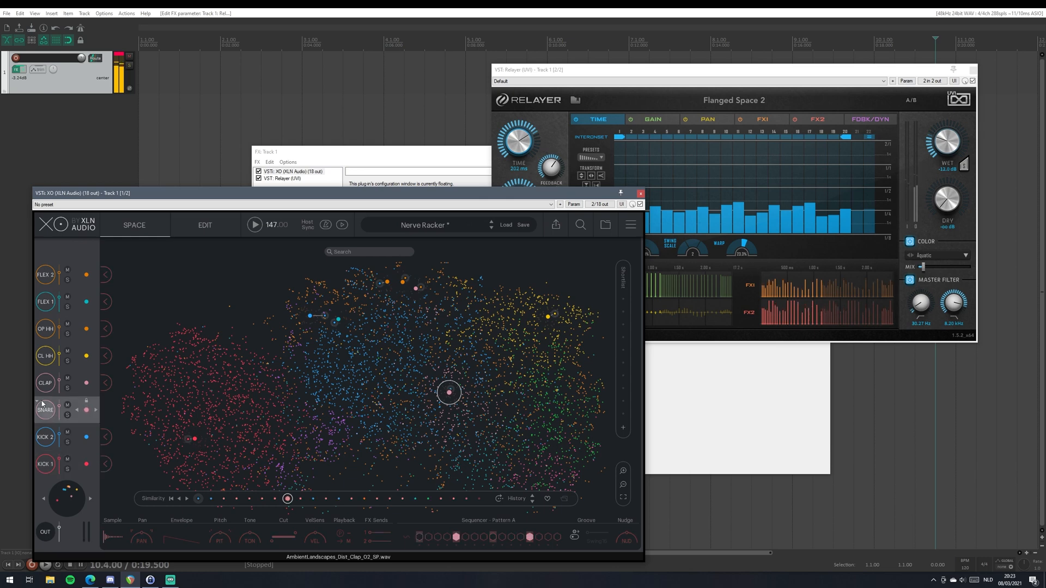
pyautogui.click(44, 360)
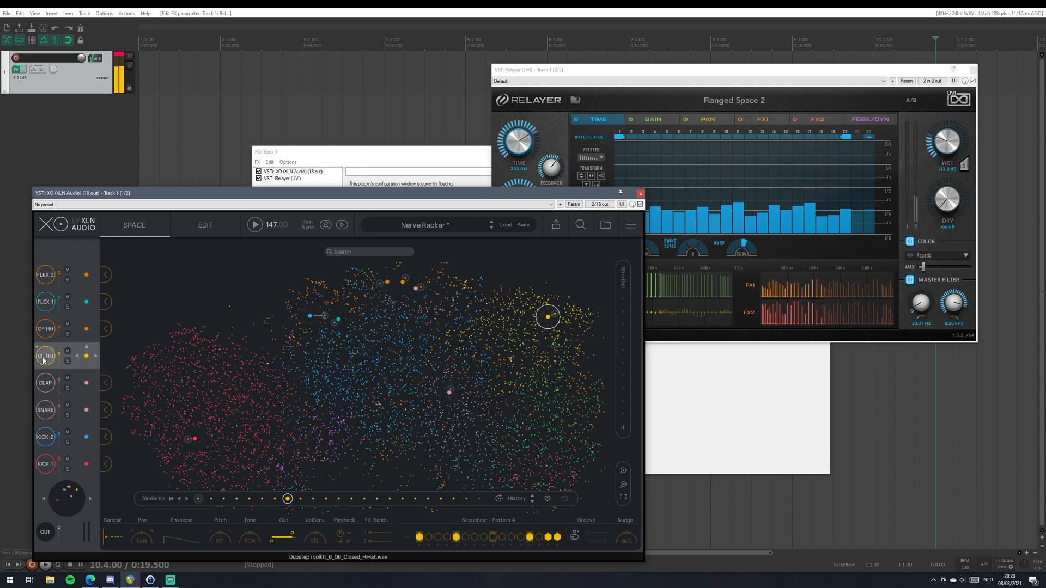
pyautogui.click(46, 471)
pyautogui.click(46, 435)
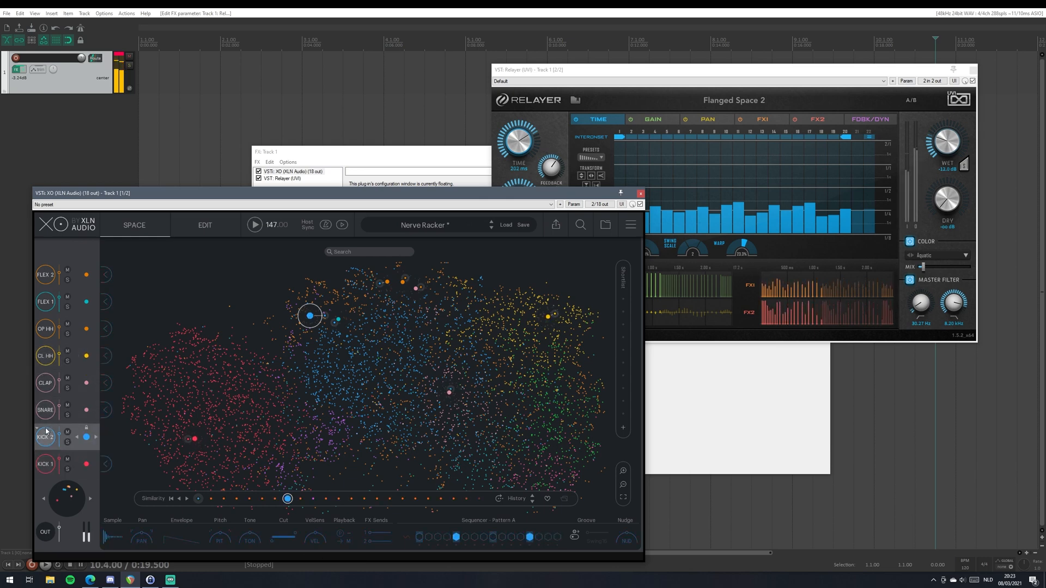
pyautogui.click(44, 358)
pyautogui.click(47, 276)
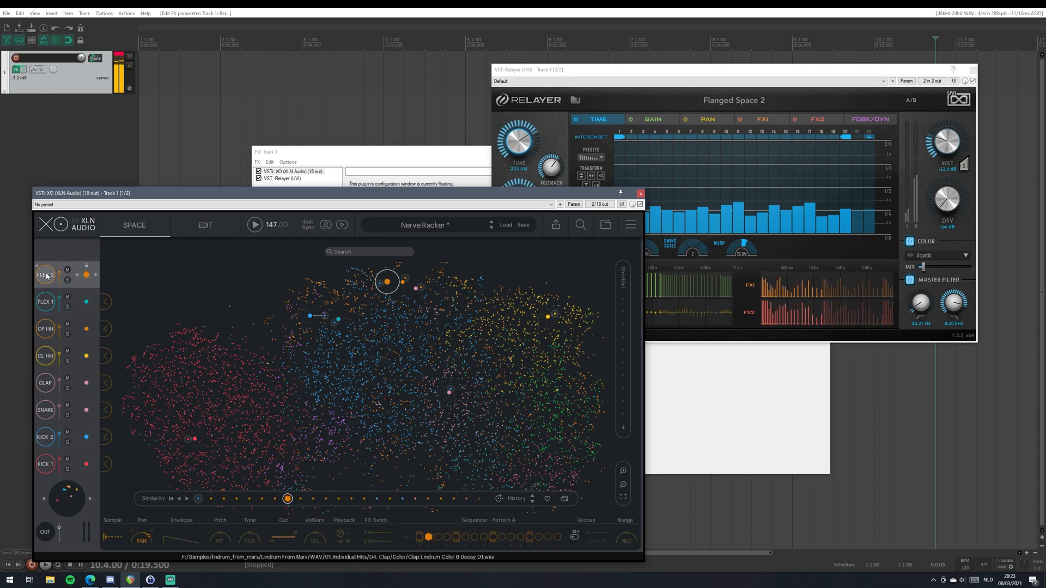
pyautogui.click(45, 464)
pyautogui.click(46, 437)
pyautogui.click(46, 355)
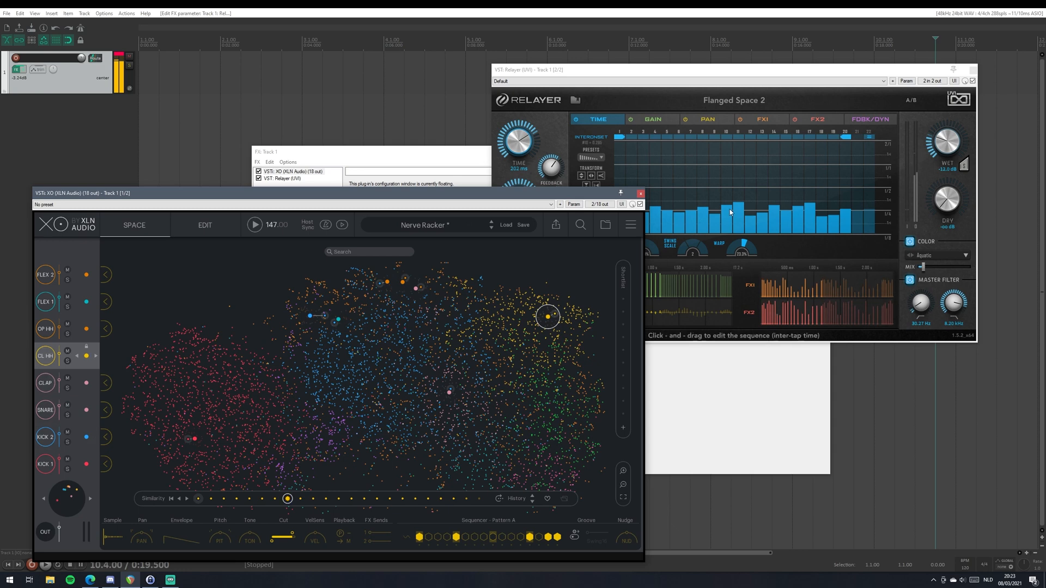
# Load the Hit And Run preset in Relayer and play the Kick 1 sample through it.
pyautogui.click(864, 98)
pyautogui.click(864, 98)
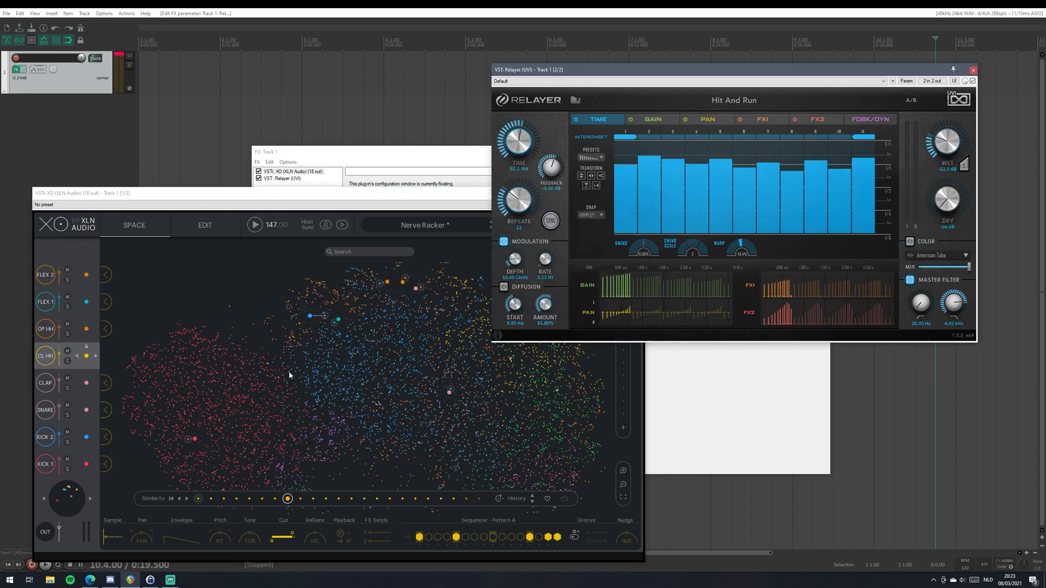
pyautogui.click(46, 464)
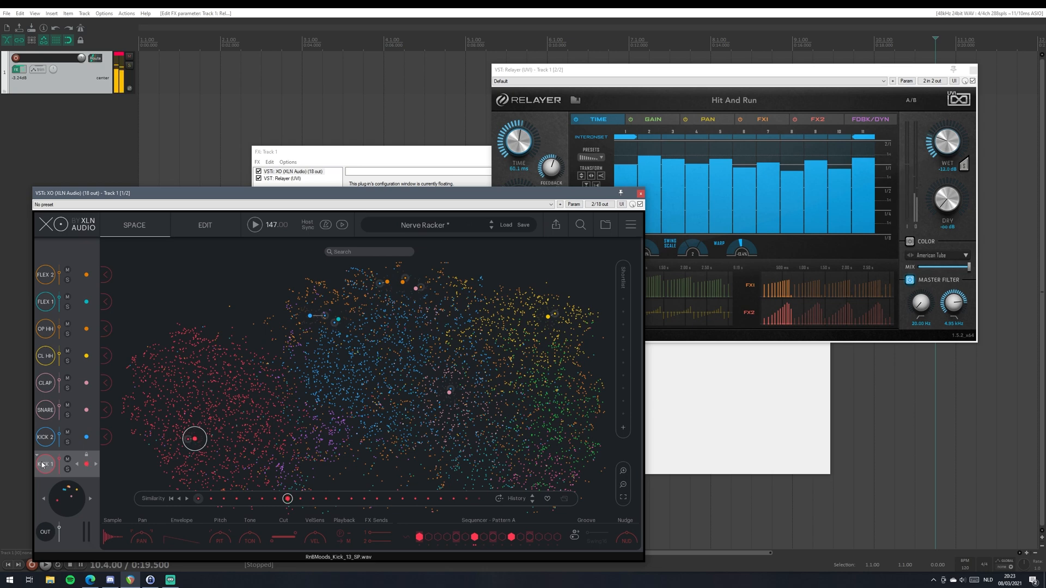
# Play Kick 1 with Relayer bypassed for comparison, and play Kick 2 with Relayer re-enabled.
pyautogui.click(973, 81)
pyautogui.click(47, 472)
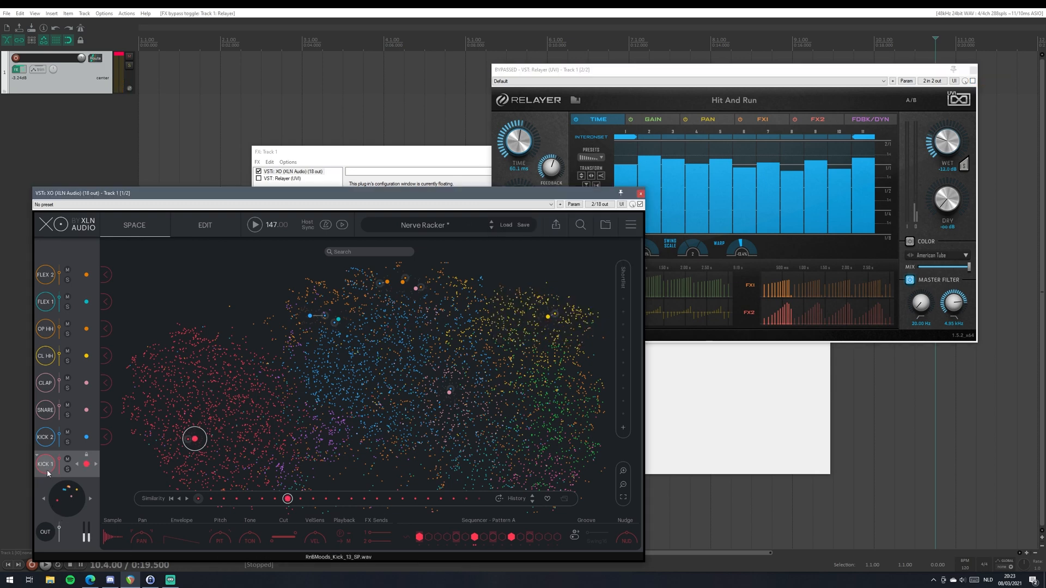
pyautogui.click(972, 81)
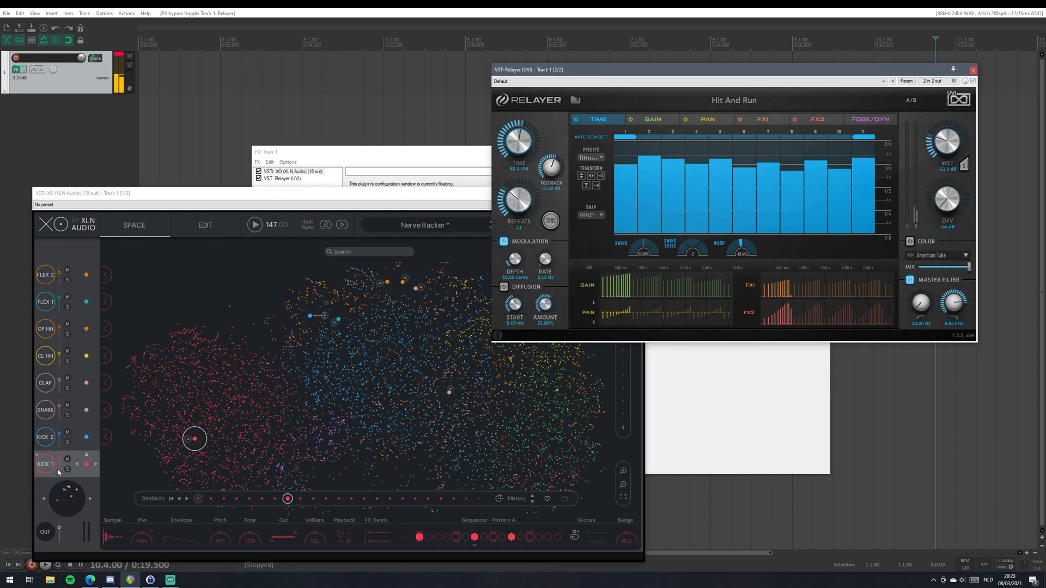
pyautogui.click(46, 438)
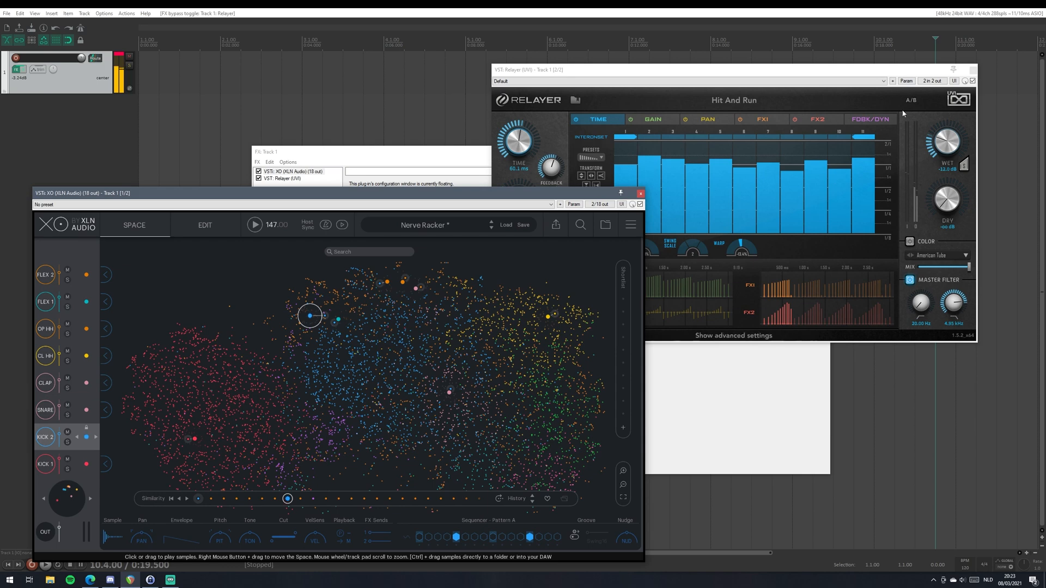
# Step Relayer from Hit And Run to the Minor7 Cloud 1 preset and on to the one after it.
pyautogui.click(861, 102)
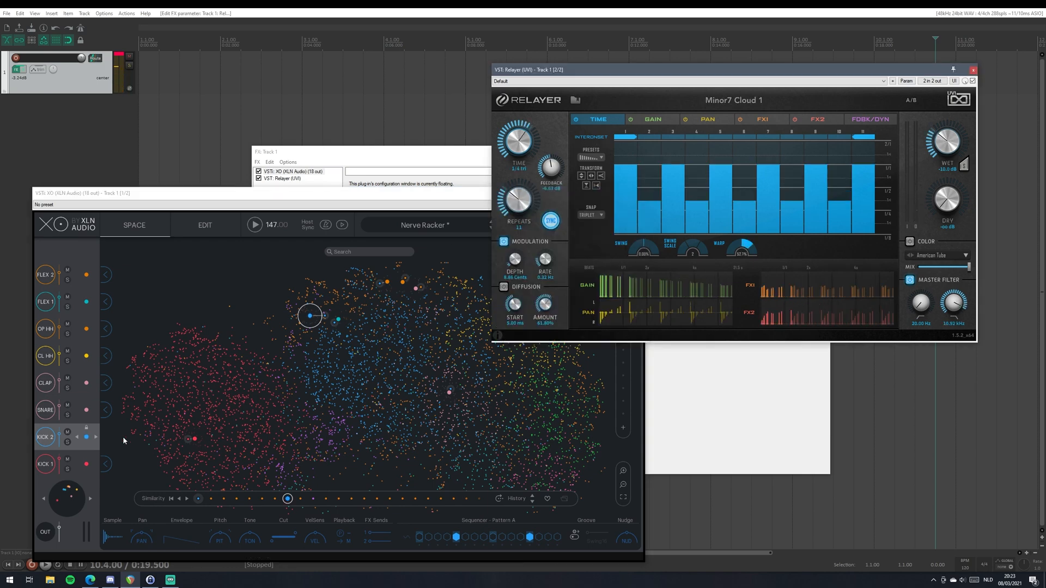
pyautogui.click(862, 103)
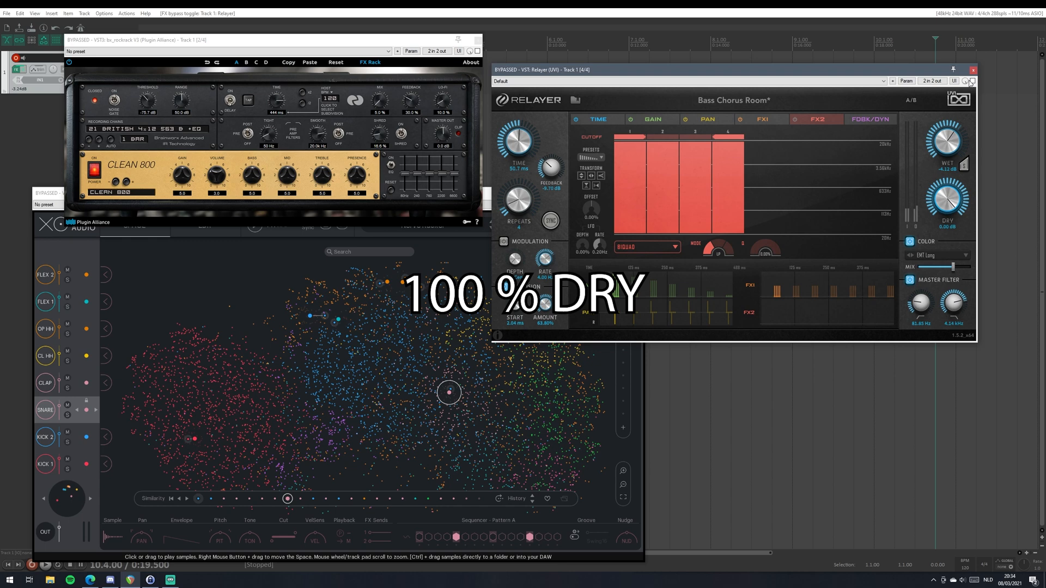
# Enable the bx_rockrack amp and audition successive Relayer presets, including Wholetone Valley, Bright Small and Cathedral 1.
pyautogui.click(477, 51)
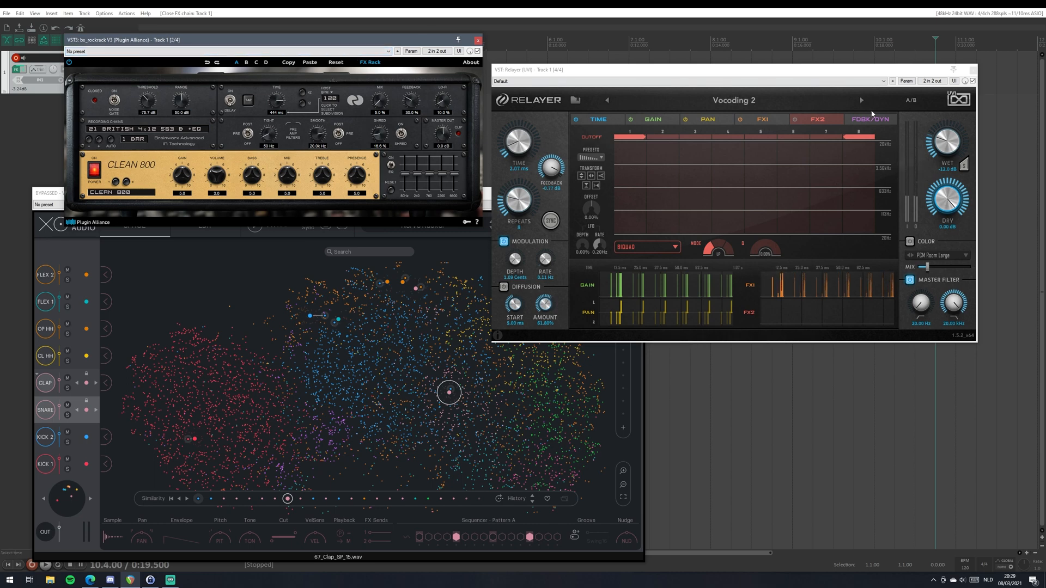
pyautogui.click(857, 100)
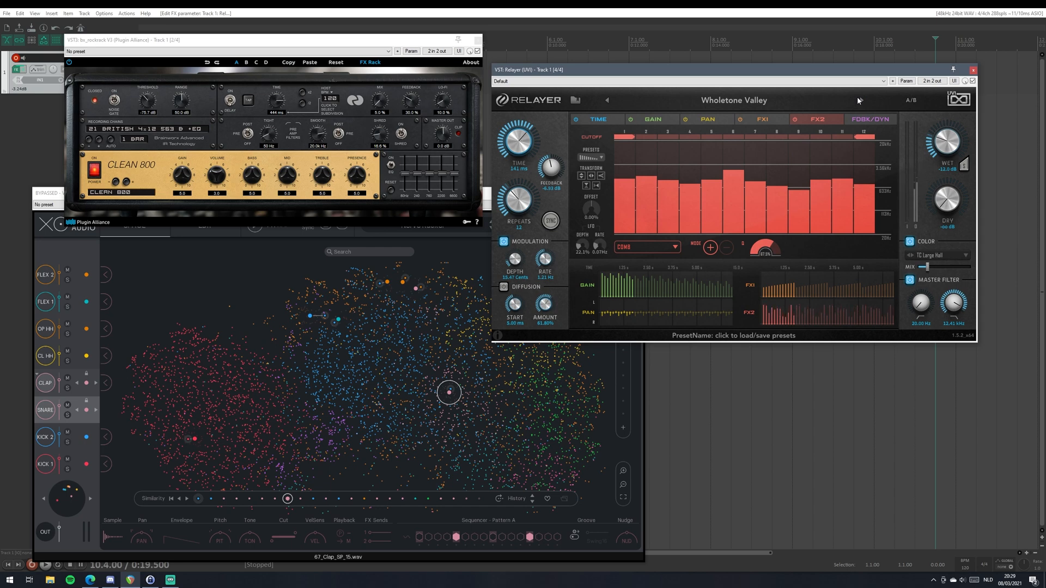
pyautogui.click(859, 100)
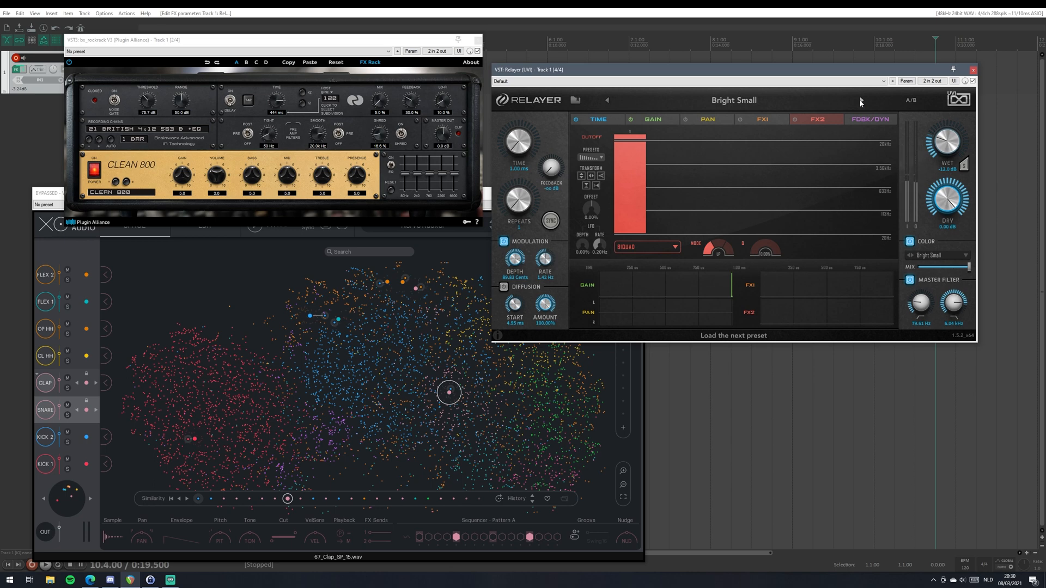
pyautogui.click(860, 101)
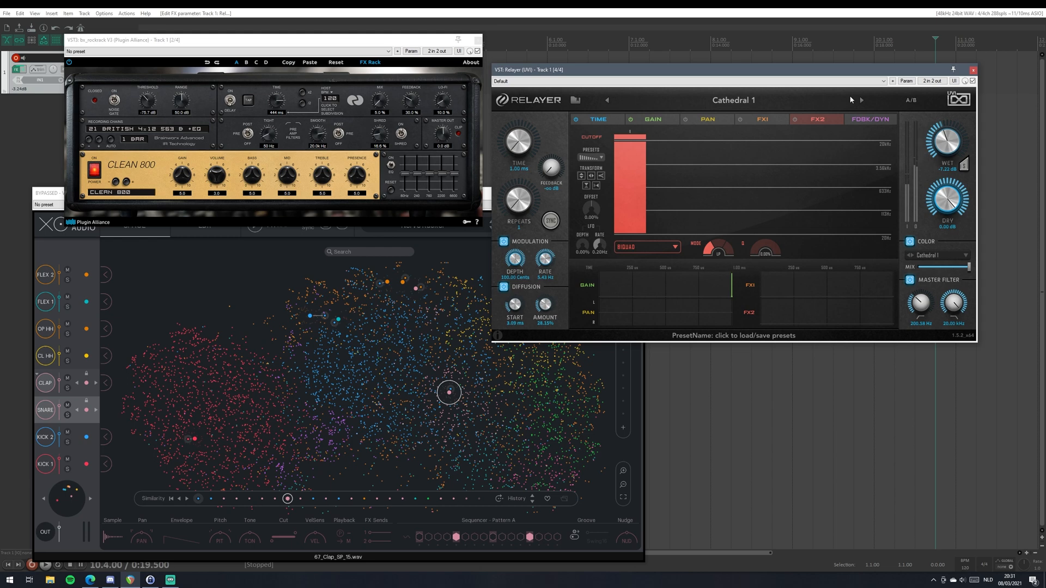
# Load the Deluxe Verb factory preset in Relayer, advance through the following presets to Phil C Snare, and reopen the preset list.
pyautogui.click(575, 100)
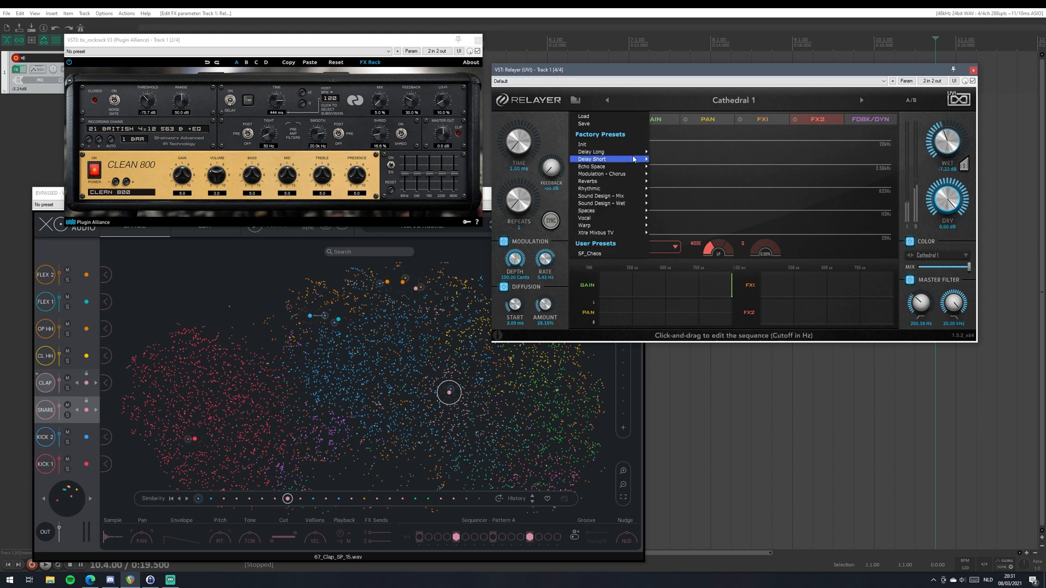
pyautogui.moveTo(633, 159)
pyautogui.click(734, 195)
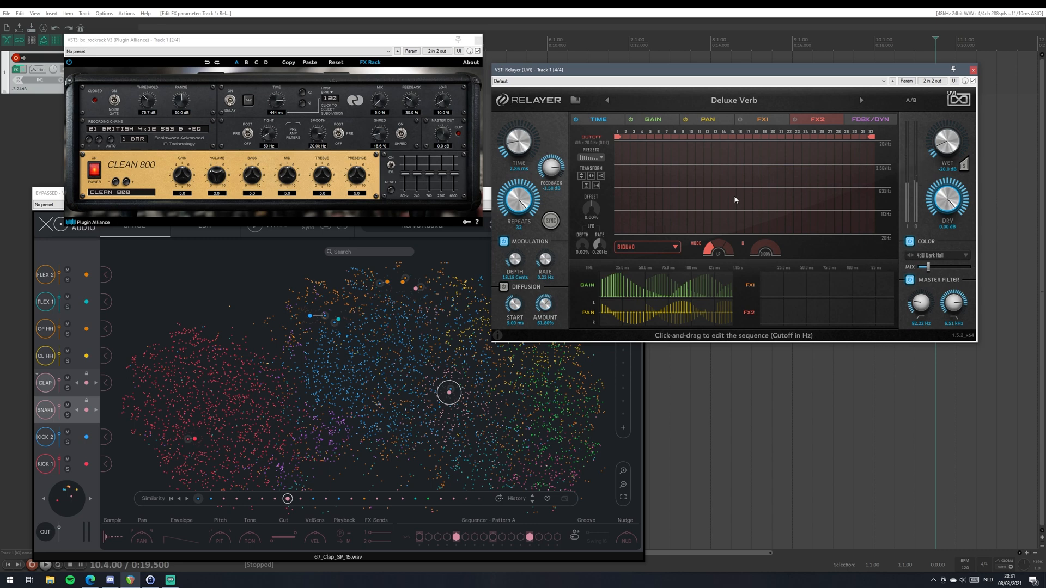
pyautogui.click(861, 101)
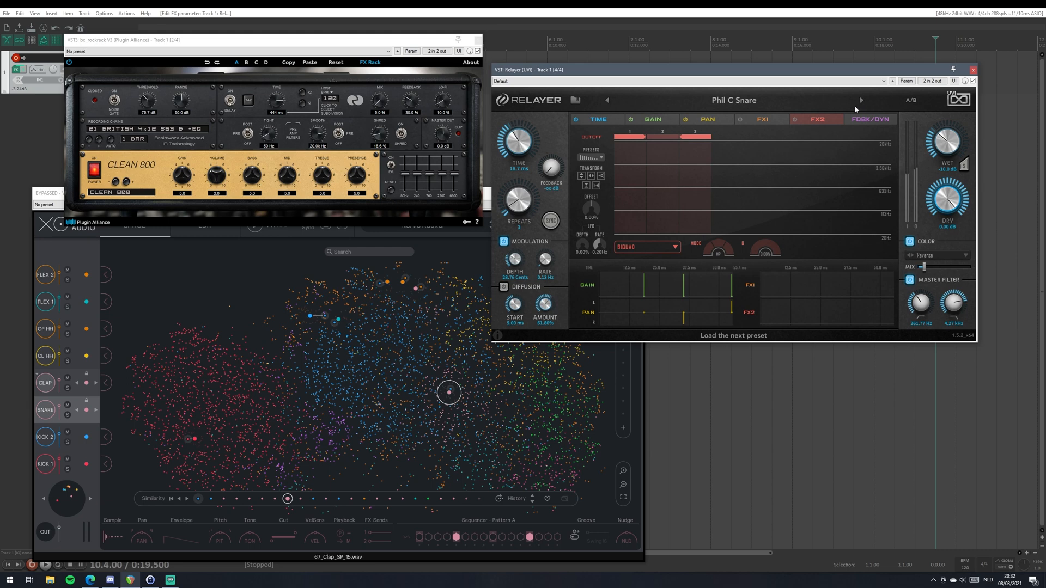
pyautogui.click(732, 100)
pyautogui.moveTo(621, 164)
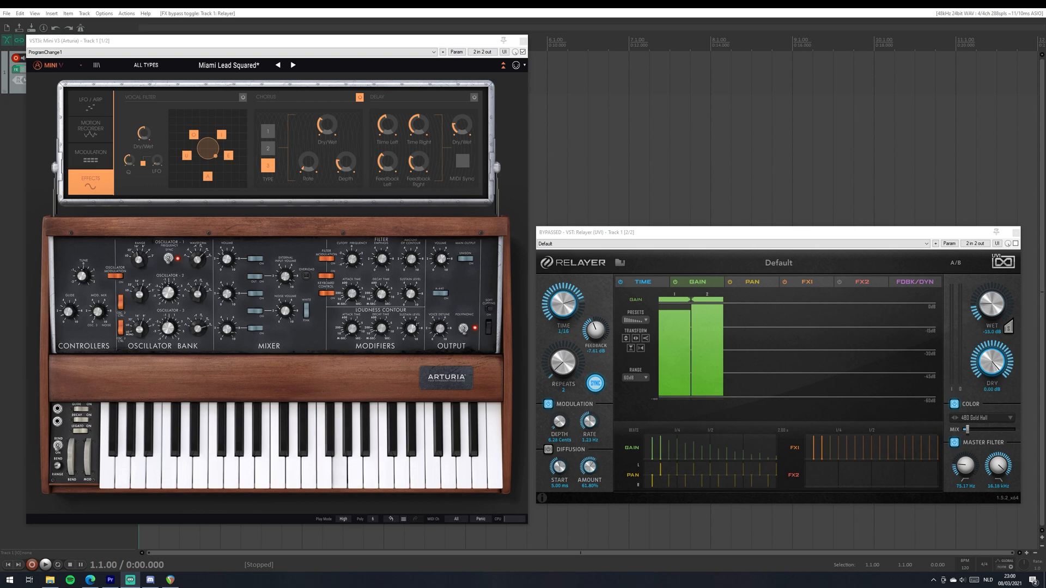
# Enable Relayer on the Mini V synth track and load the Delay Long preset 1_8dot Technopolis.
pyautogui.click(1016, 243)
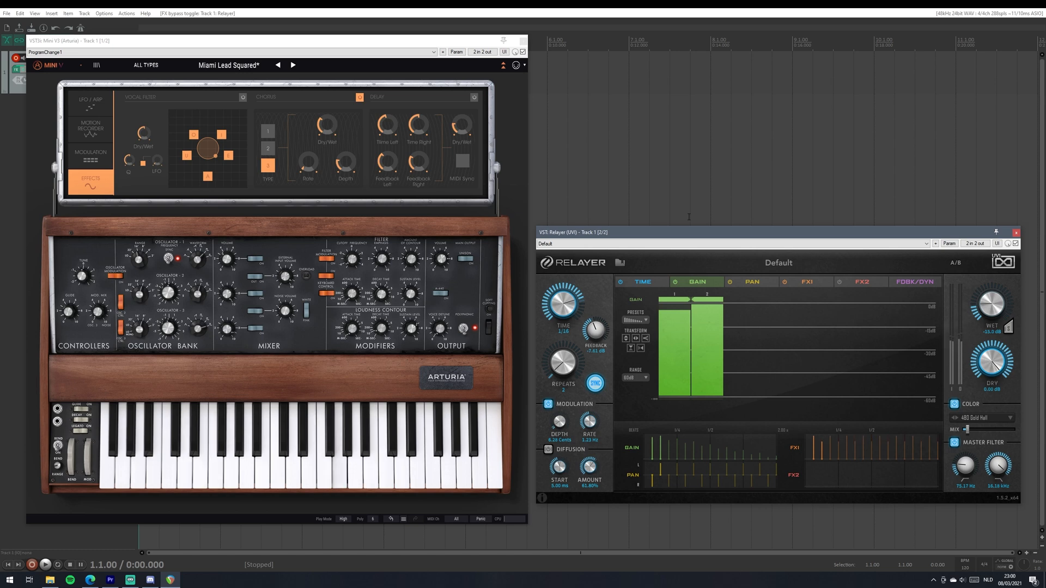
pyautogui.click(767, 264)
pyautogui.moveTo(663, 323)
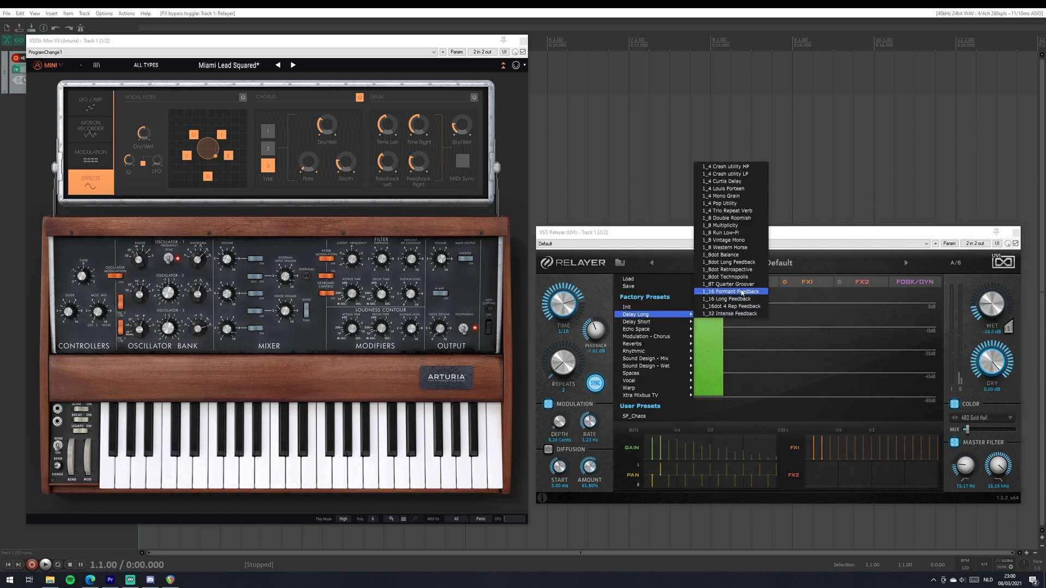
pyautogui.click(727, 277)
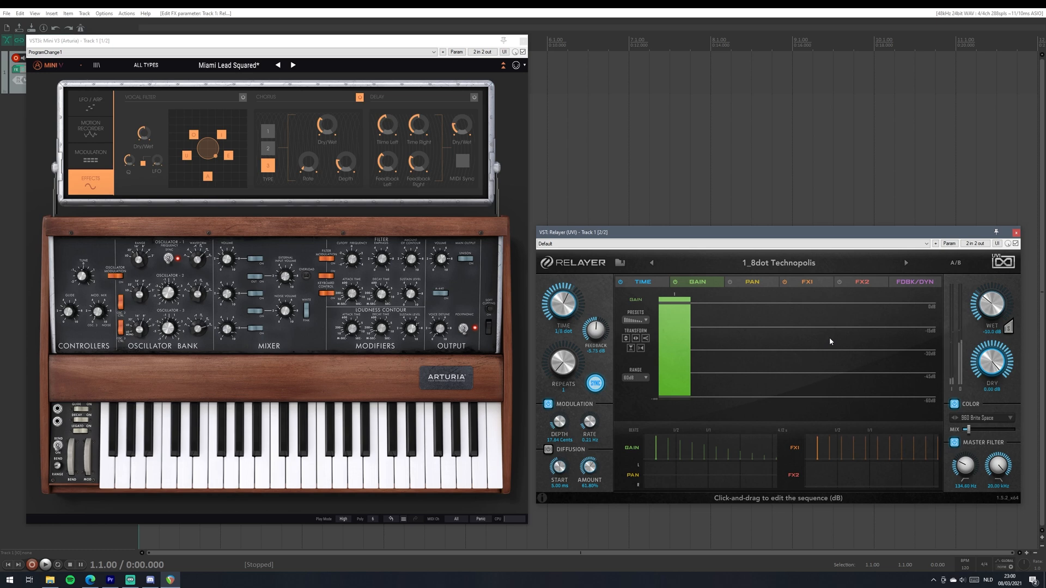
# Audition the presets 1_8T Quarter Groover and 1_16 Long Feedback, and return to 1_16 Formant Feedback.
pyautogui.click(902, 263)
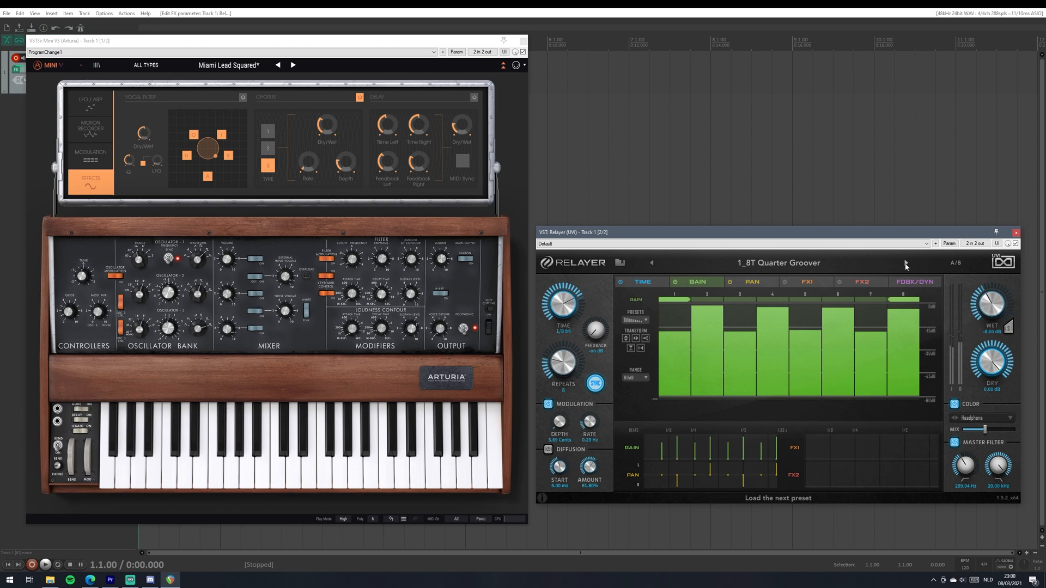
pyautogui.click(906, 265)
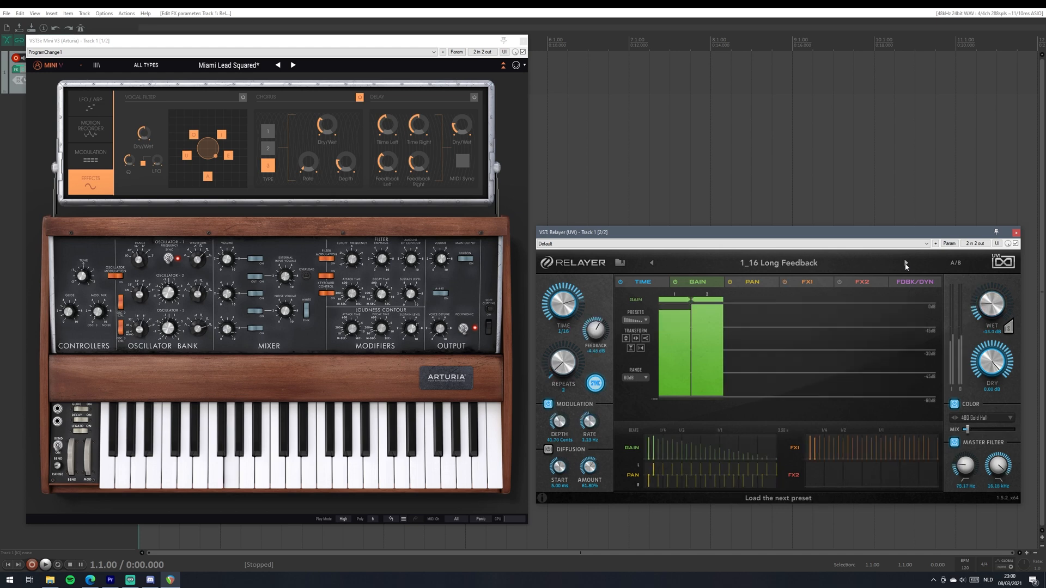
pyautogui.click(652, 264)
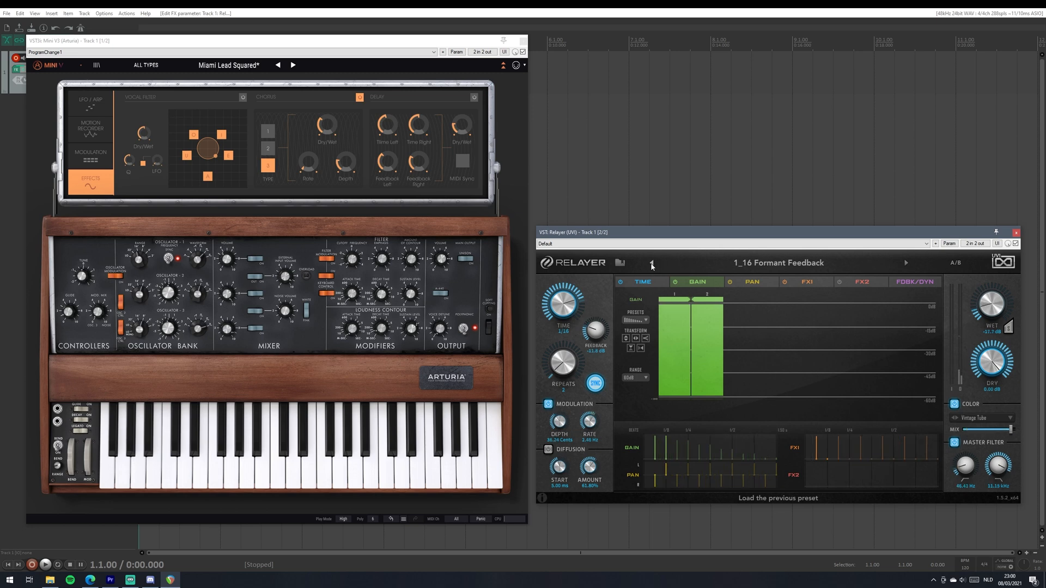
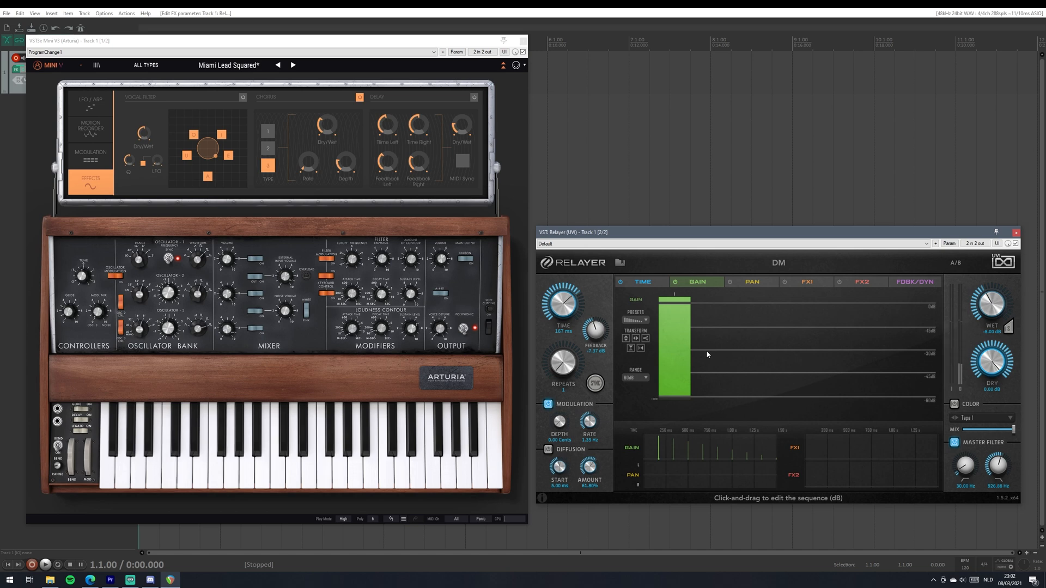
# Play the synth through the reverb presets Long EMT, Cathedral 2, La Chapelle and Long Echo Hall.
pyautogui.click(745, 377)
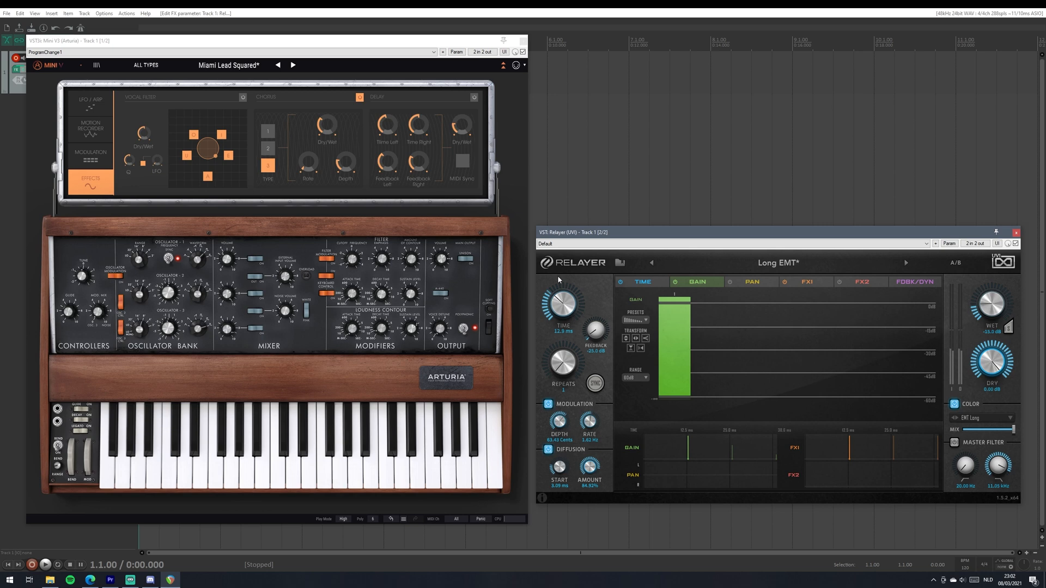
pyautogui.moveTo(570, 363); pyautogui.dragTo(572, 355)
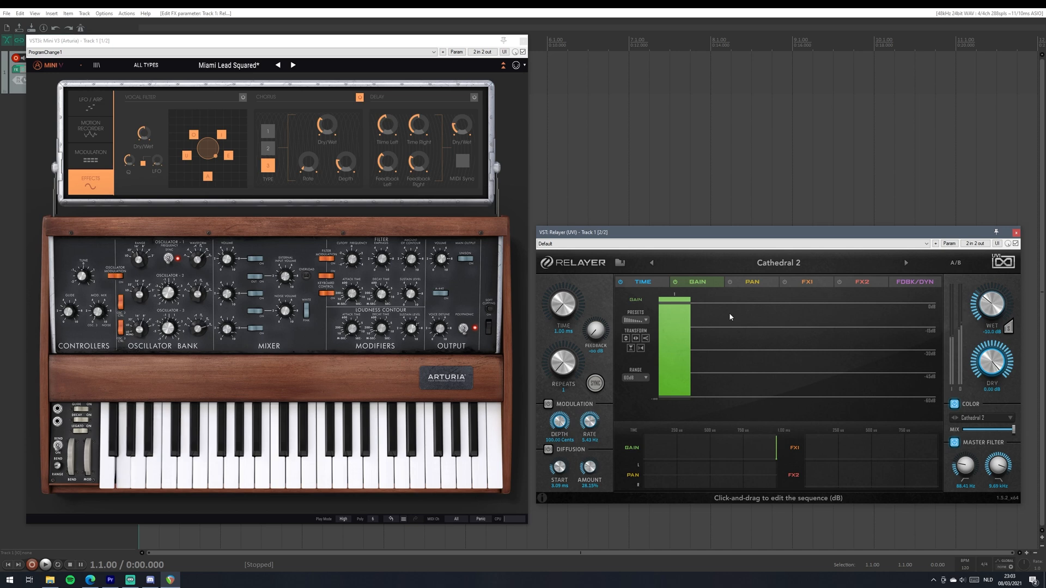
pyautogui.click(906, 263)
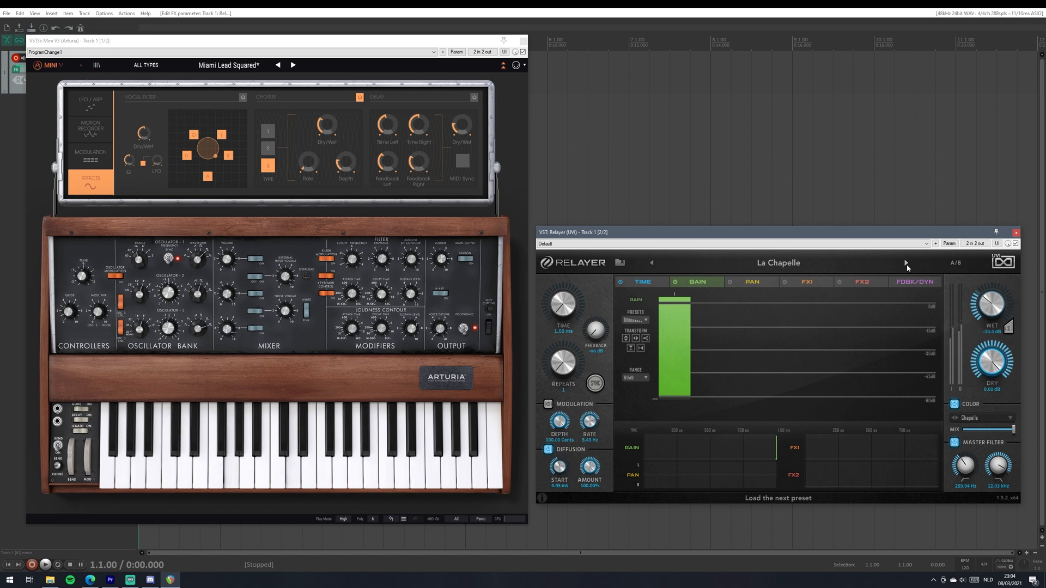
pyautogui.click(906, 264)
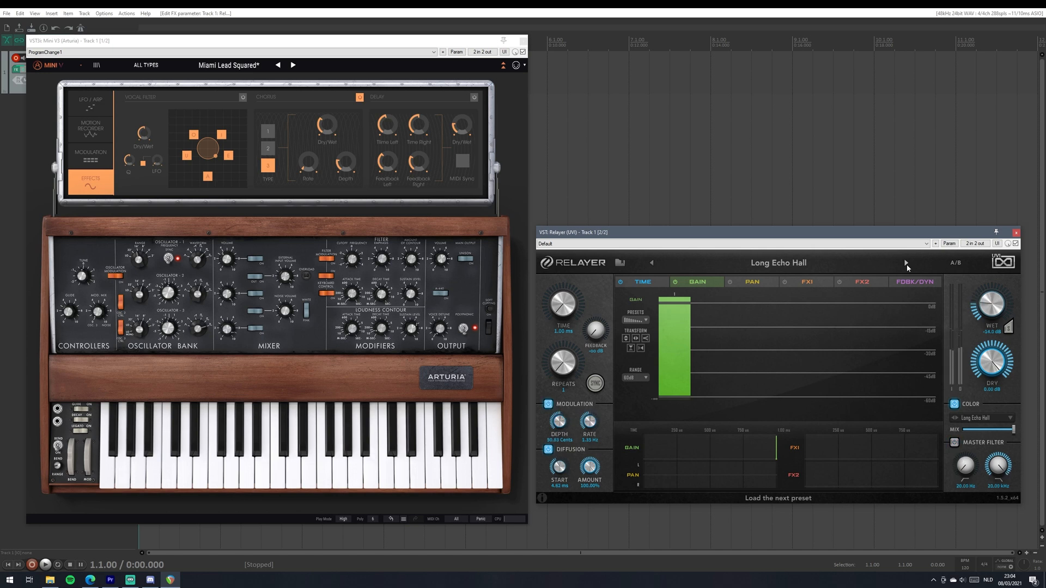
# Load the Rhythmic preset 1_2 Ladder Groove and solo its wet signal.
pyautogui.click(891, 265)
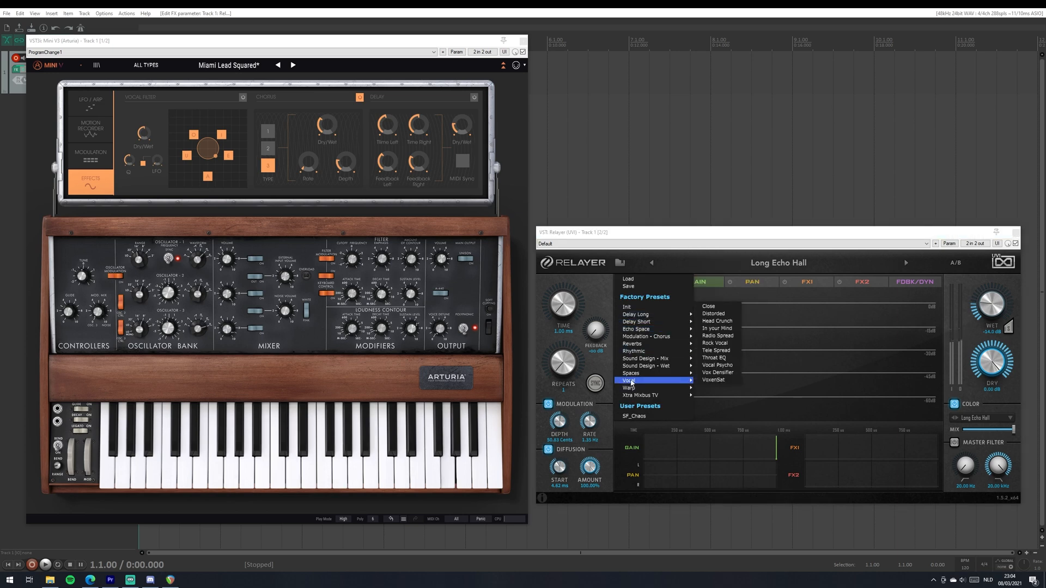
pyautogui.moveTo(669, 359)
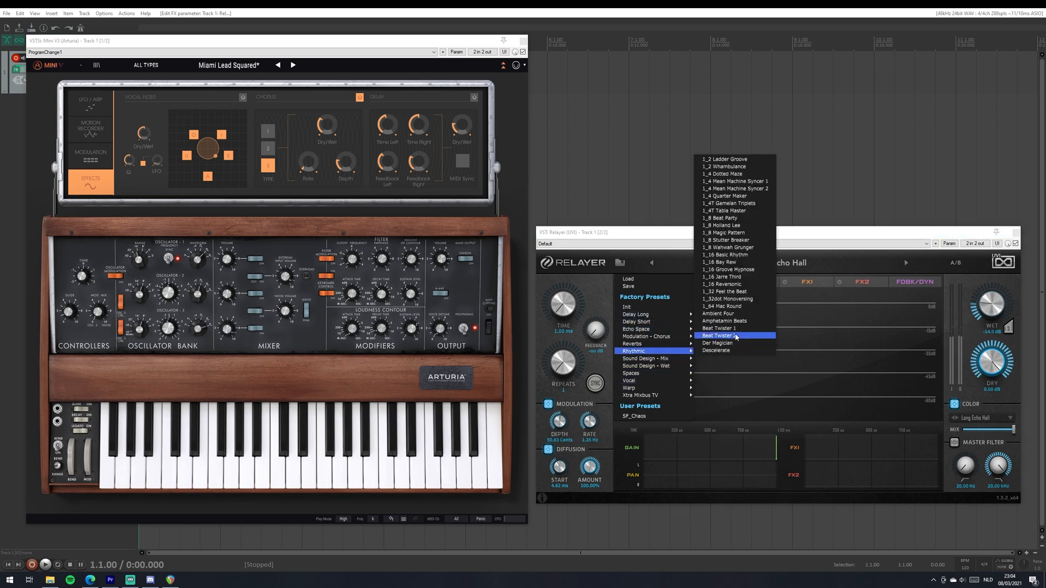
pyautogui.click(742, 162)
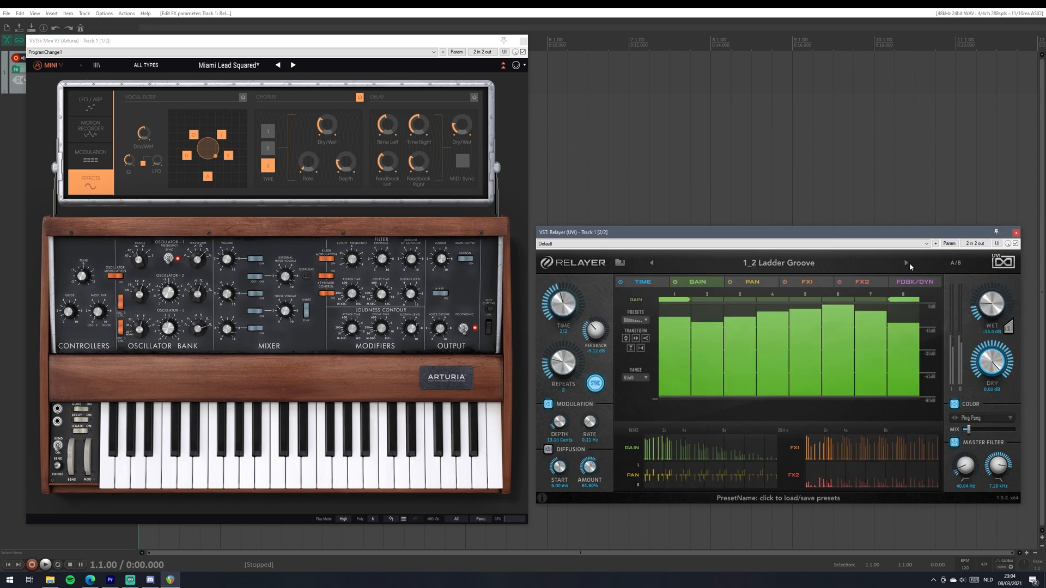
pyautogui.click(1008, 329)
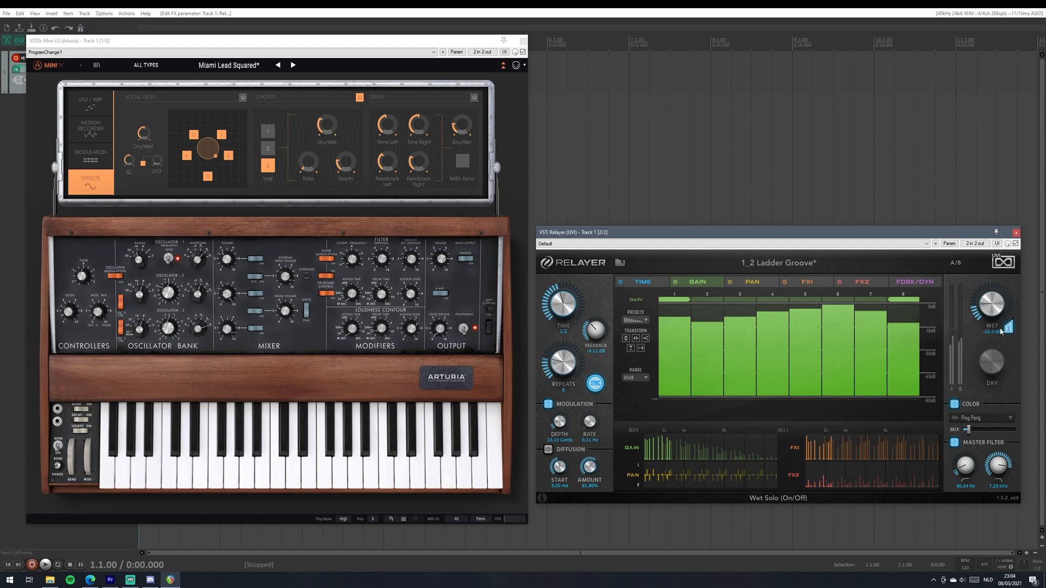
# Step through the Rhythmic presets 1_2 Whambulance, 1_4 Dotted Maze, 1_4 Mean Machine Syncer 1 and 1_4 Mean Machine Syncer 2.
pyautogui.click(907, 265)
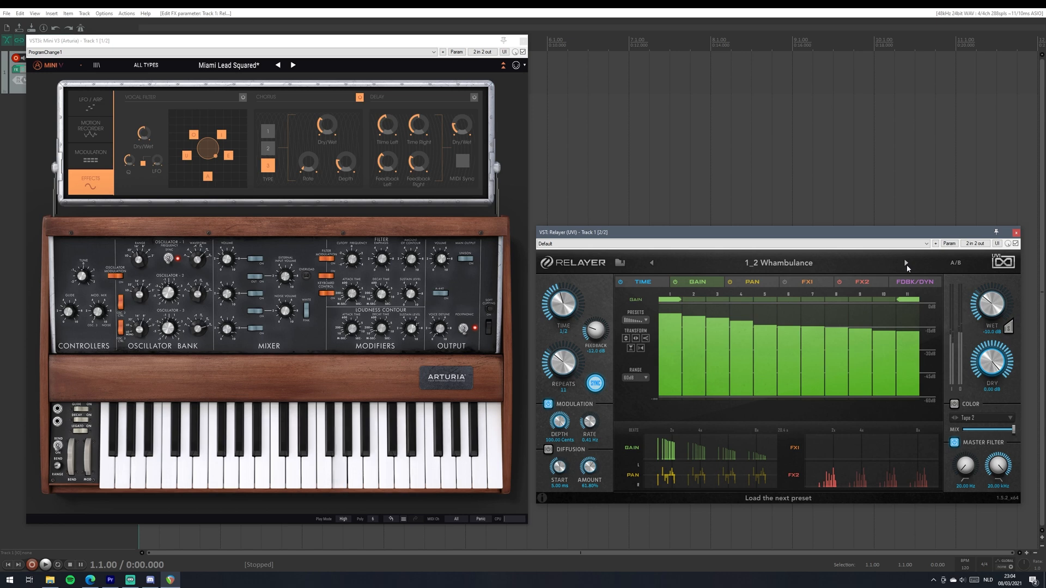
pyautogui.click(906, 264)
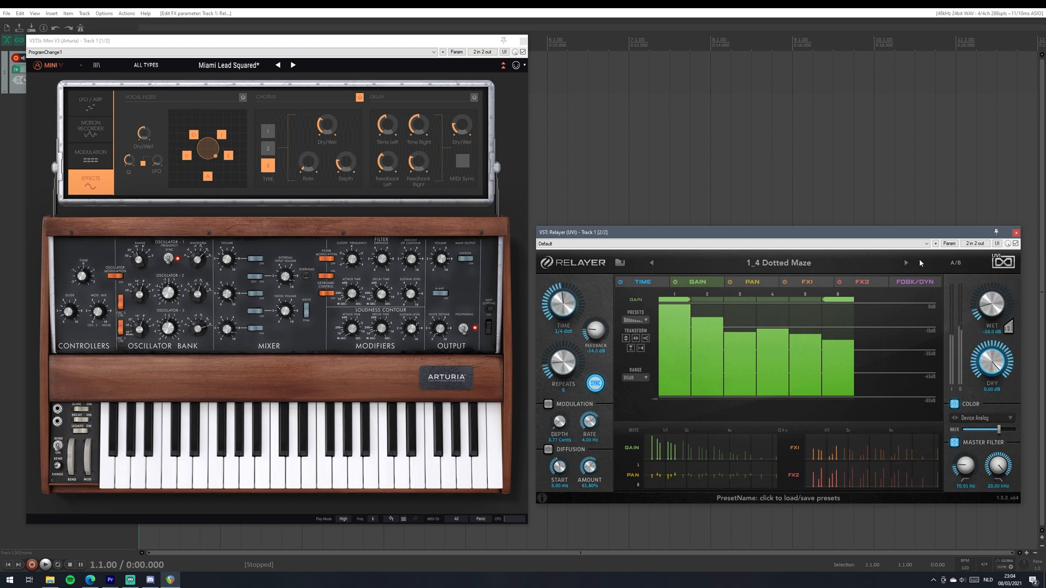
pyautogui.click(907, 264)
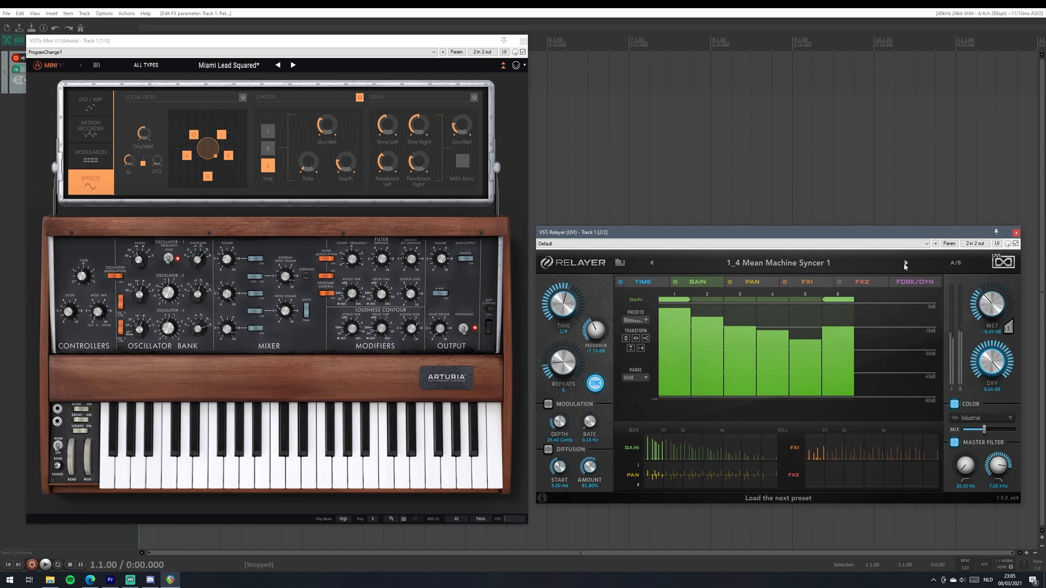
pyautogui.click(905, 263)
# Load the Reverborus preset from the Modulation - Chorus factory presets.
pyautogui.click(746, 263)
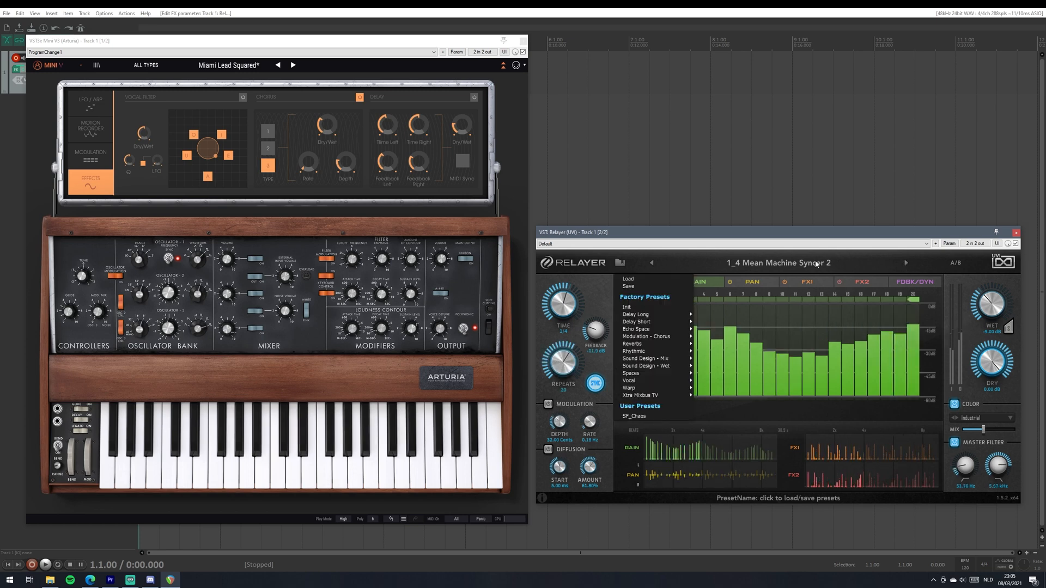
pyautogui.moveTo(670, 336)
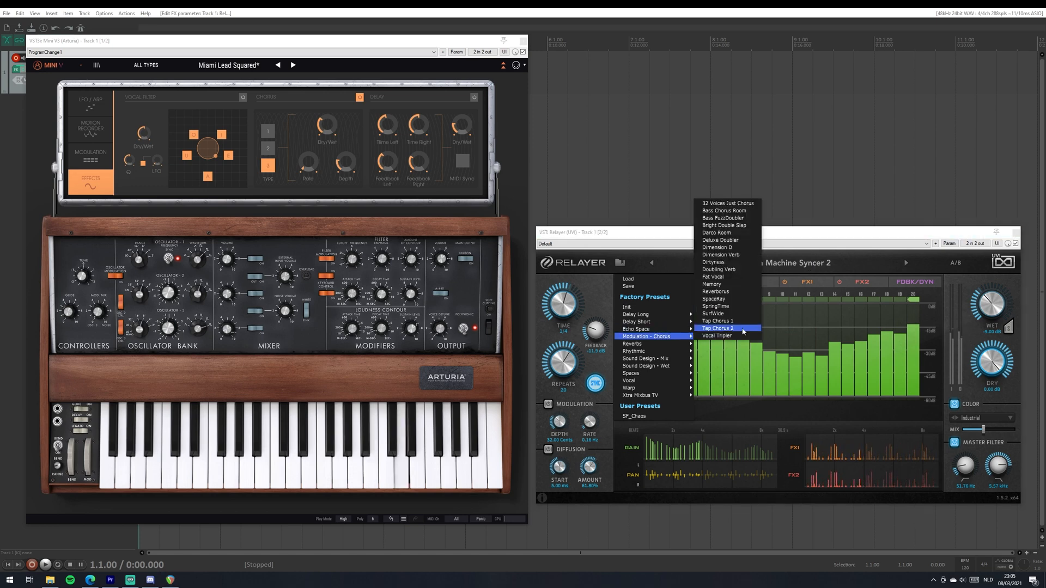
pyautogui.click(737, 291)
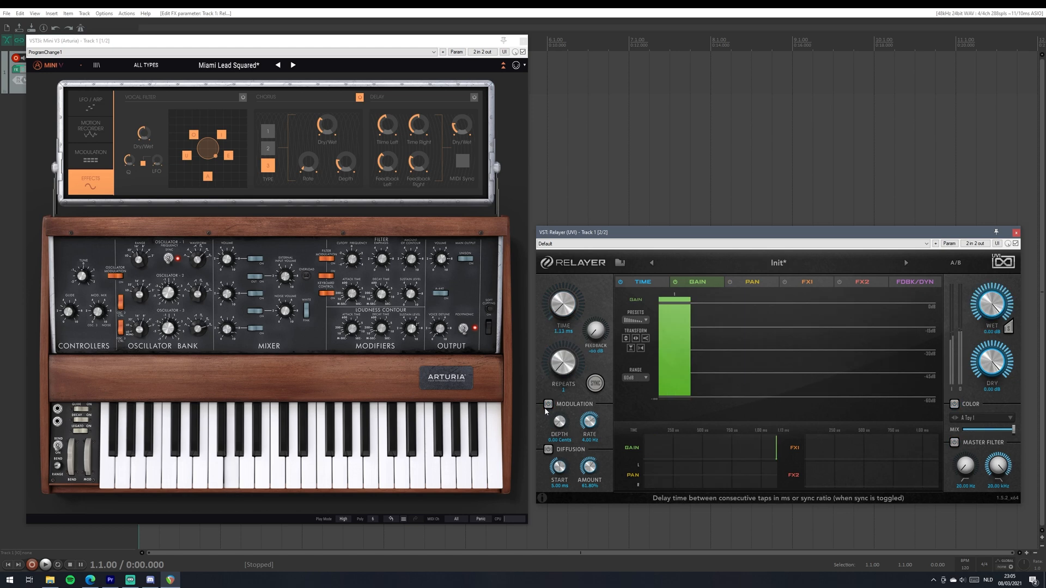
# On the Init patch, raise the feedback, set the repeats to 2 and lengthen the delay time to about 6.20 ms.
pyautogui.moveTo(551, 406); pyautogui.dragTo(554, 403)
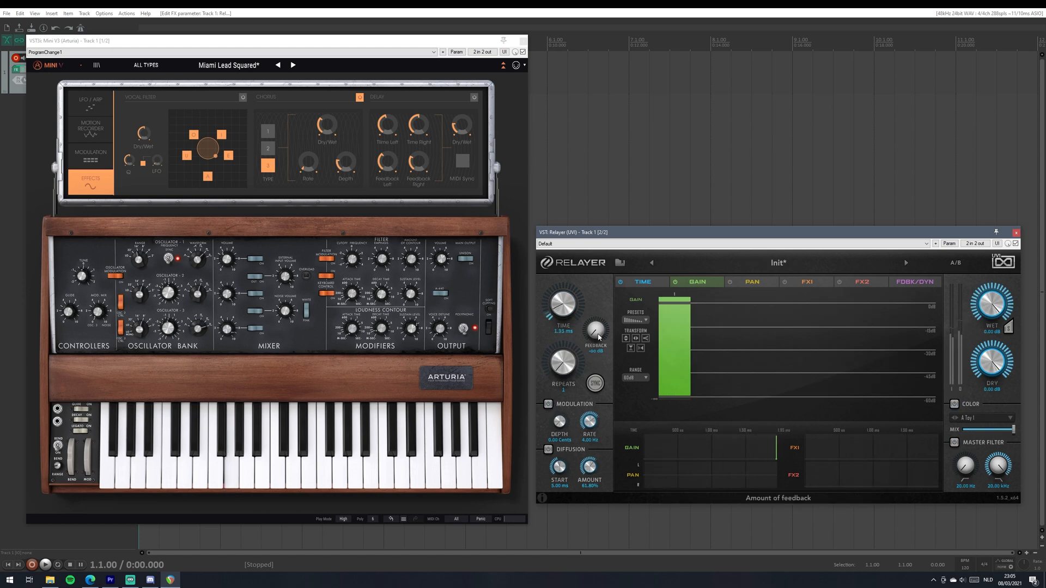
pyautogui.moveTo(603, 335); pyautogui.dragTo(606, 326)
pyautogui.moveTo(609, 320); pyautogui.dragTo(569, 308)
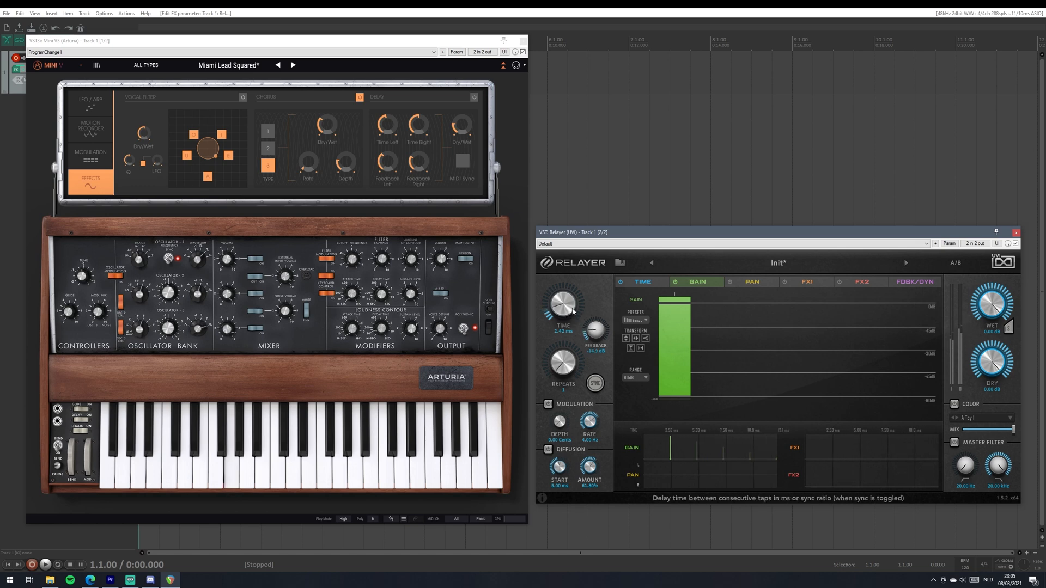
pyautogui.moveTo(562, 361); pyautogui.dragTo(562, 357)
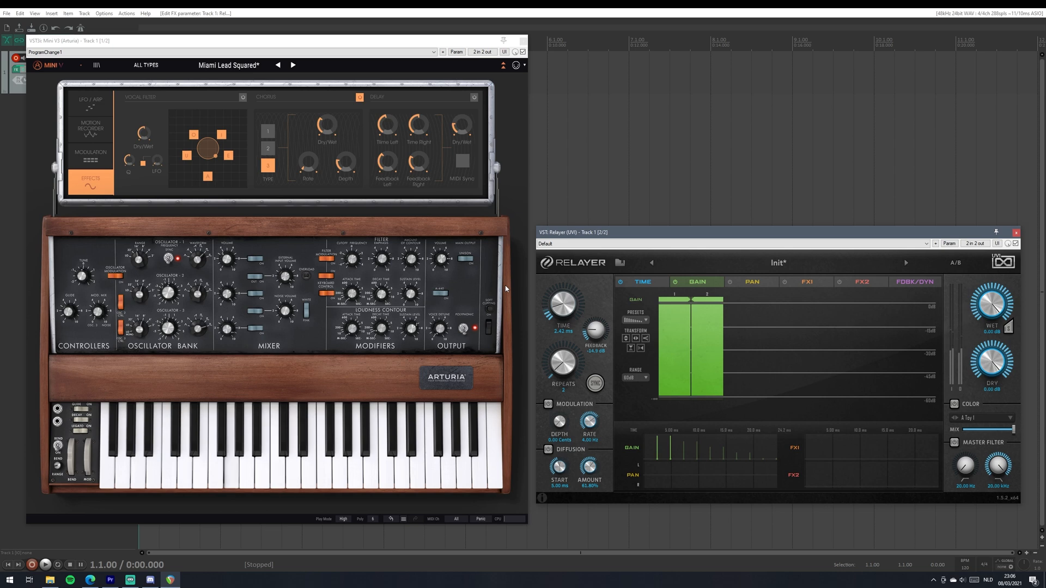
pyautogui.moveTo(566, 314); pyautogui.dragTo(582, 306)
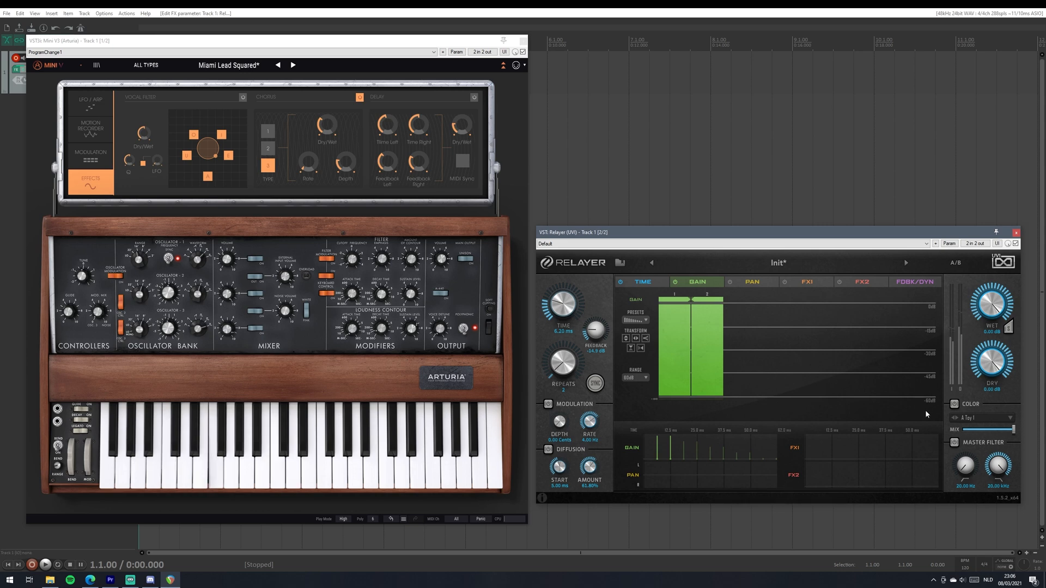
# Lengthen the delay time to about 14.3 ms and lower the gain of the second tap.
pyautogui.moveTo(565, 305); pyautogui.dragTo(584, 295)
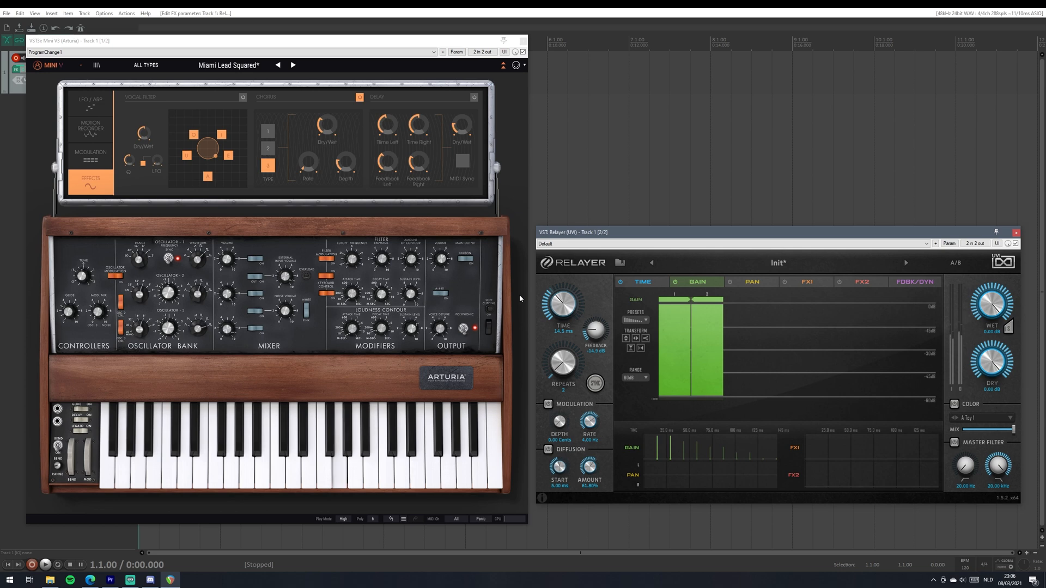
pyautogui.moveTo(710, 321); pyautogui.dragTo(713, 356)
# In the pan sequence, pan the first tap about halfway left and the second tap somewhat further right.
pyautogui.click(754, 282)
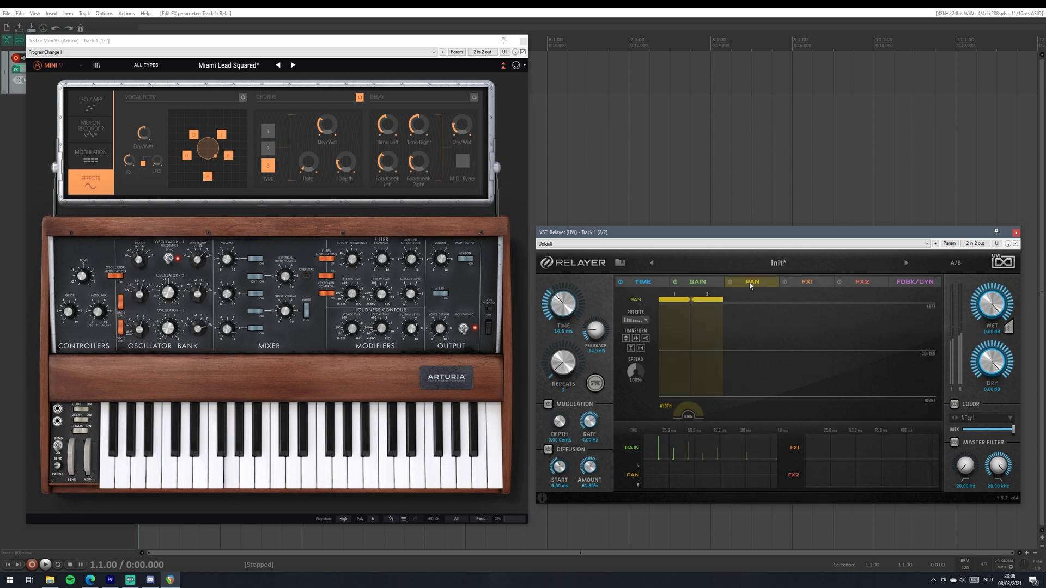
pyautogui.click(730, 283)
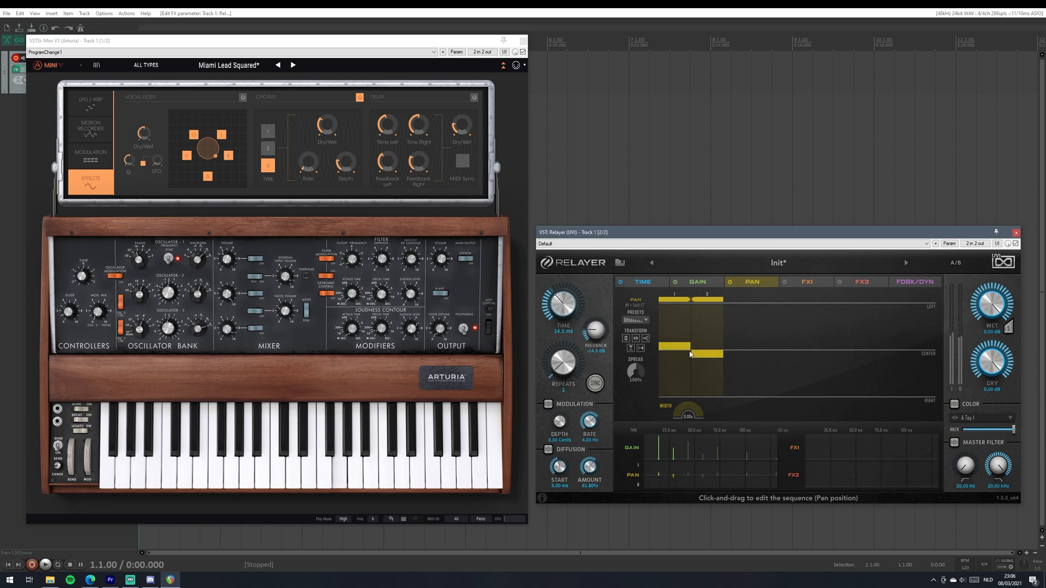
pyautogui.moveTo(680, 330); pyautogui.dragTo(702, 374)
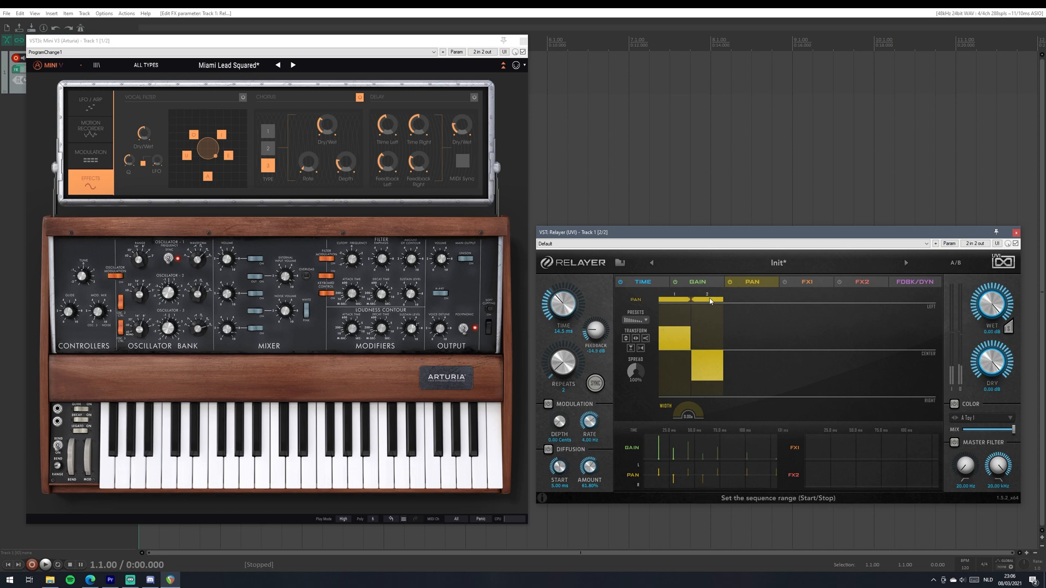
# Extend the delay to 4 repeats with a longer delay time, panning the third tap slightly left and the fourth slightly right.
pyautogui.moveTo(573, 308); pyautogui.dragTo(576, 296)
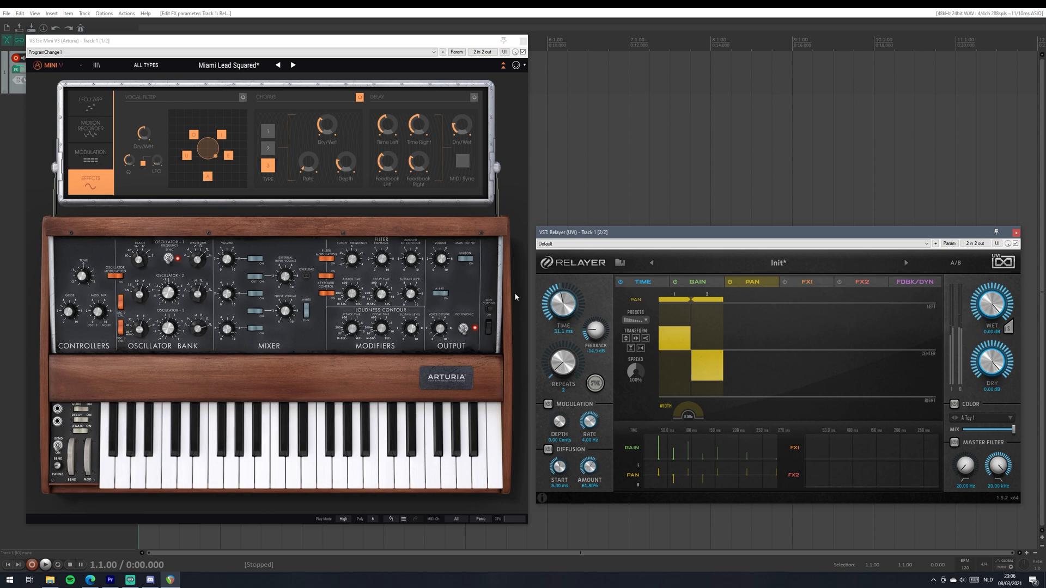
pyautogui.moveTo(571, 366); pyautogui.dragTo(571, 357)
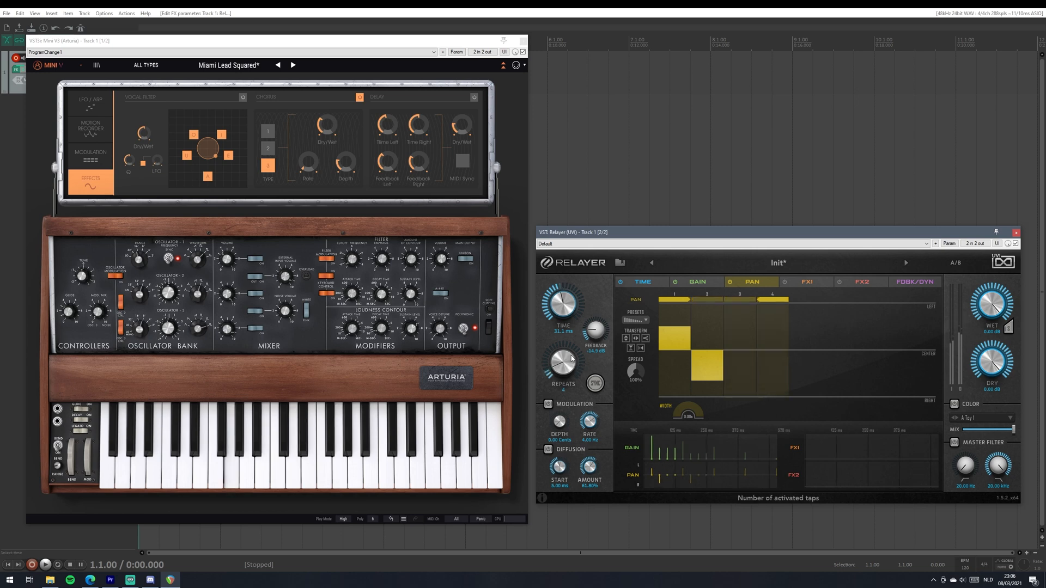
pyautogui.click(747, 347)
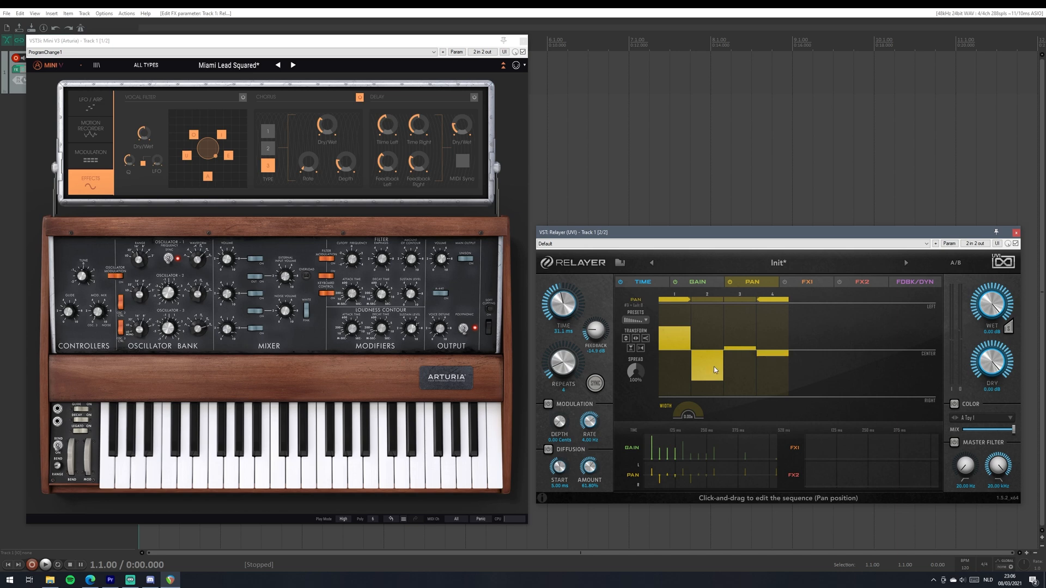
# Lengthen the delay time to several hundred milliseconds and set the repeats to 11.
pyautogui.moveTo(567, 303); pyautogui.dragTo(574, 275)
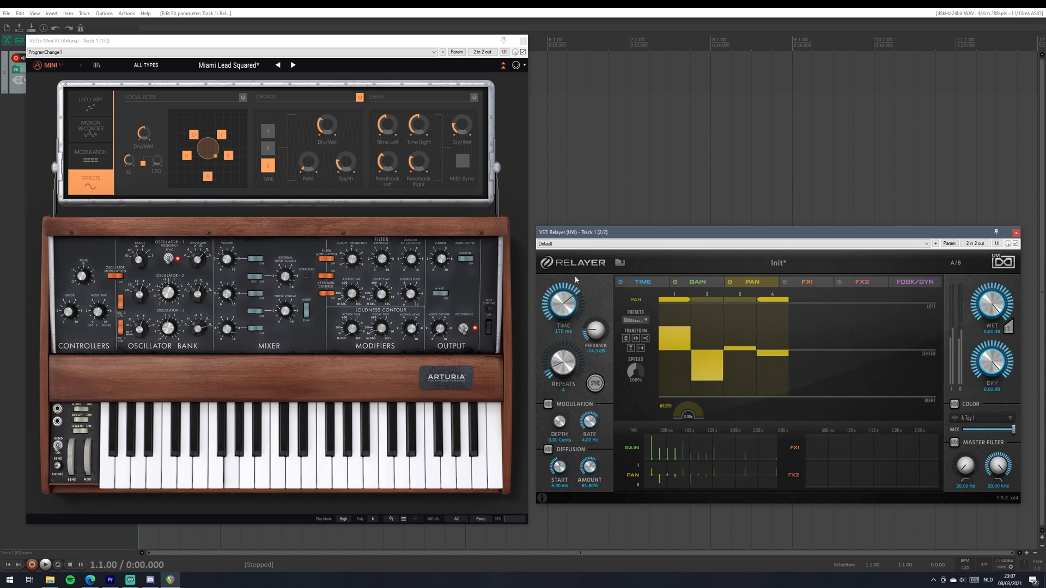
pyautogui.moveTo(572, 293); pyautogui.dragTo(626, 278)
pyautogui.moveTo(564, 361); pyautogui.dragTo(619, 302)
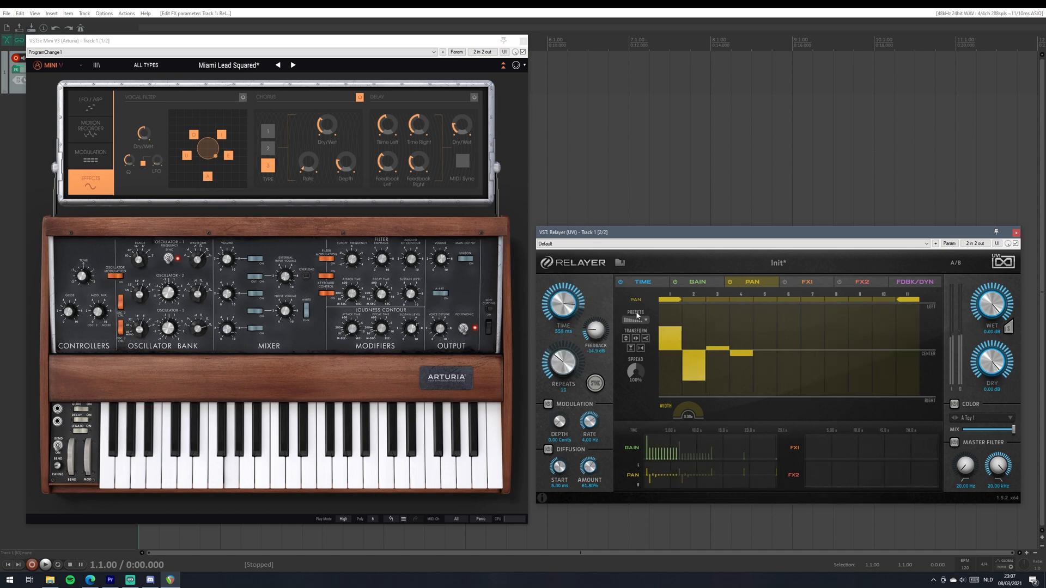
# Apply the Random pattern to the pan sequence and to the gain sequence.
pyautogui.click(635, 320)
pyautogui.click(626, 426)
pyautogui.click(696, 282)
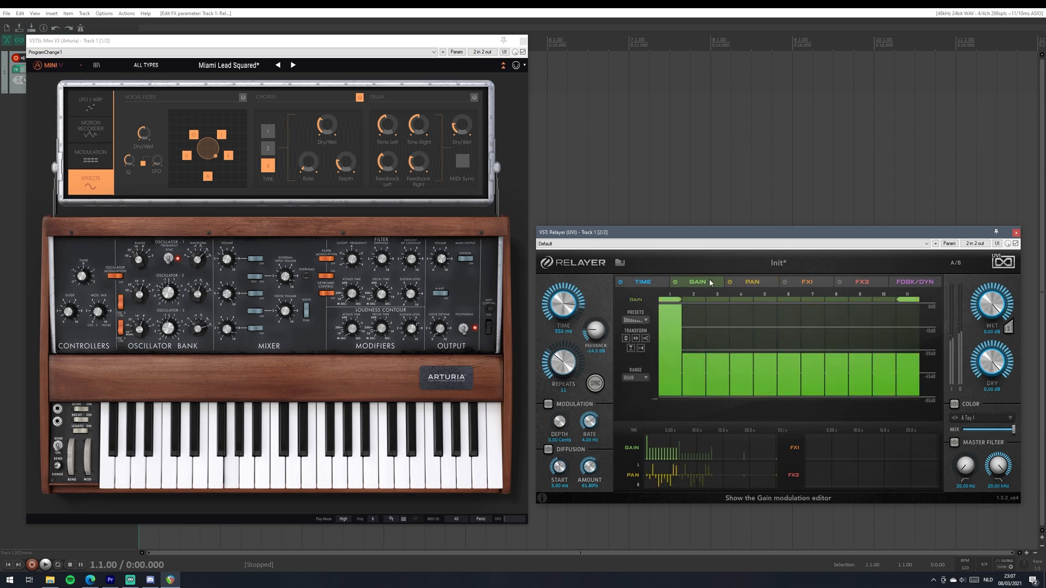
pyautogui.click(635, 320)
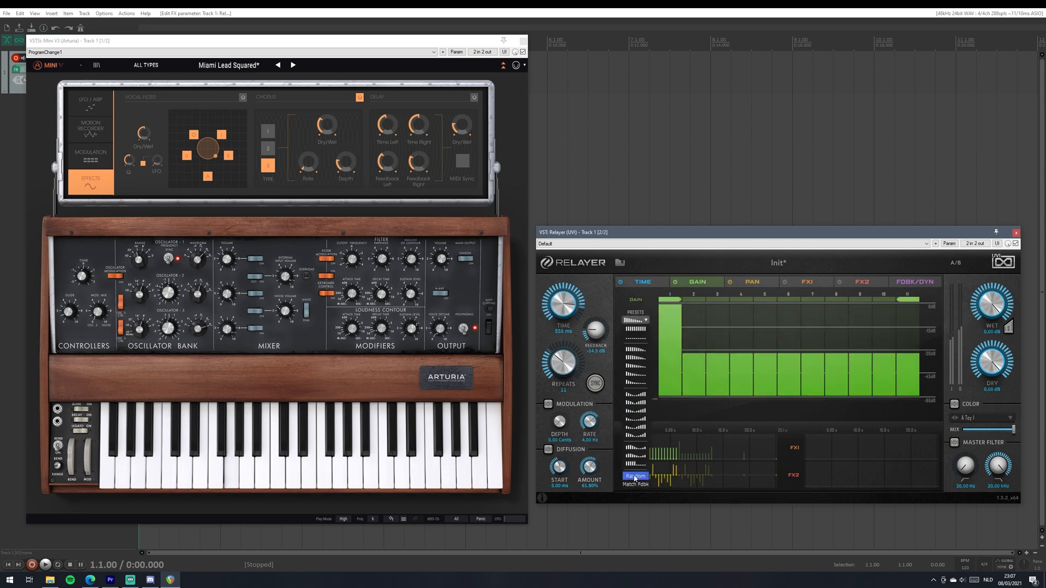
pyautogui.click(626, 426)
# Keep the time snap on Triplet, apply the Random pattern to the inter-onset time sequence, and show the pan sequence again.
pyautogui.click(642, 286)
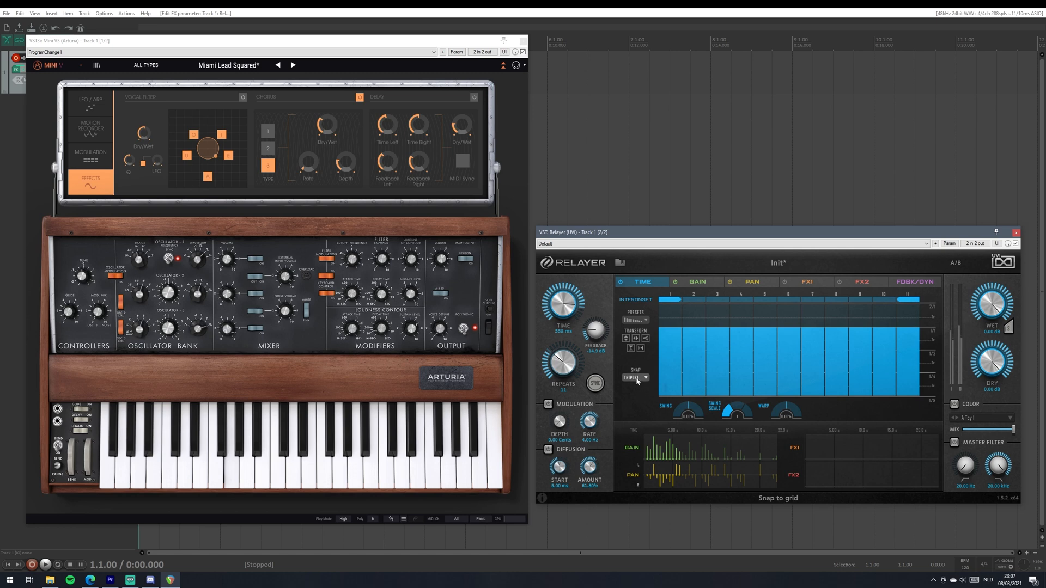
pyautogui.click(637, 378)
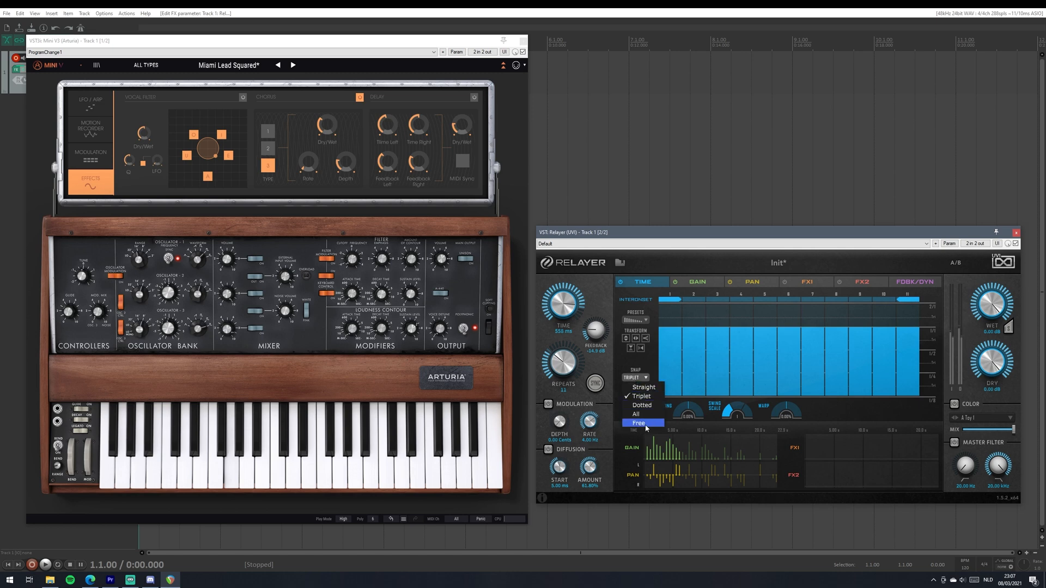
pyautogui.click(645, 320)
pyautogui.click(646, 320)
pyautogui.click(631, 473)
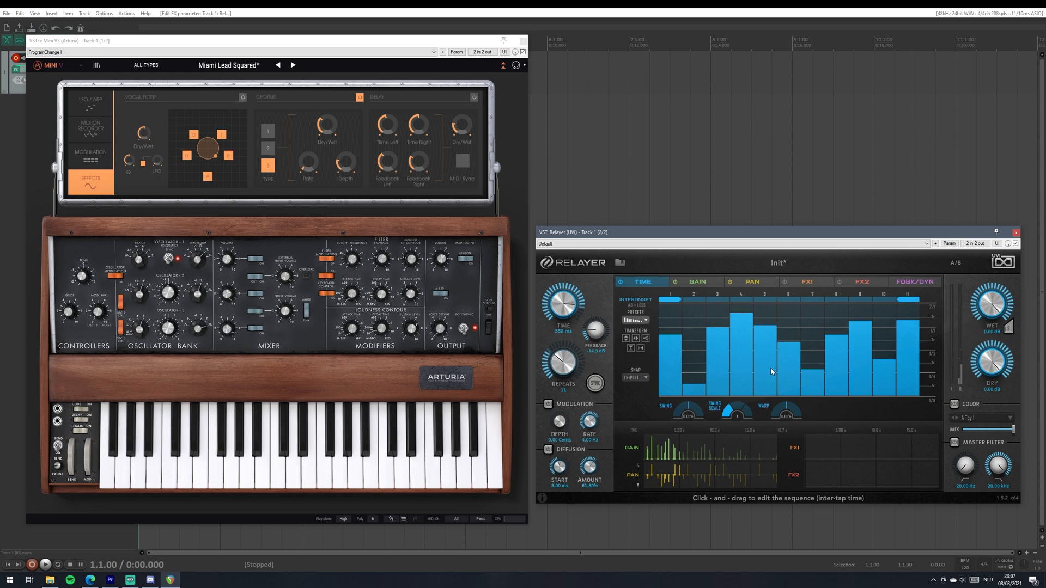
pyautogui.click(752, 282)
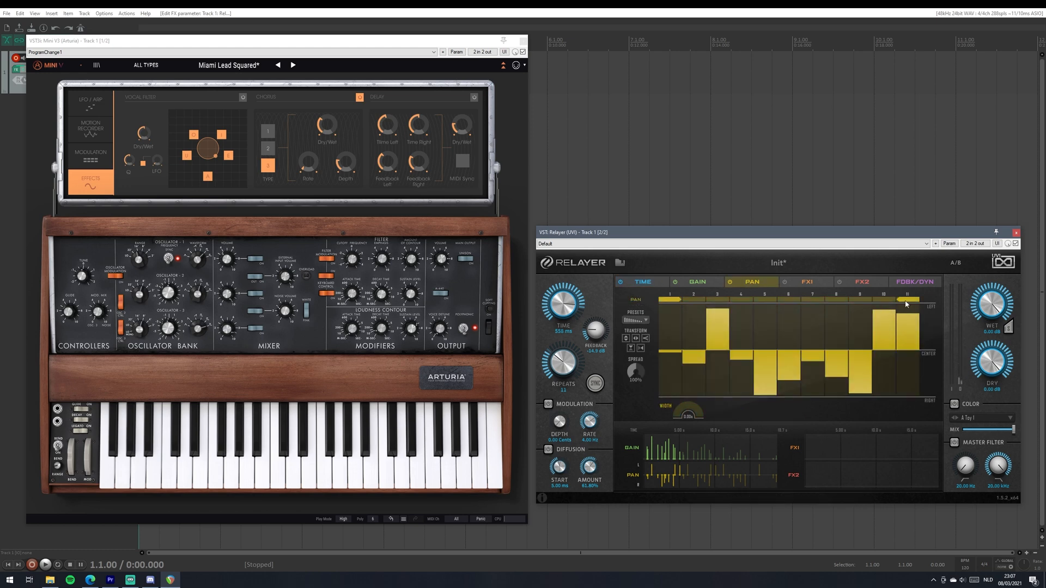